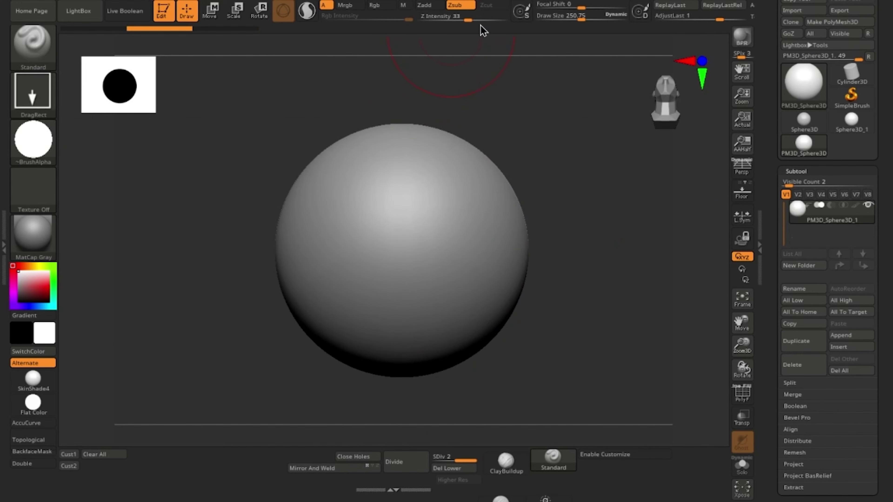
# Set the Zsub brush's Z Intensity to 50 and stamp a wide circular iris depression into the front of the sphere.
pyautogui.click(480, 18)
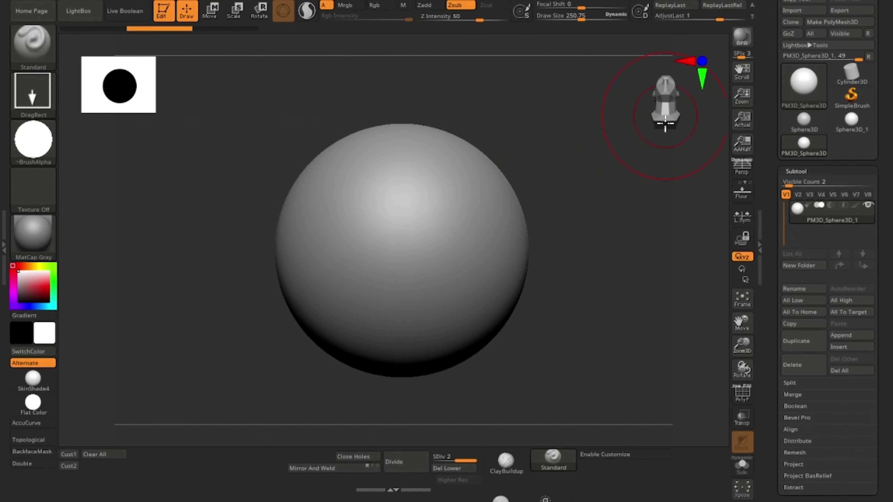
pyautogui.moveTo(408, 243)
pyautogui.mouseDown()
pyautogui.moveTo(462, 305)
pyautogui.moveTo(458, 293)
pyautogui.mouseUp()
pyautogui.moveTo(556, 304)
pyautogui.mouseDown()
pyautogui.moveTo(540, 313)
pyautogui.moveTo(550, 323)
pyautogui.moveTo(596, 319)
pyautogui.mouseUp()
pyautogui.click(686, 110)
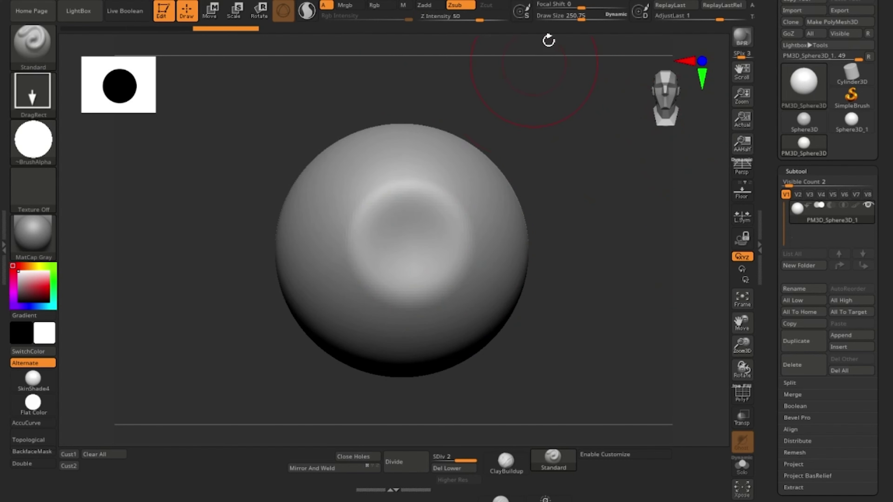
# Reduce the Draw Size to about 133 and stamp a small pupil depression at the centre of the iris.
pyautogui.moveTo(582, 19); pyautogui.dragTo(569, 20)
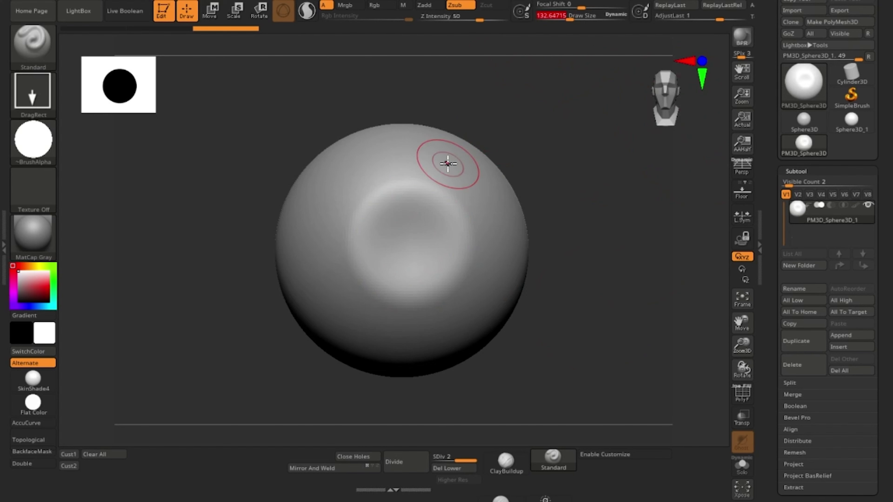
pyautogui.moveTo(391, 237); pyautogui.dragTo(403, 248)
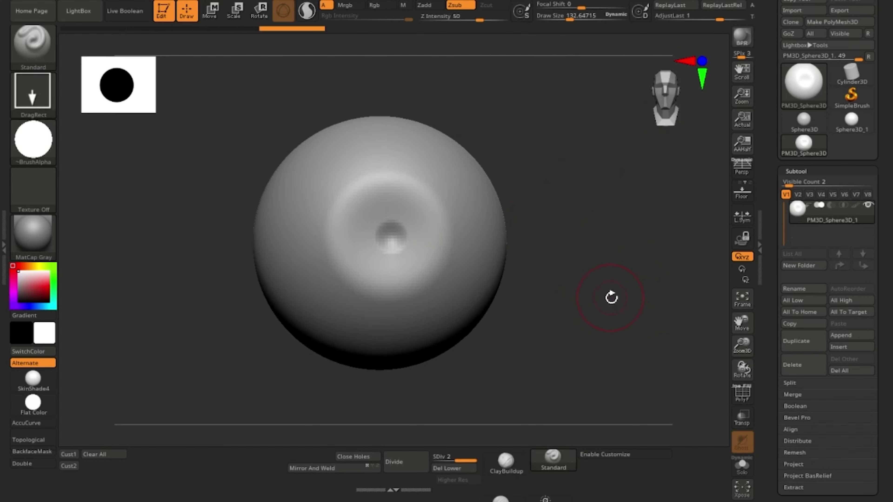
pyautogui.moveTo(610, 295)
pyautogui.mouseDown()
pyautogui.moveTo(542, 295)
pyautogui.moveTo(616, 301)
pyautogui.mouseUp()
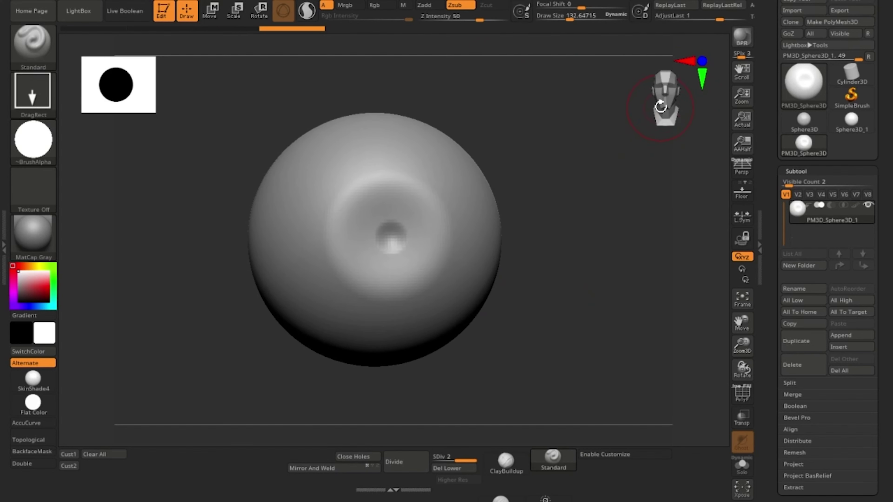
pyautogui.click(661, 105)
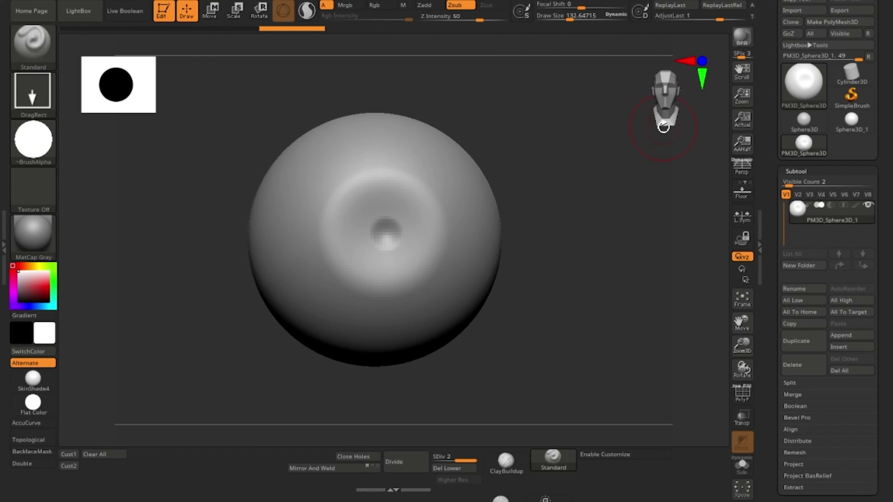
# Set the Standard brush to Alpha Off and FreeHand stroke, with Z Intensity 33 and Draw Size about 9.
pyautogui.click(34, 144)
pyautogui.click(89, 160)
pyautogui.click(36, 102)
pyautogui.click(185, 108)
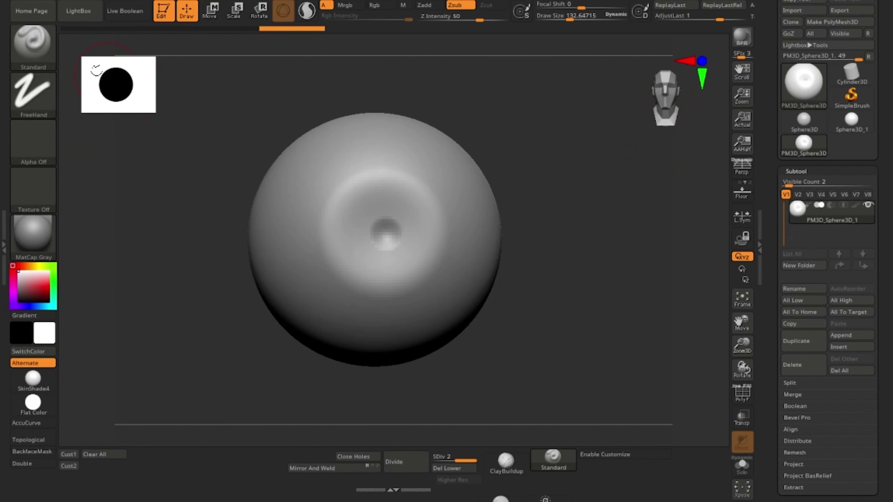
pyautogui.moveTo(479, 18); pyautogui.dragTo(467, 17)
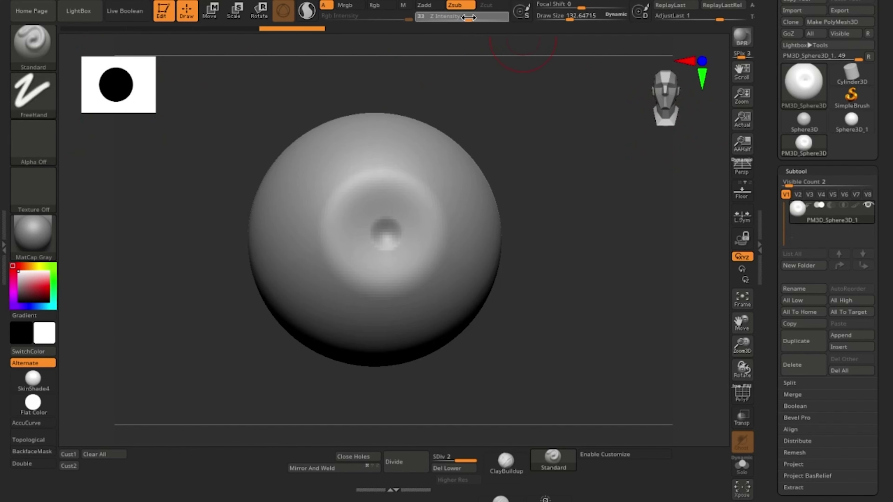
pyautogui.moveTo(570, 19); pyautogui.dragTo(547, 17)
# Subdivide the eyeball mesh up to subdivision level 4 for finer iris detail.
pyautogui.moveTo(536, 93)
pyautogui.keyDown('ctrl'); pyautogui.mouseDown(button='right')
pyautogui.moveTo(548, 122)
pyautogui.moveTo(637, 177)
pyautogui.mouseUp(button='right'); pyautogui.keyUp('ctrl')
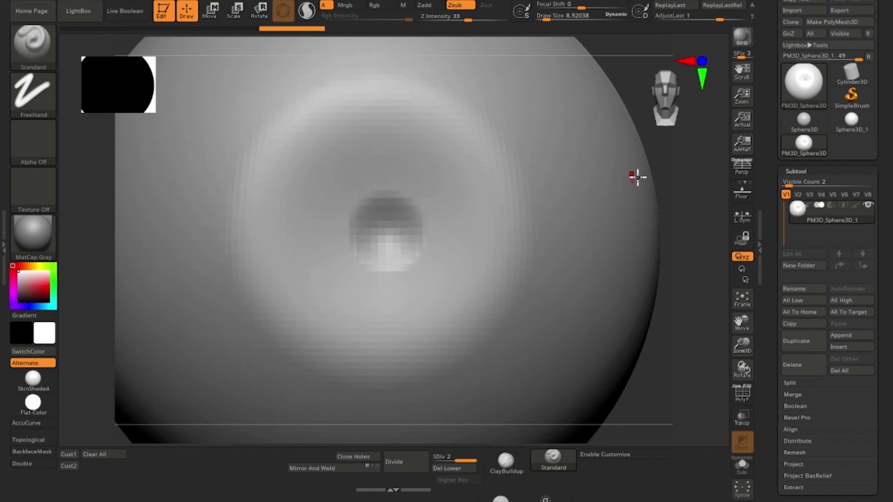
pyautogui.press('d')
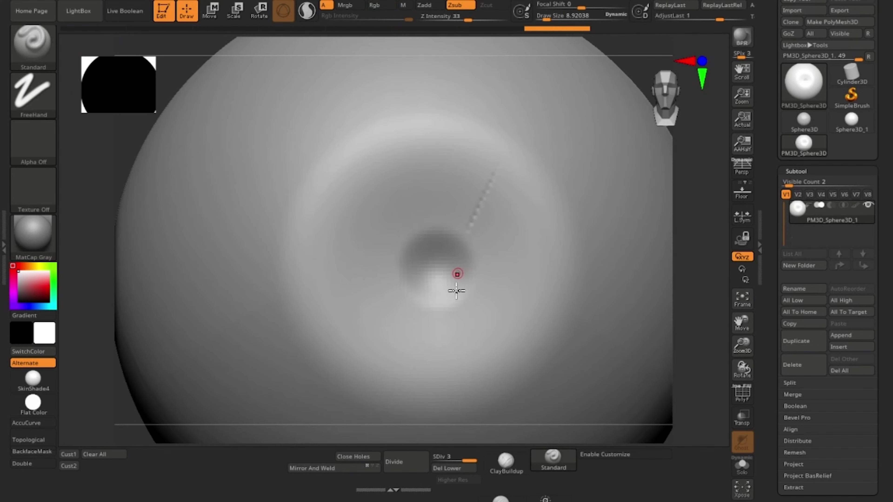
pyautogui.click(404, 461)
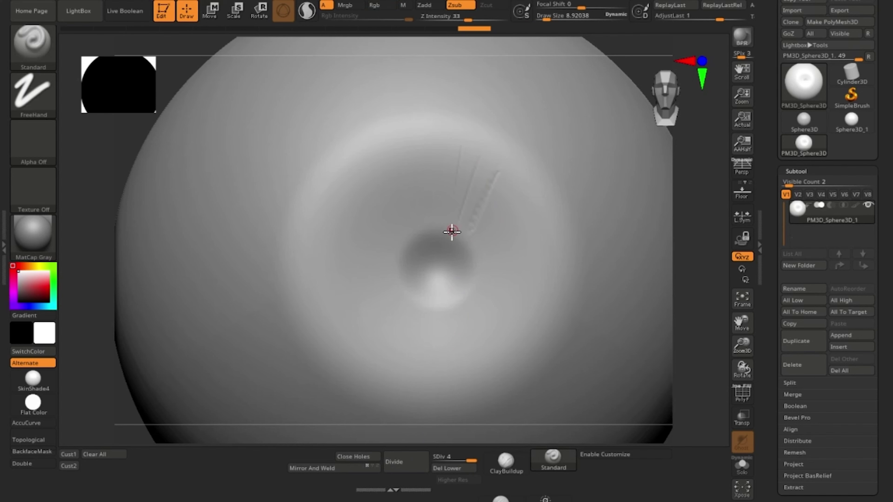
# Carve thin radial grooves around the iris, running from its outer rim towards the pupil.
pyautogui.moveTo(425, 212); pyautogui.dragTo(431, 225)
pyautogui.moveTo(400, 163); pyautogui.dragTo(427, 225)
pyautogui.moveTo(369, 176); pyautogui.dragTo(411, 229)
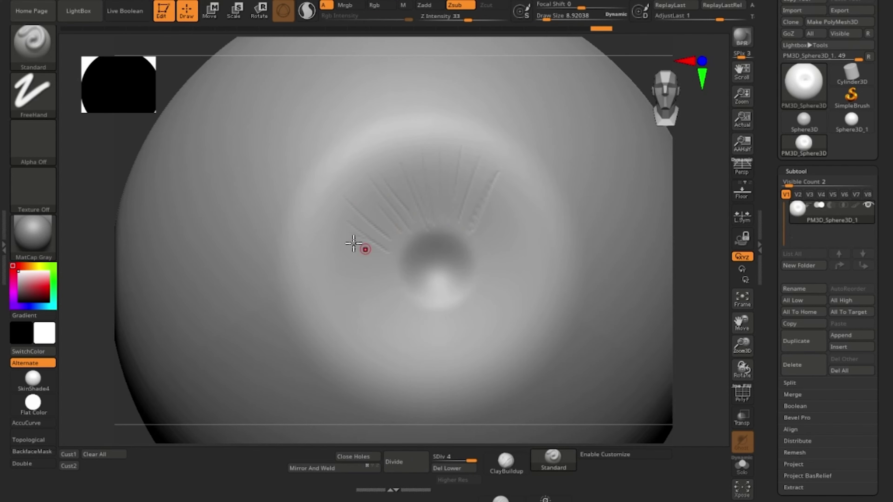
pyautogui.moveTo(343, 197); pyautogui.dragTo(388, 252)
pyautogui.moveTo(318, 269); pyautogui.dragTo(389, 266)
pyautogui.moveTo(332, 313); pyautogui.dragTo(385, 288)
pyautogui.moveTo(395, 383); pyautogui.dragTo(386, 337, button='right')
pyautogui.moveTo(365, 357); pyautogui.dragTo(399, 313)
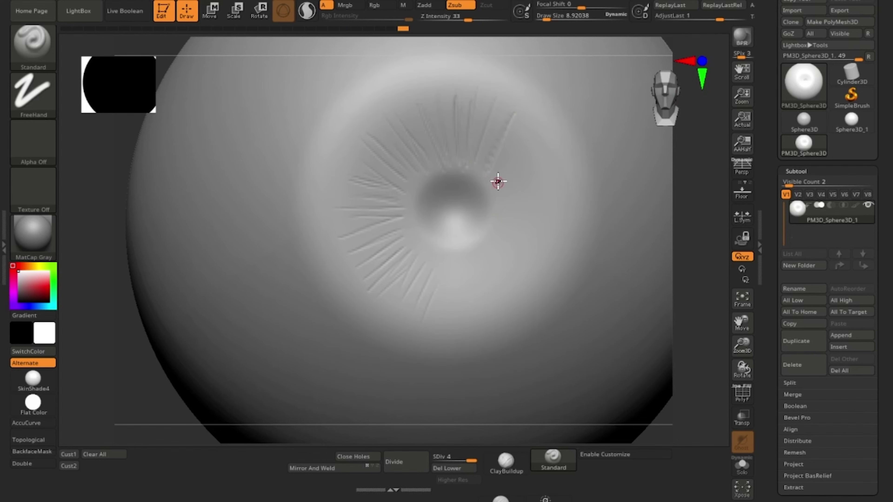
# Switch to Zadd with a Draw Size of about 20 and raise radial fibre ridges all around the iris.
pyautogui.moveTo(551, 18); pyautogui.dragTo(550, 17)
pyautogui.click(426, 6)
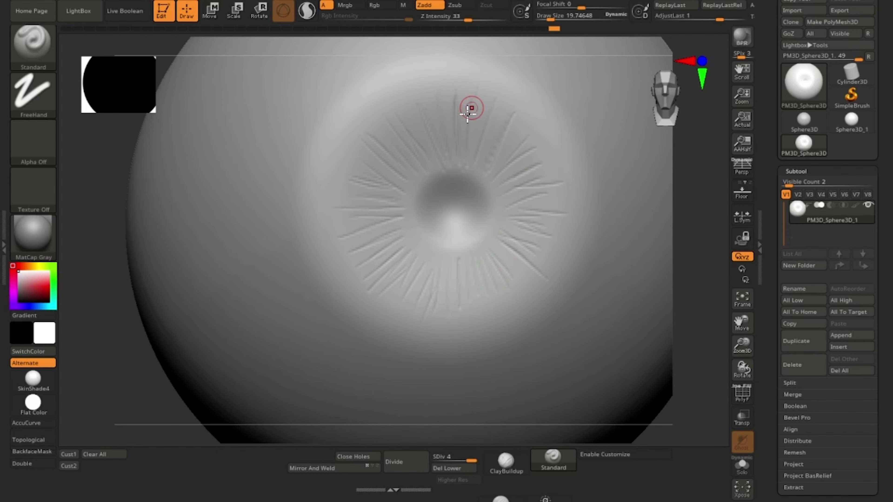
pyautogui.moveTo(457, 74); pyautogui.dragTo(458, 163)
pyautogui.moveTo(476, 91)
pyautogui.mouseDown()
pyautogui.moveTo(474, 150)
pyautogui.moveTo(466, 128)
pyautogui.moveTo(456, 151)
pyautogui.mouseUp()
pyautogui.moveTo(468, 118)
pyautogui.keyDown('shift'); pyautogui.mouseDown()
pyautogui.moveTo(475, 93)
pyautogui.moveTo(445, 151)
pyautogui.mouseUp(); pyautogui.keyUp('shift')
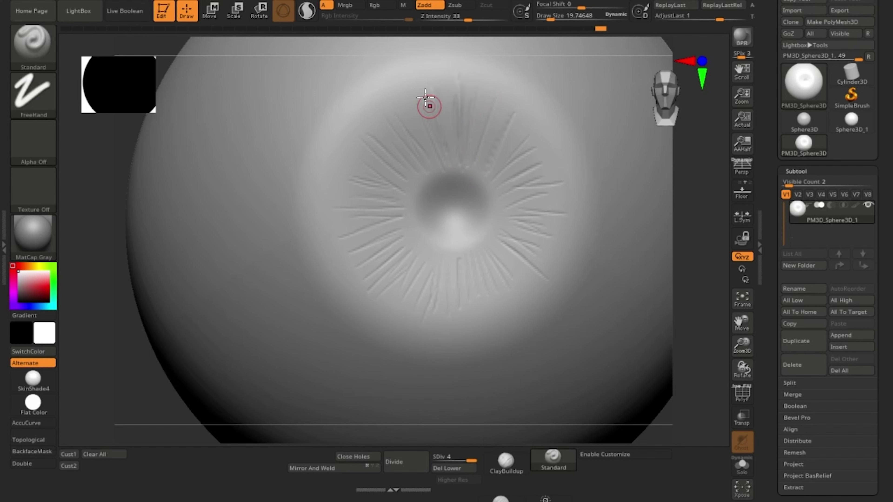
pyautogui.moveTo(428, 105); pyautogui.dragTo(445, 161)
pyautogui.moveTo(418, 122); pyautogui.dragTo(433, 162)
pyautogui.moveTo(382, 102); pyautogui.dragTo(426, 162)
pyautogui.moveTo(376, 125); pyautogui.dragTo(418, 172)
pyautogui.moveTo(363, 151); pyautogui.dragTo(400, 191)
pyautogui.moveTo(355, 177); pyautogui.dragTo(404, 195)
pyautogui.moveTo(351, 209); pyautogui.dragTo(401, 205)
pyautogui.moveTo(350, 248); pyautogui.dragTo(407, 221)
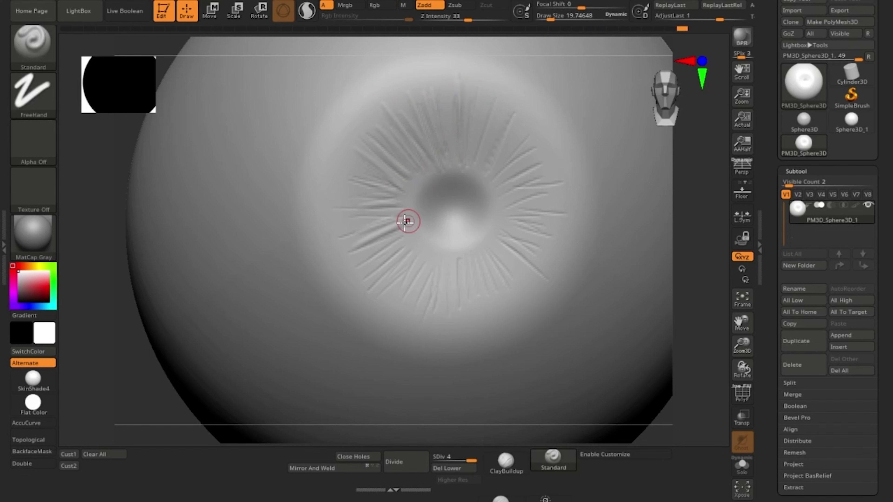
pyautogui.moveTo(352, 263); pyautogui.dragTo(414, 233)
pyautogui.moveTo(369, 289); pyautogui.dragTo(416, 242)
pyautogui.moveTo(404, 303); pyautogui.dragTo(430, 254)
pyautogui.moveTo(424, 308); pyautogui.dragTo(439, 254)
pyautogui.moveTo(465, 311); pyautogui.dragTo(459, 258)
pyautogui.moveTo(543, 275); pyautogui.dragTo(487, 235)
pyautogui.moveTo(551, 245); pyautogui.dragTo(511, 227)
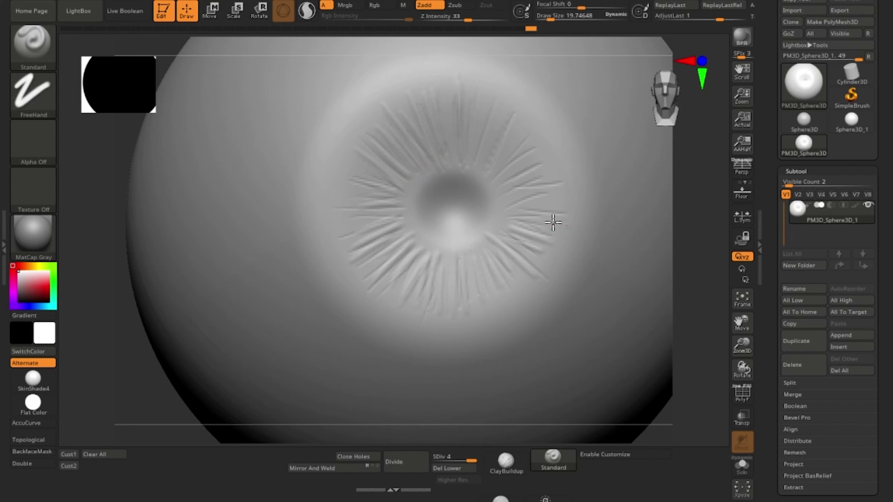
pyautogui.moveTo(566, 226); pyautogui.dragTo(519, 219)
pyautogui.moveTo(560, 194); pyautogui.dragTo(511, 202)
pyautogui.moveTo(543, 162); pyautogui.dragTo(499, 187)
pyautogui.moveTo(522, 114); pyautogui.dragTo(489, 165)
# Smooth the inner ends of the iris fibres around the pupil with the Smooth brush.
pyautogui.press('shift')
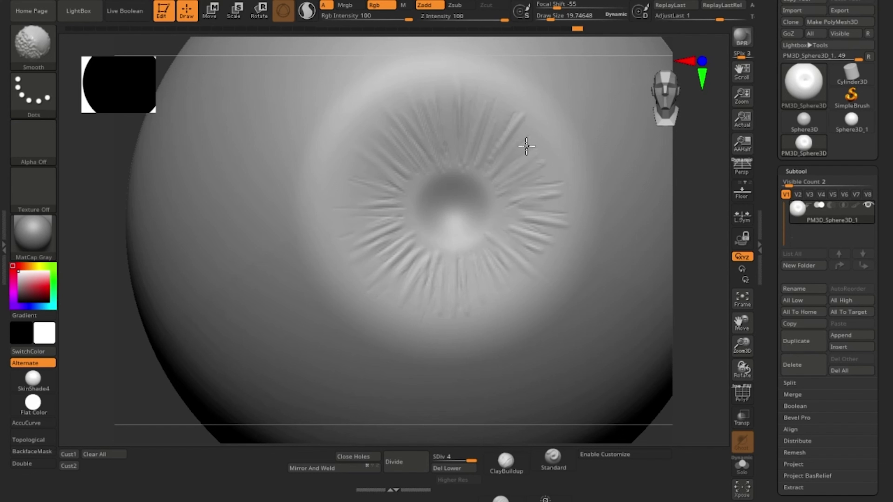
pyautogui.keyDown('shift'); pyautogui.moveTo(408, 171); pyautogui.dragTo(400, 181); pyautogui.keyUp('shift')
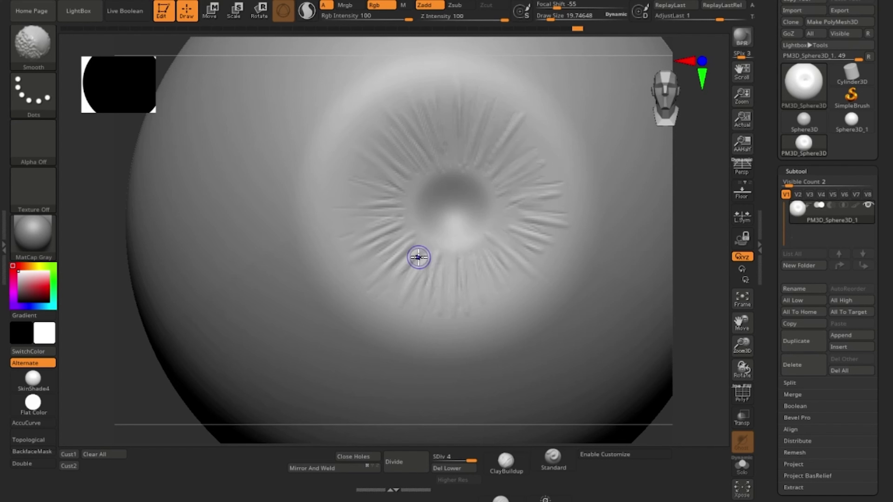
pyautogui.keyDown('shift'); pyautogui.moveTo(418, 256); pyautogui.dragTo(362, 231); pyautogui.keyUp('shift')
pyautogui.keyDown('shift'); pyautogui.moveTo(438, 275); pyautogui.dragTo(442, 262); pyautogui.keyUp('shift')
# Subdivide the mesh to level 5 and draw a raised wavy ring around the pupil with DamStandard in Zadd mode.
pyautogui.keyDown('alt'); pyautogui.moveTo(274, 96); pyautogui.dragTo(205, 143, button='right'); pyautogui.keyUp('alt')
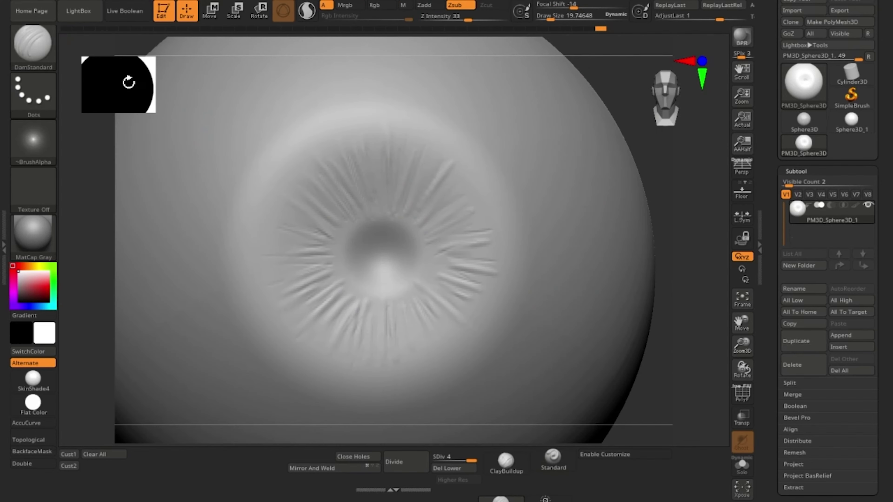
pyautogui.click(425, 5)
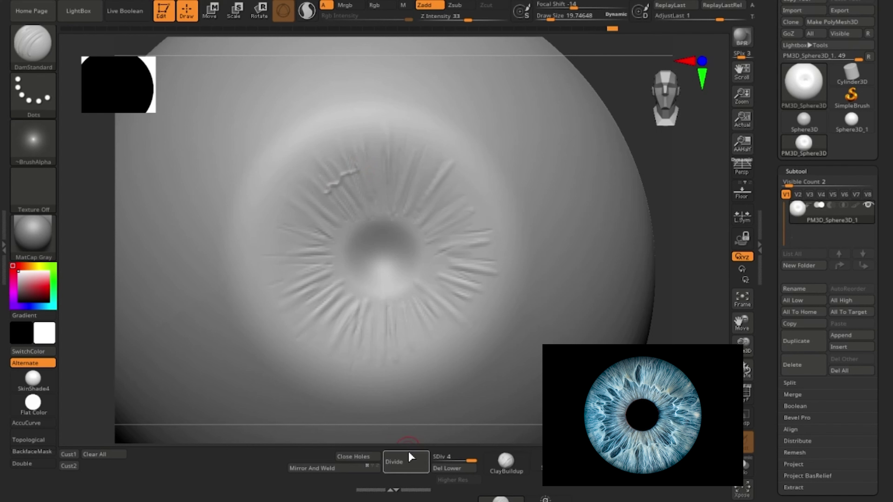
pyautogui.click(403, 459)
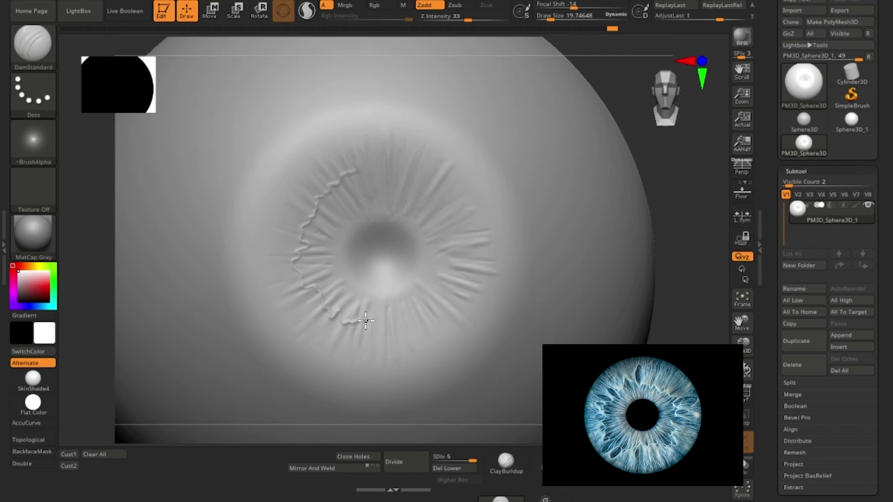
pyautogui.moveTo(450, 237)
pyautogui.mouseDown()
pyautogui.moveTo(430, 200)
pyautogui.moveTo(349, 171)
pyautogui.mouseUp()
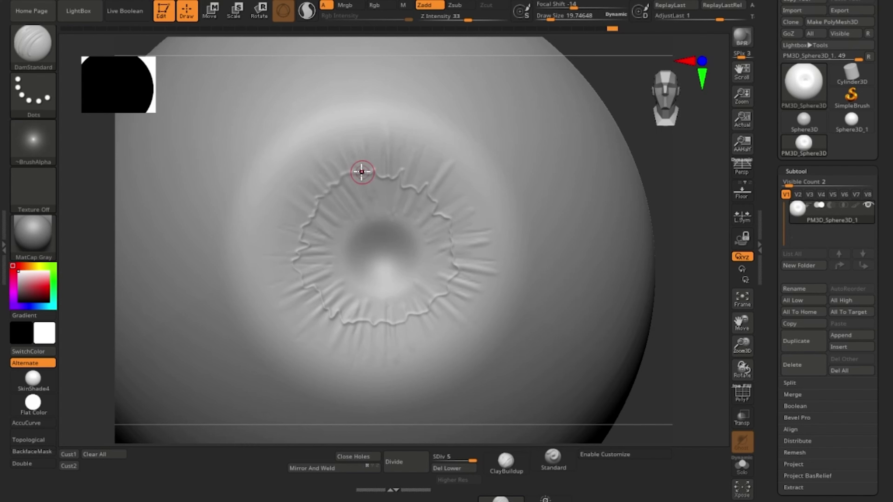
# Raise fine radial ridges from the wavy ring outward to the iris rim, all the way around.
pyautogui.moveTo(324, 194); pyautogui.dragTo(325, 212)
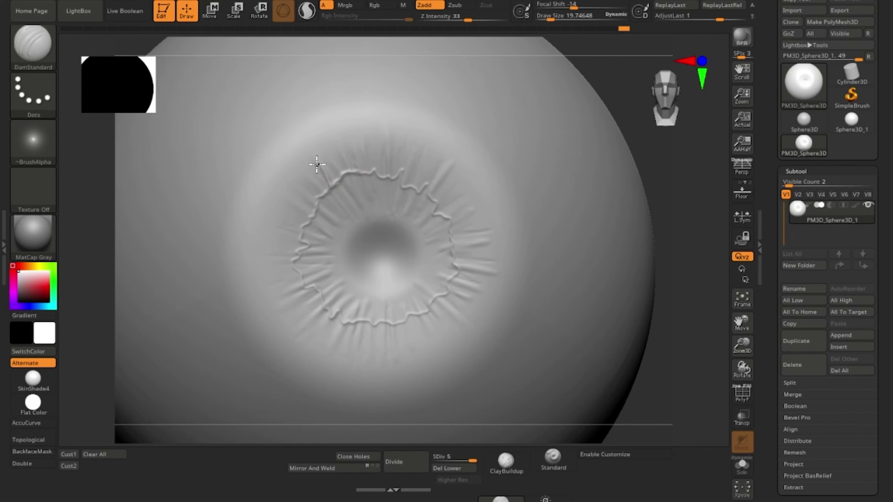
pyautogui.moveTo(315, 193)
pyautogui.mouseDown()
pyautogui.moveTo(295, 185)
pyautogui.moveTo(306, 231)
pyautogui.moveTo(300, 244)
pyautogui.moveTo(278, 241)
pyautogui.mouseUp()
pyautogui.moveTo(299, 253)
pyautogui.mouseDown()
pyautogui.moveTo(267, 266)
pyautogui.moveTo(285, 325)
pyautogui.mouseUp()
pyautogui.moveTo(343, 315); pyautogui.dragTo(319, 359)
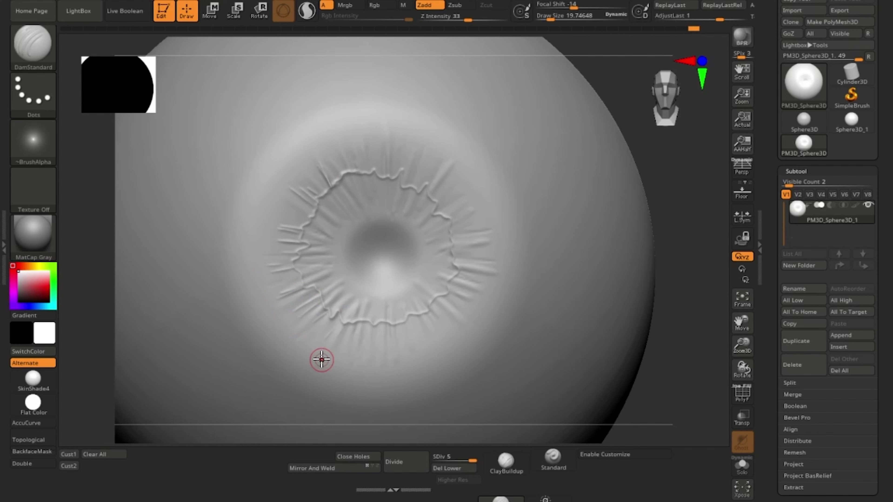
pyautogui.moveTo(359, 324); pyautogui.dragTo(362, 365)
pyautogui.moveTo(377, 319); pyautogui.dragTo(399, 363)
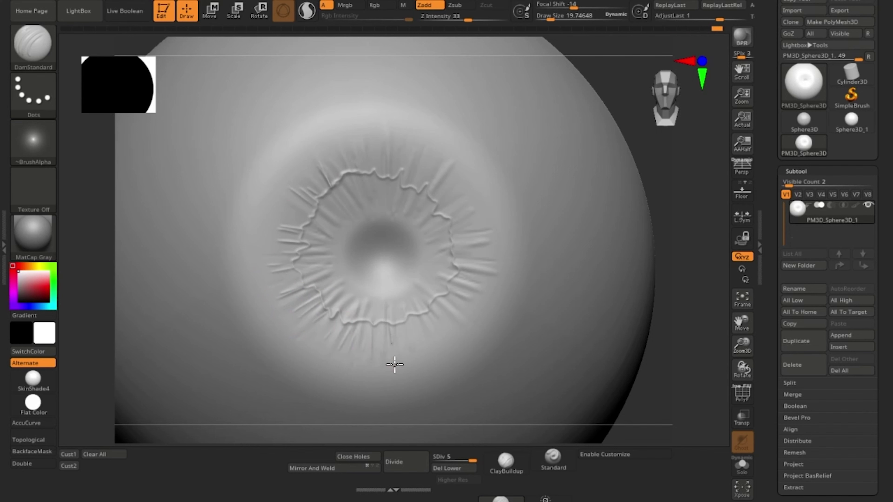
pyautogui.moveTo(408, 325); pyautogui.dragTo(423, 359)
pyautogui.moveTo(437, 313)
pyautogui.mouseDown()
pyautogui.moveTo(479, 306)
pyautogui.moveTo(478, 319)
pyautogui.mouseUp()
pyautogui.moveTo(459, 274); pyautogui.dragTo(491, 279)
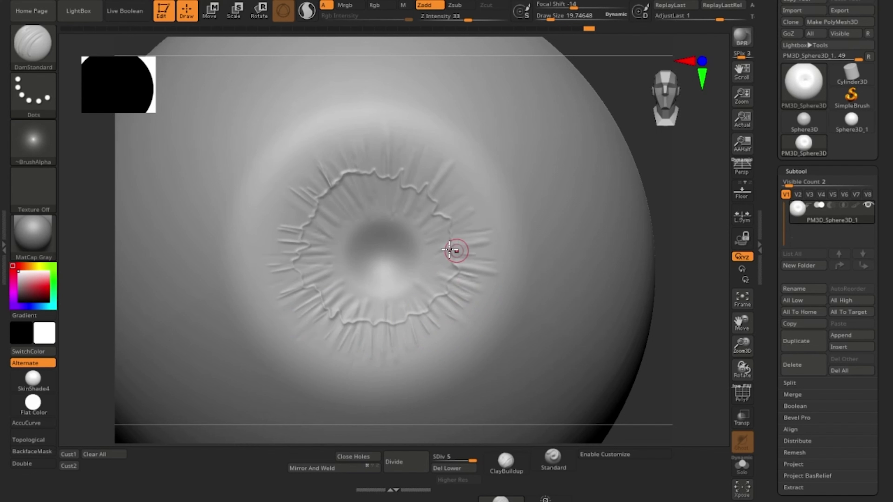
pyautogui.moveTo(453, 252); pyautogui.dragTo(483, 245)
pyautogui.moveTo(460, 212); pyautogui.dragTo(443, 217)
pyautogui.moveTo(457, 201); pyautogui.dragTo(435, 203)
pyautogui.moveTo(448, 181)
pyautogui.mouseDown()
pyautogui.moveTo(431, 193)
pyautogui.moveTo(399, 132)
pyautogui.mouseUp()
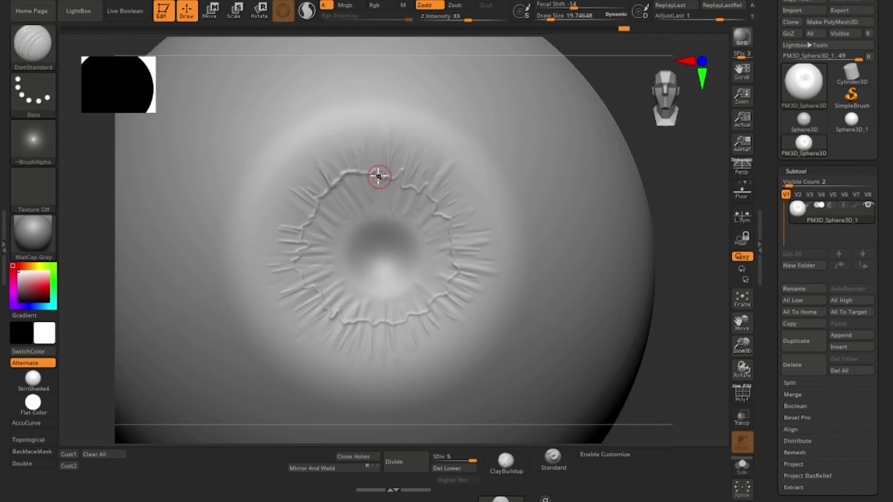
pyautogui.moveTo(371, 173); pyautogui.dragTo(359, 126)
pyautogui.moveTo(343, 176); pyautogui.dragTo(327, 149)
pyautogui.moveTo(332, 182)
pyautogui.mouseDown()
pyautogui.moveTo(315, 162)
pyautogui.moveTo(289, 187)
pyautogui.mouseUp()
pyautogui.moveTo(313, 217)
pyautogui.mouseDown()
pyautogui.moveTo(280, 201)
pyautogui.moveTo(279, 220)
pyautogui.mouseUp()
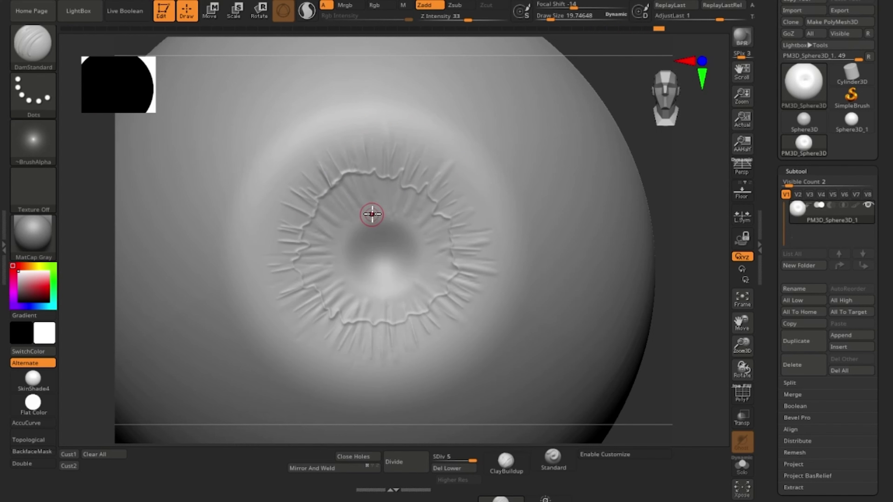
# Switch DamStandard to Zsub and carve a groove along the inner edge of the wavy ring.
pyautogui.click(456, 5)
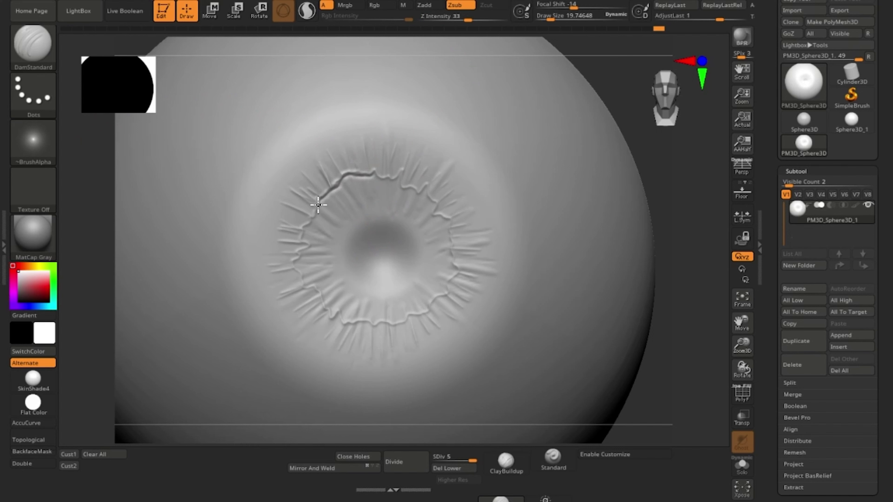
pyautogui.moveTo(317, 288); pyautogui.dragTo(332, 266)
pyautogui.moveTo(311, 233); pyautogui.dragTo(331, 243)
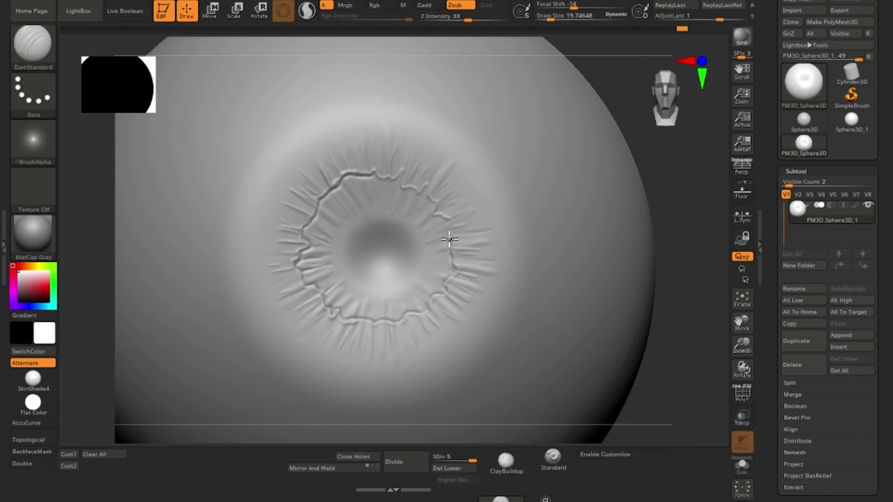
pyautogui.moveTo(429, 212); pyautogui.dragTo(427, 218)
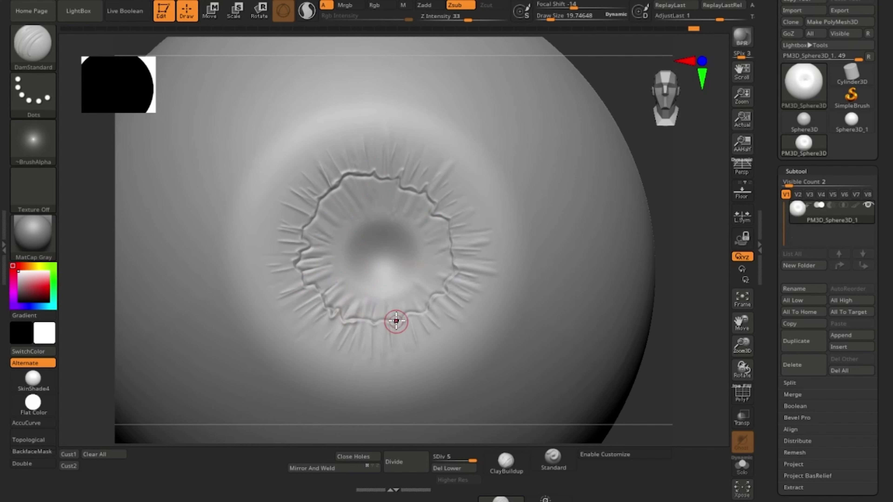
# Carve short radial grooves from the wavy ring inward to the pupil's edge.
pyautogui.moveTo(393, 318)
pyautogui.mouseDown()
pyautogui.moveTo(389, 306)
pyautogui.moveTo(415, 295)
pyautogui.mouseUp()
pyautogui.moveTo(436, 297)
pyautogui.mouseDown()
pyautogui.moveTo(421, 285)
pyautogui.moveTo(426, 276)
pyautogui.mouseUp()
pyautogui.moveTo(449, 274)
pyautogui.mouseDown()
pyautogui.moveTo(432, 269)
pyautogui.moveTo(434, 258)
pyautogui.mouseUp()
pyautogui.moveTo(449, 248)
pyautogui.mouseDown()
pyautogui.moveTo(432, 252)
pyautogui.moveTo(426, 240)
pyautogui.mouseUp()
pyautogui.moveTo(437, 217); pyautogui.dragTo(394, 219)
pyautogui.moveTo(387, 182)
pyautogui.mouseDown()
pyautogui.moveTo(384, 213)
pyautogui.moveTo(366, 209)
pyautogui.moveTo(367, 220)
pyautogui.mouseUp()
pyautogui.moveTo(337, 191)
pyautogui.mouseDown()
pyautogui.moveTo(359, 223)
pyautogui.moveTo(330, 207)
pyautogui.moveTo(356, 232)
pyautogui.moveTo(339, 241)
pyautogui.mouseUp()
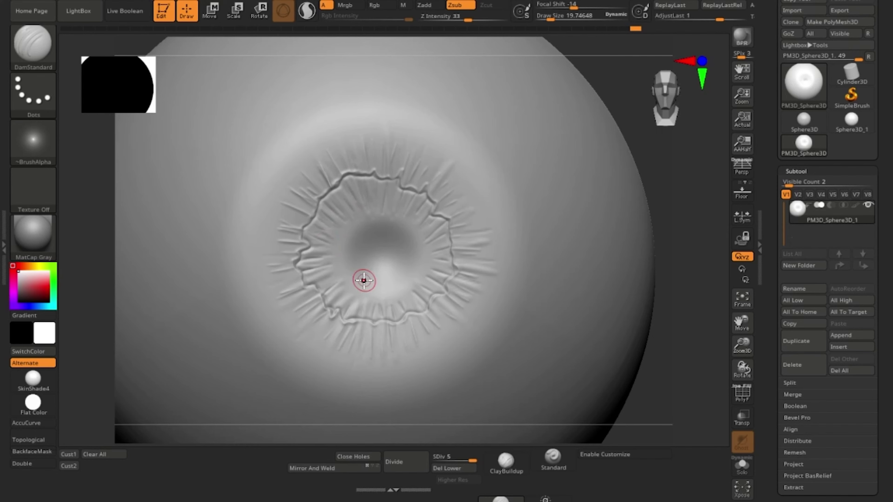
# Select the ClayBuildup brush and set its Draw Size to about 43.
pyautogui.moveTo(680, 331)
pyautogui.mouseDown()
pyautogui.moveTo(641, 363)
pyautogui.moveTo(686, 365)
pyautogui.mouseUp()
pyautogui.moveTo(712, 109); pyautogui.dragTo(690, 80)
pyautogui.press('b')
pyautogui.press('c')
pyautogui.press('b')
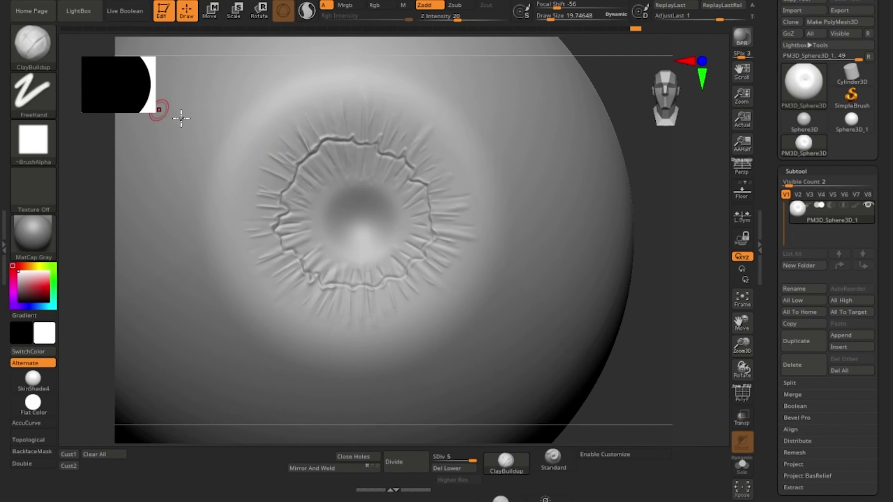
pyautogui.press('space')
pyautogui.moveTo(351, 163); pyautogui.dragTo(359, 162)
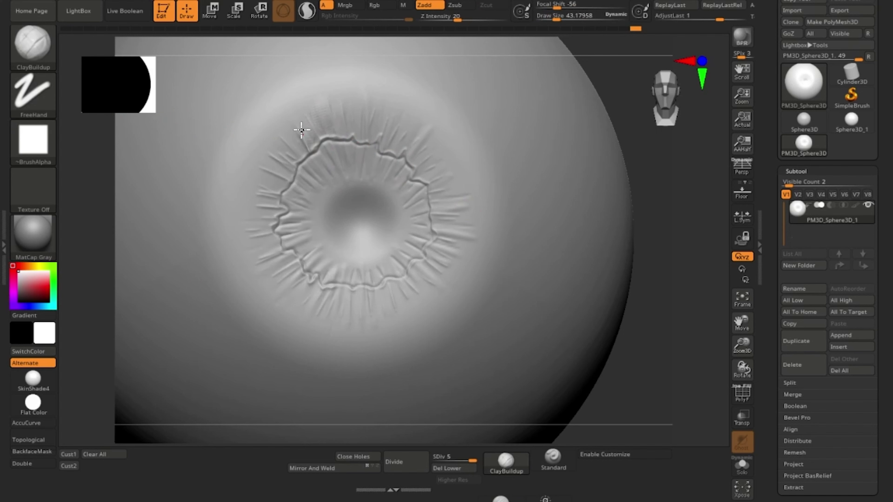
# Build up clay over the radial ridges outside the wavy ring all the way around, and smooth the strokes.
pyautogui.press('shift')
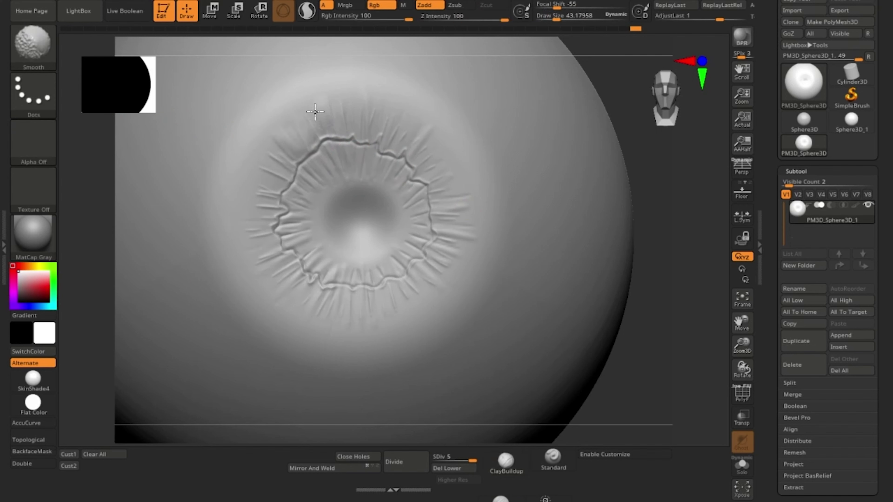
pyautogui.keyDown('shift'); pyautogui.moveTo(315, 111); pyautogui.dragTo(312, 114); pyautogui.keyUp('shift')
pyautogui.moveTo(287, 169)
pyautogui.mouseDown()
pyautogui.moveTo(271, 145)
pyautogui.moveTo(258, 253)
pyautogui.mouseUp()
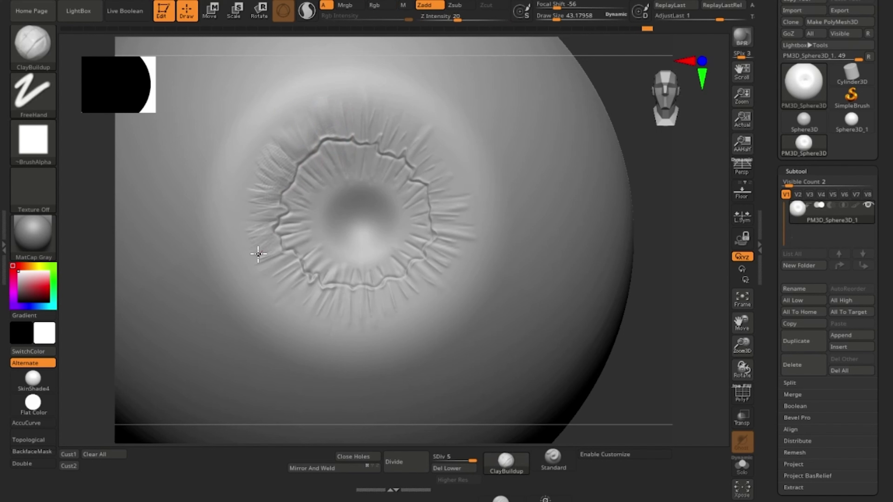
pyautogui.press('shift')
pyautogui.moveTo(337, 95)
pyautogui.mouseDown()
pyautogui.moveTo(468, 238)
pyautogui.moveTo(414, 116)
pyautogui.moveTo(457, 190)
pyautogui.mouseUp()
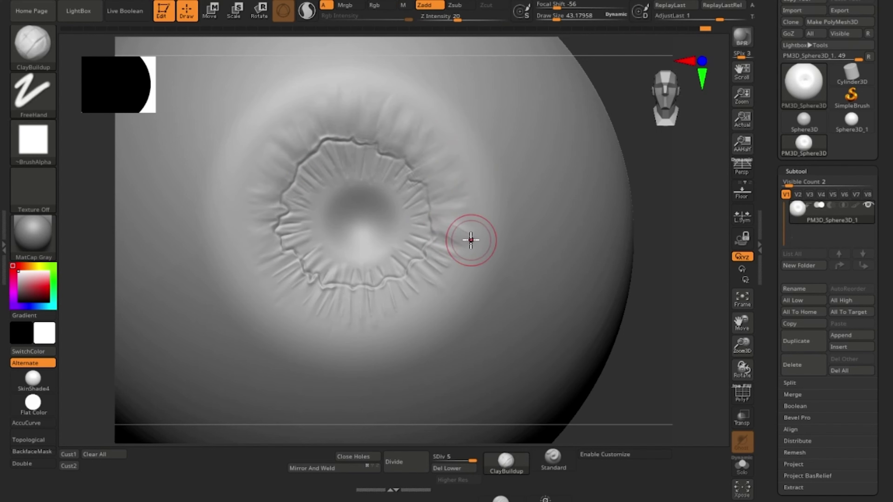
pyautogui.moveTo(468, 239)
pyautogui.mouseDown()
pyautogui.moveTo(354, 325)
pyautogui.moveTo(283, 265)
pyautogui.mouseUp()
pyautogui.press('shift')
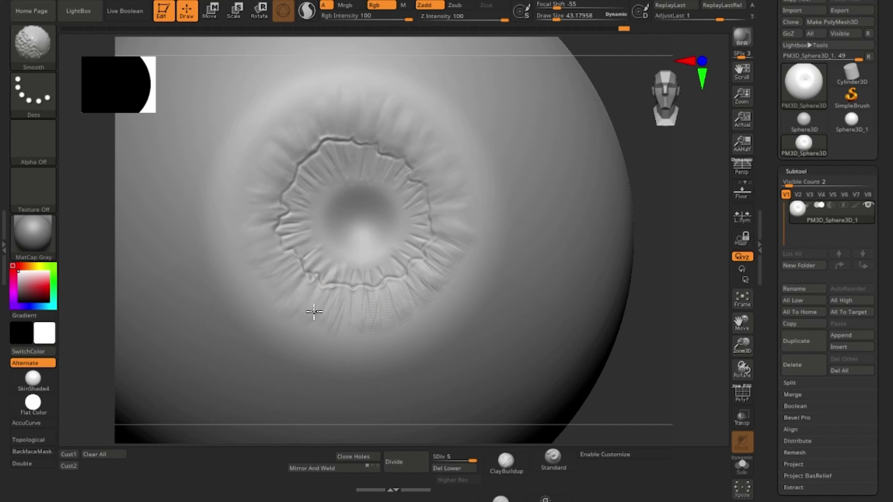
pyautogui.press('shift')
pyautogui.moveTo(347, 136)
pyautogui.keyDown('shift'); pyautogui.mouseDown()
pyautogui.moveTo(330, 124)
pyautogui.moveTo(318, 135)
pyautogui.moveTo(319, 124)
pyautogui.mouseUp(); pyautogui.keyUp('shift')
# Deepen the wavy ring's outline with DamStandard in Zsub mode at a Draw Size of about 22.
pyautogui.press('space')
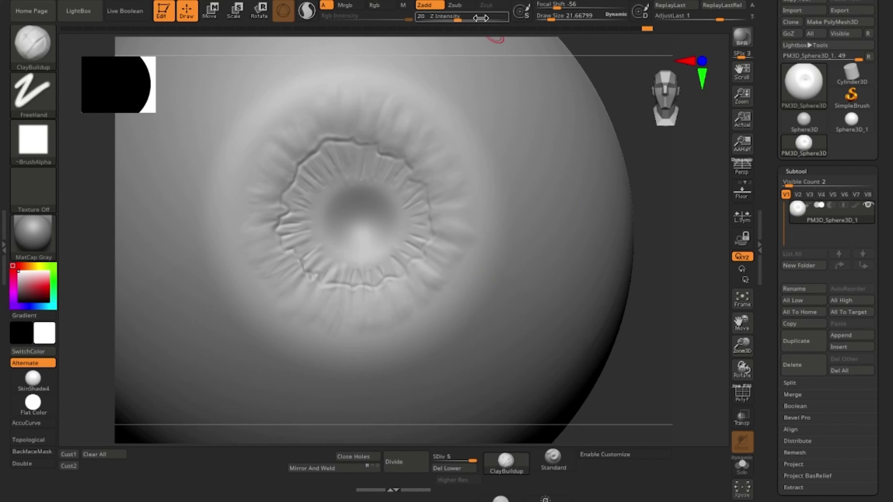
pyautogui.click(455, 6)
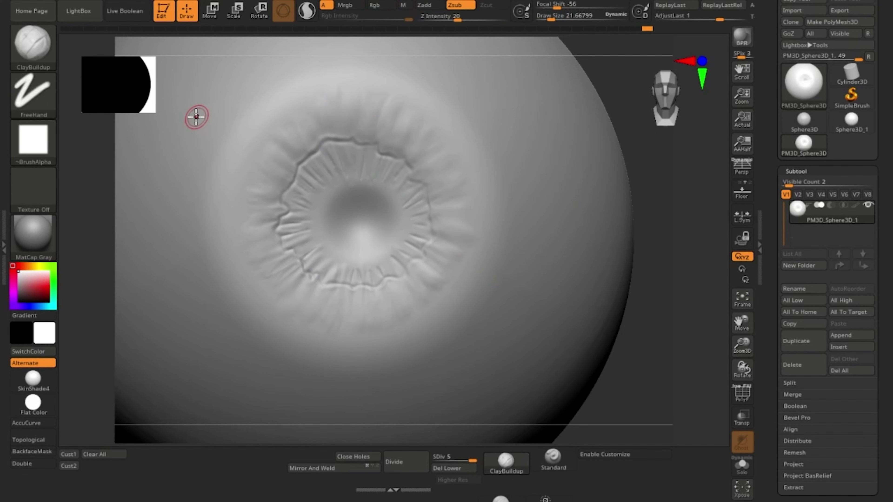
pyautogui.press('b')
pyautogui.press('d')
pyautogui.press('s')
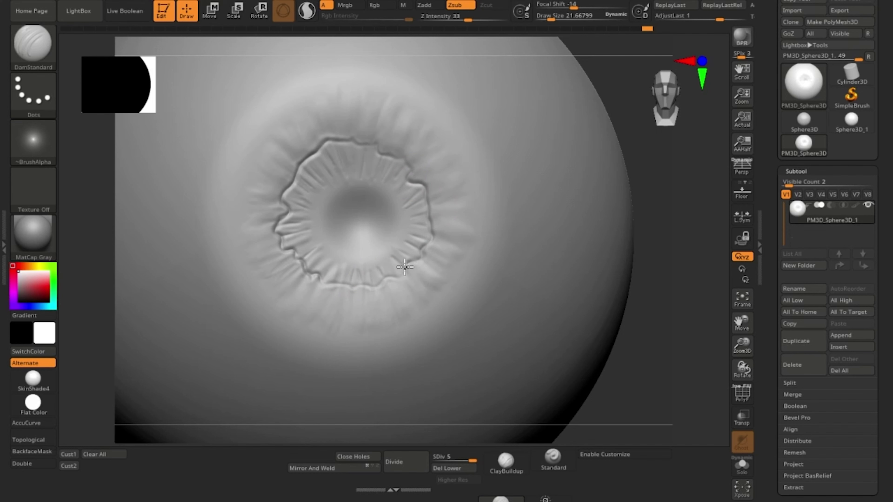
pyautogui.moveTo(404, 267); pyautogui.dragTo(325, 282)
pyautogui.moveTo(408, 181); pyautogui.dragTo(407, 174)
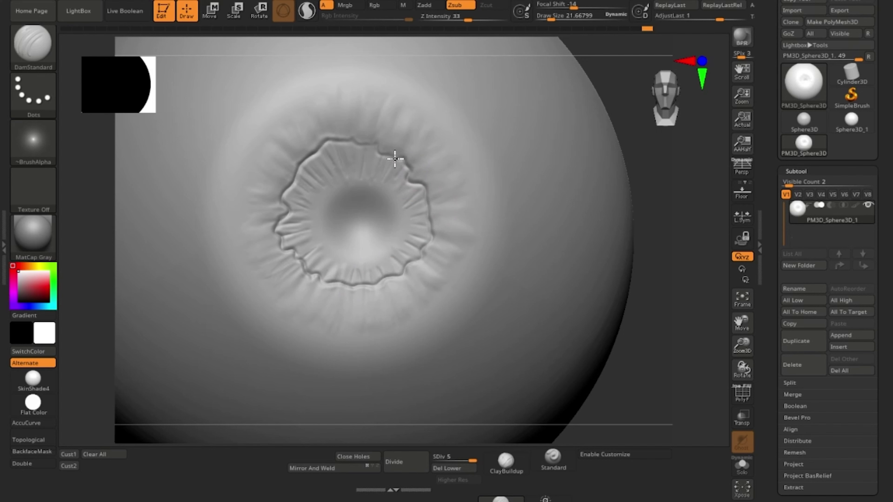
# Carve thin, irregular creases outward from the wavy ring into the outer iris and soften them.
pyautogui.moveTo(287, 179); pyautogui.dragTo(269, 170)
pyautogui.press('shift')
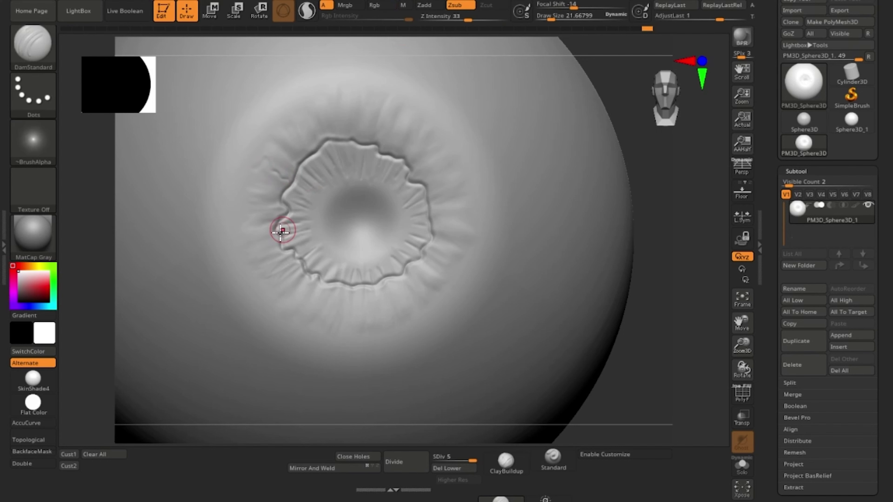
pyautogui.moveTo(260, 273); pyautogui.dragTo(261, 275)
pyautogui.moveTo(320, 281); pyautogui.dragTo(318, 294)
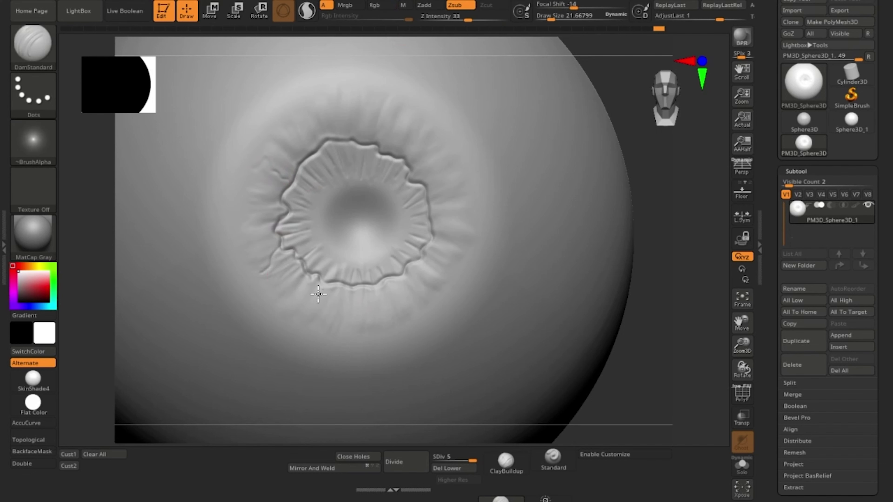
pyautogui.press('shift')
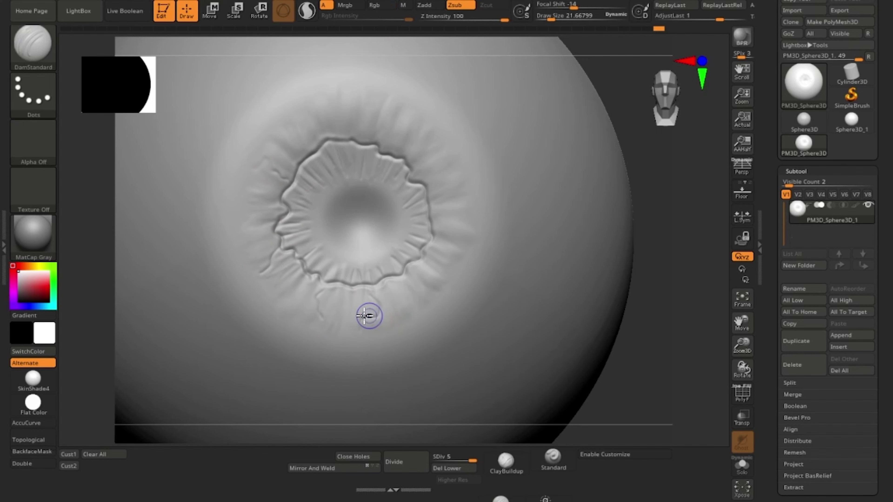
pyautogui.keyDown('shift'); pyautogui.moveTo(323, 293); pyautogui.dragTo(322, 327); pyautogui.keyUp('shift')
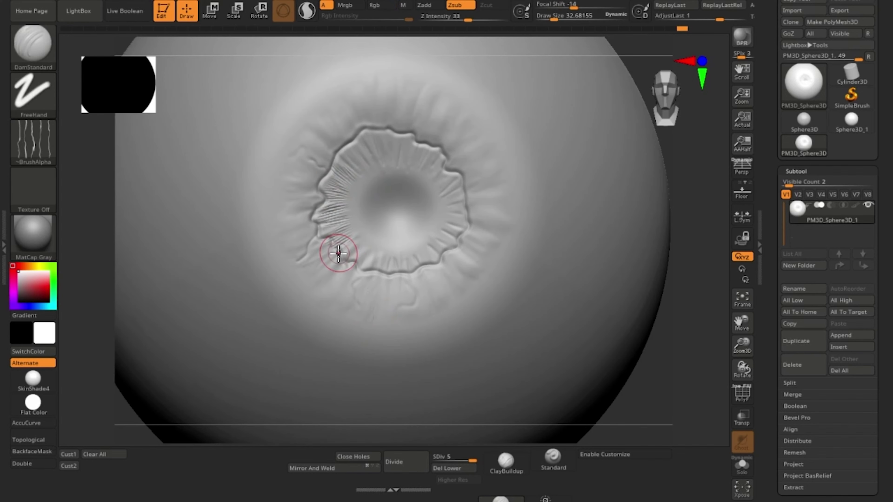
# Carve fine fibres inward from the wavy ring using DamStandard with a wavy-line alpha at Draw Size about 33, and smooth them lightly.
pyautogui.moveTo(360, 264)
pyautogui.mouseDown()
pyautogui.moveTo(376, 239)
pyautogui.moveTo(384, 247)
pyautogui.mouseUp()
pyautogui.moveTo(399, 269); pyautogui.dragTo(399, 246)
pyautogui.moveTo(423, 266); pyautogui.dragTo(427, 240)
pyautogui.moveTo(464, 231); pyautogui.dragTo(443, 222)
pyautogui.moveTo(461, 183); pyautogui.dragTo(449, 190)
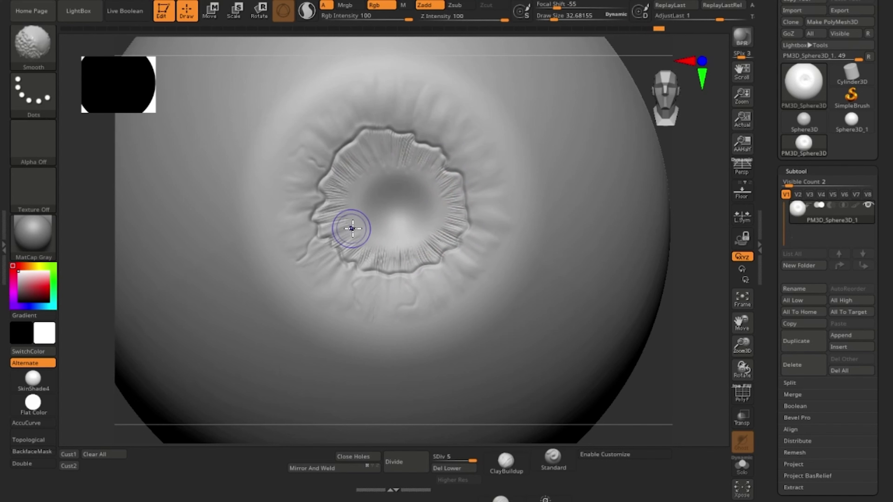
pyautogui.keyDown('shift'); pyautogui.moveTo(456, 228); pyautogui.dragTo(443, 175); pyautogui.keyUp('shift')
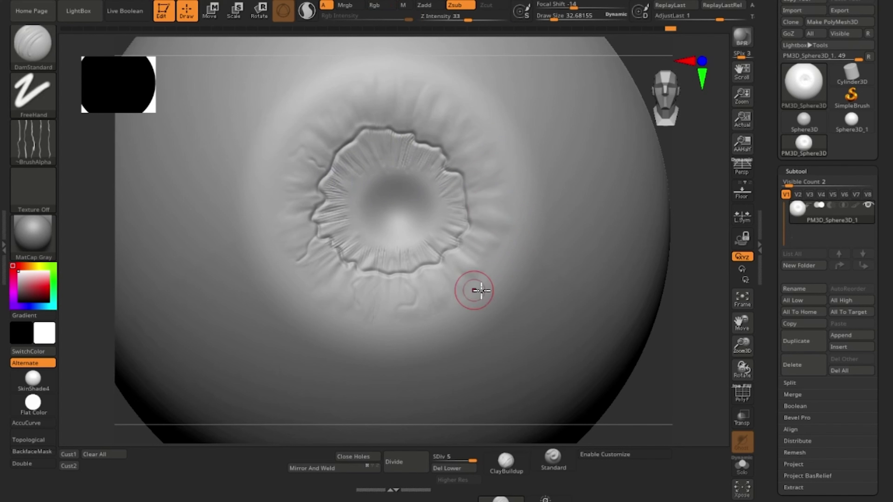
# Carve fine line texture into the outer iris around the wavy ring, undo the last stroke and smooth the area.
pyautogui.moveTo(414, 298); pyautogui.dragTo(401, 306)
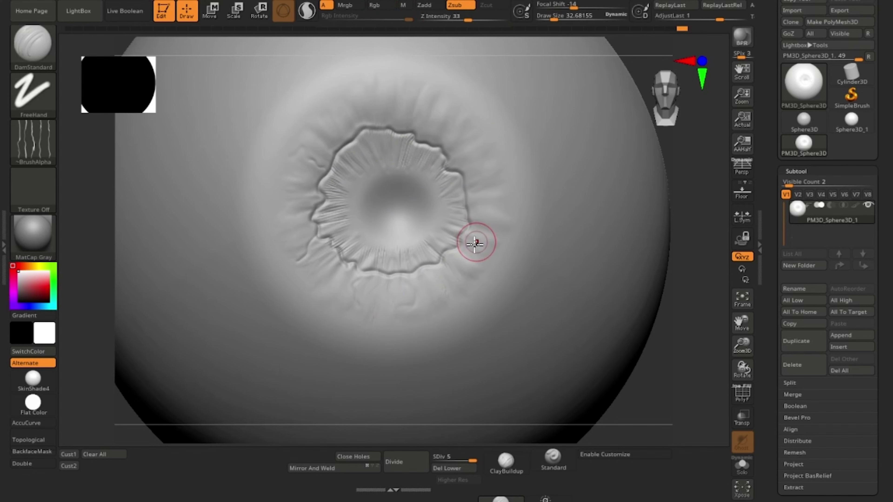
pyautogui.moveTo(477, 242)
pyautogui.mouseDown()
pyautogui.moveTo(494, 220)
pyautogui.moveTo(501, 163)
pyautogui.moveTo(436, 140)
pyautogui.mouseUp()
pyautogui.moveTo(426, 94); pyautogui.dragTo(404, 107)
pyautogui.hotkey('ctrl', 'z')
pyautogui.press('shift')
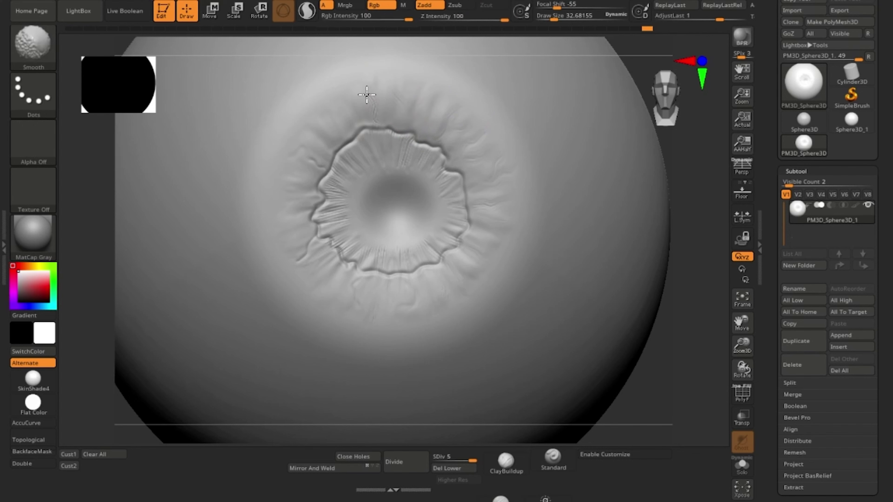
pyautogui.moveTo(317, 173)
pyautogui.keyDown('shift'); pyautogui.mouseDown()
pyautogui.moveTo(347, 243)
pyautogui.moveTo(407, 289)
pyautogui.mouseUp(); pyautogui.keyUp('shift')
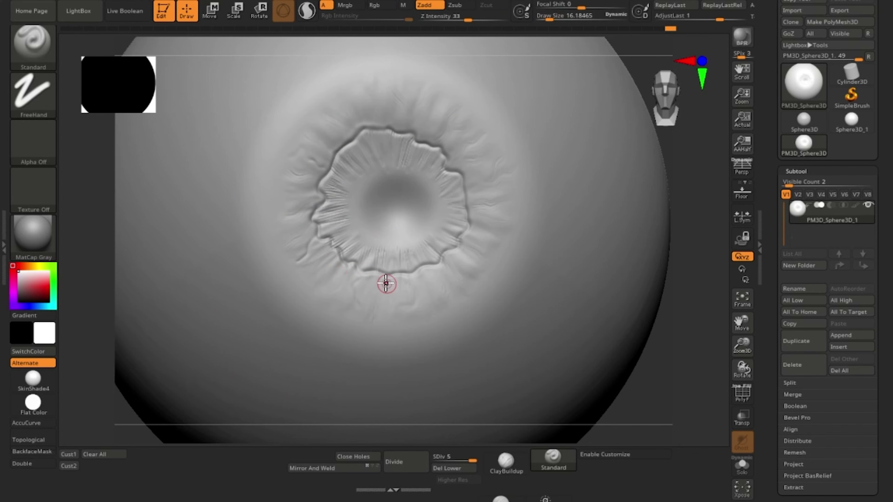
# Mask small irregular spots around the outer iris with MaskPen at Draw Size about 16, and invert the mask.
pyautogui.press('ctrl')
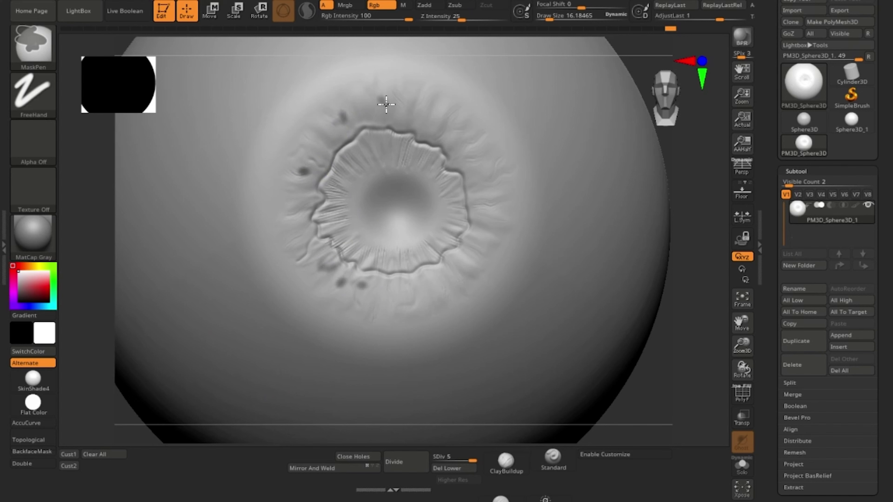
pyautogui.keyDown('ctrl'); pyautogui.click(446, 119); pyautogui.keyUp('ctrl')
pyautogui.keyDown('ctrl'); pyautogui.click(425, 123); pyautogui.keyUp('ctrl')
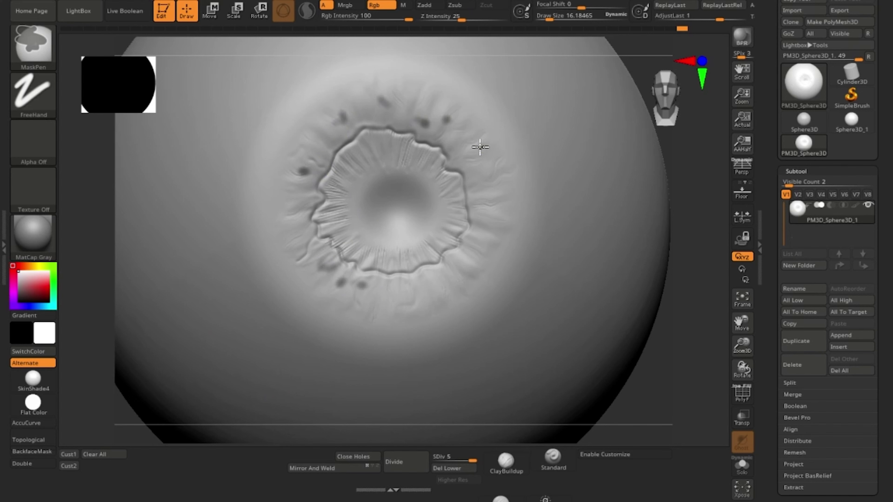
pyautogui.keyDown('ctrl'); pyautogui.click(415, 288); pyautogui.keyUp('ctrl')
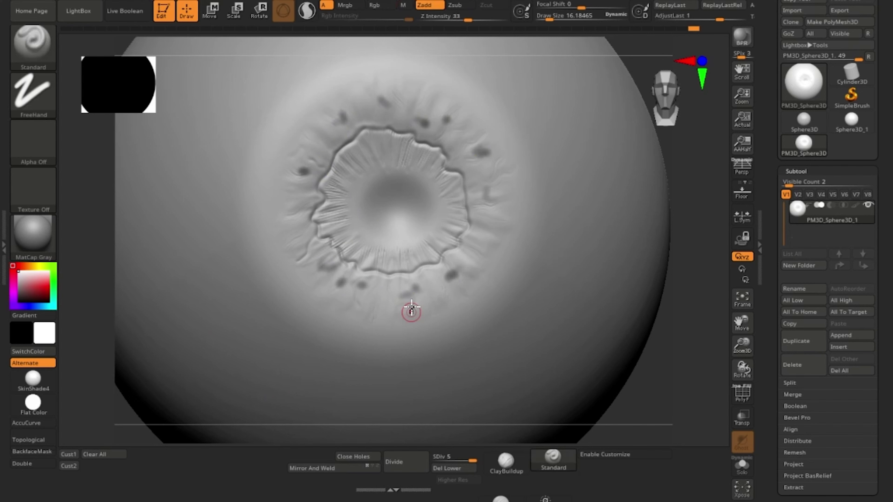
pyautogui.keyDown('ctrl'); pyautogui.click(438, 304); pyautogui.keyUp('ctrl')
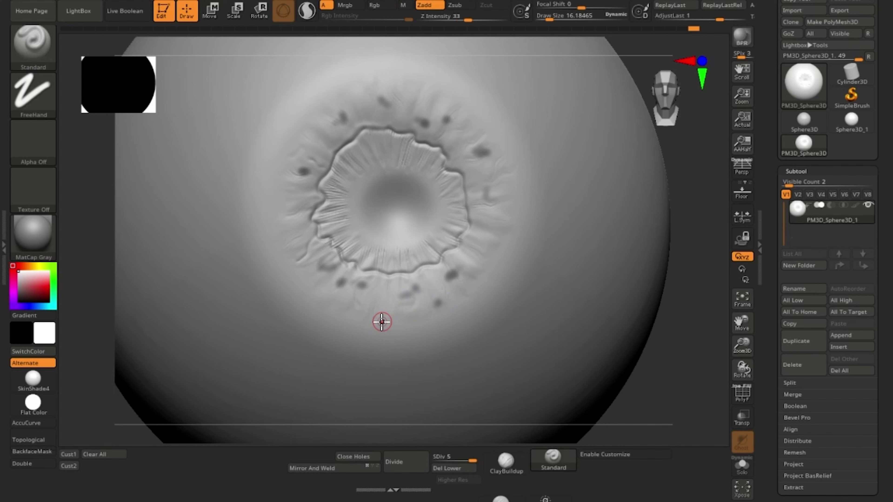
pyautogui.keyDown('ctrl'); pyautogui.click(668, 369); pyautogui.keyUp('ctrl')
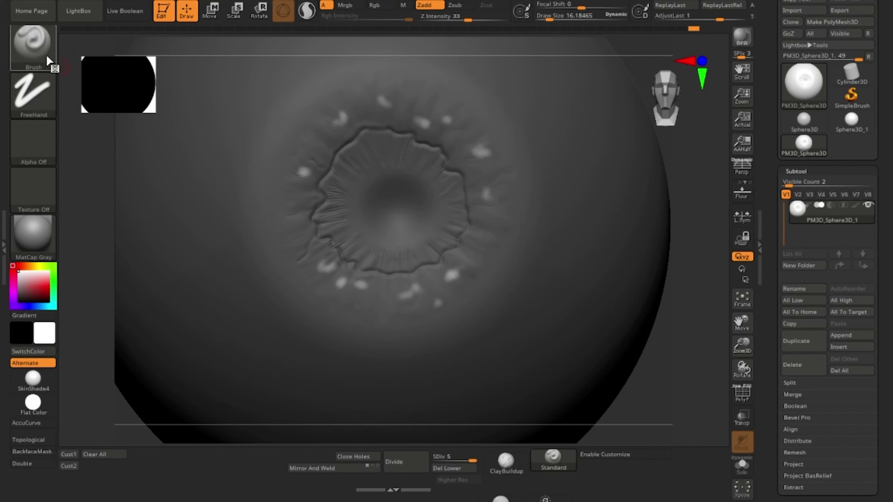
# Push the unmasked spots in as pits with the Standard brush in Zsub mode at Draw Size about 46, and soften them.
pyautogui.click(464, 7)
pyautogui.press('space')
pyautogui.moveTo(415, 124); pyautogui.dragTo(427, 125)
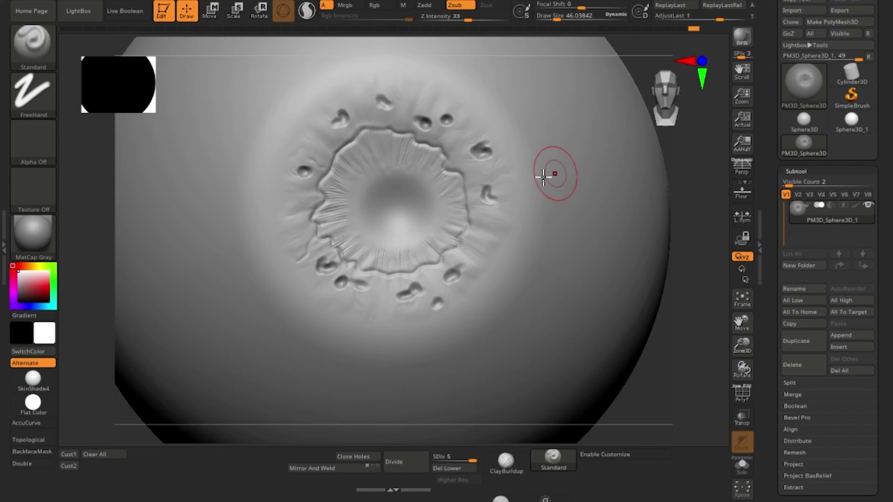
pyautogui.press('shift')
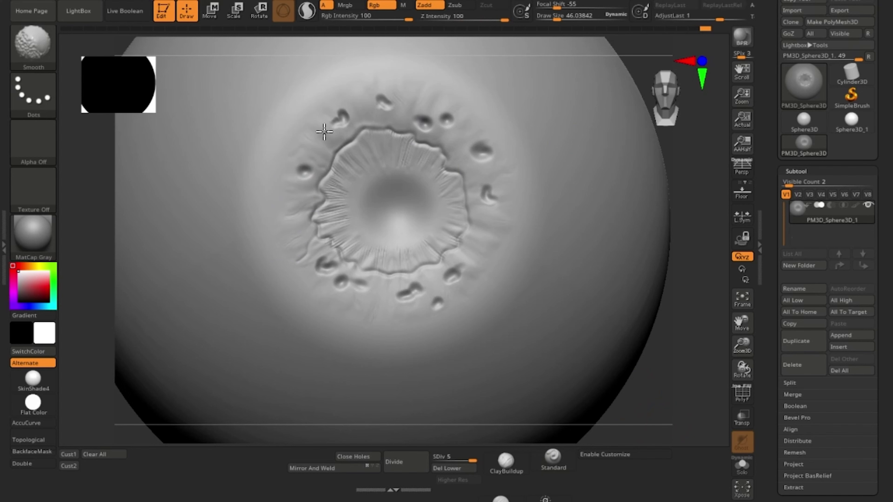
# Raise thin rims around the outer-iris pits using DamStandard in Zadd mode with no alpha and Draw Size about 13.
pyautogui.press('space')
pyautogui.moveTo(379, 154); pyautogui.dragTo(347, 129)
pyautogui.click(49, 146)
pyautogui.click(92, 150)
pyautogui.press('space')
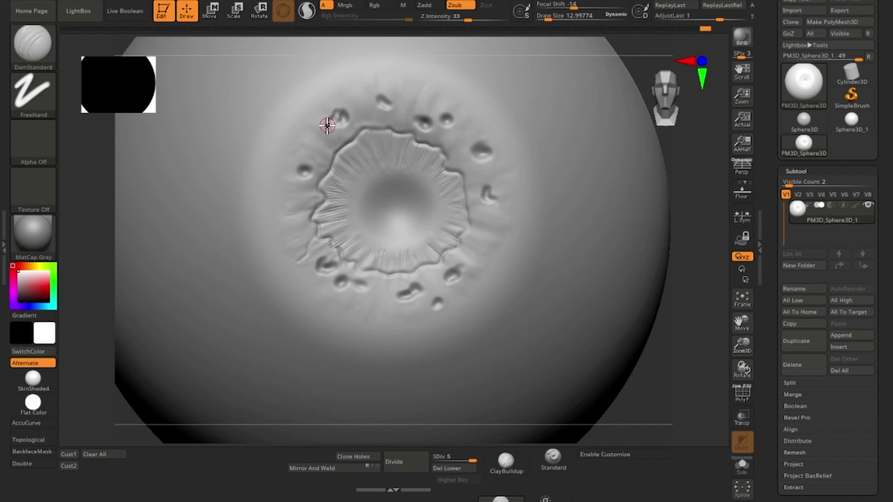
pyautogui.click(426, 5)
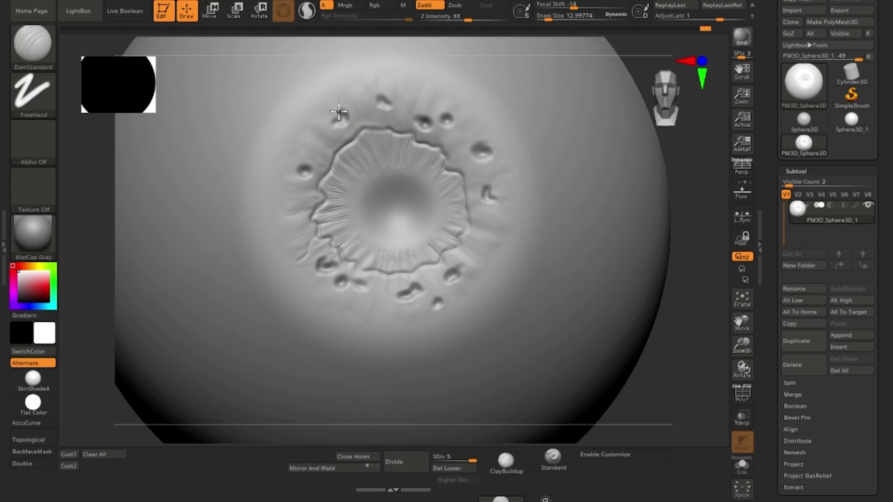
pyautogui.keyDown('shift'); pyautogui.moveTo(390, 111); pyautogui.dragTo(383, 106); pyautogui.keyUp('shift')
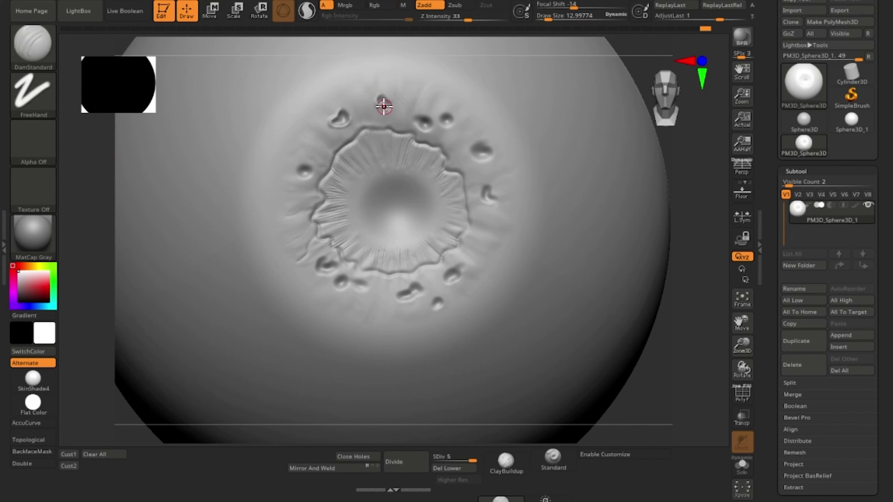
pyautogui.click(445, 116)
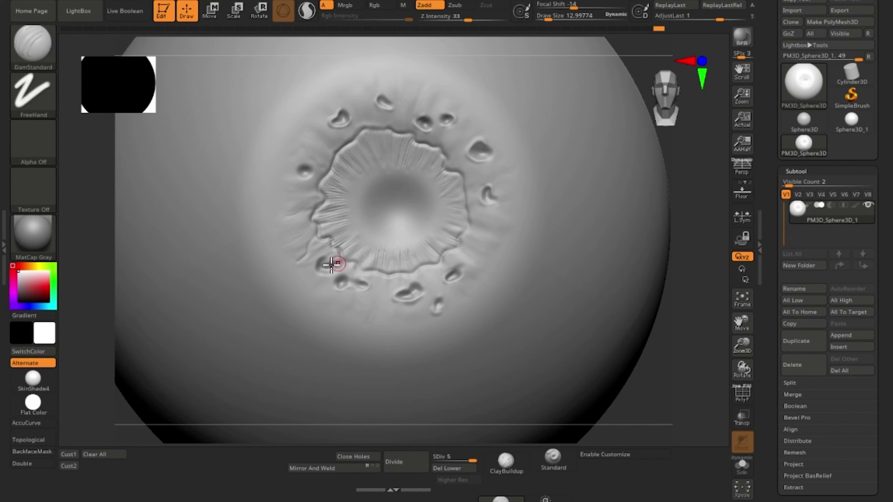
pyautogui.moveTo(305, 164); pyautogui.dragTo(302, 170)
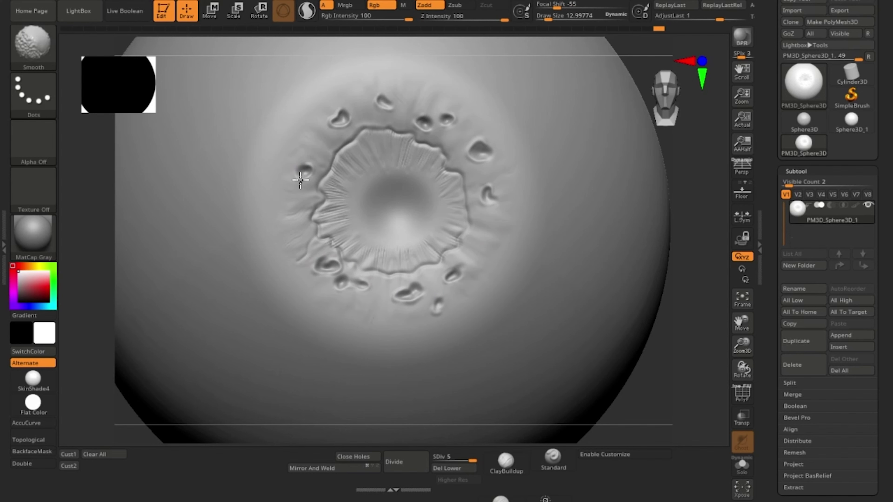
# Raise thin branching ridges outward from the wavy ring between the pits on the iris's left side.
pyautogui.keyDown('alt'); pyautogui.moveTo(661, 363); pyautogui.dragTo(652, 302); pyautogui.keyUp('alt')
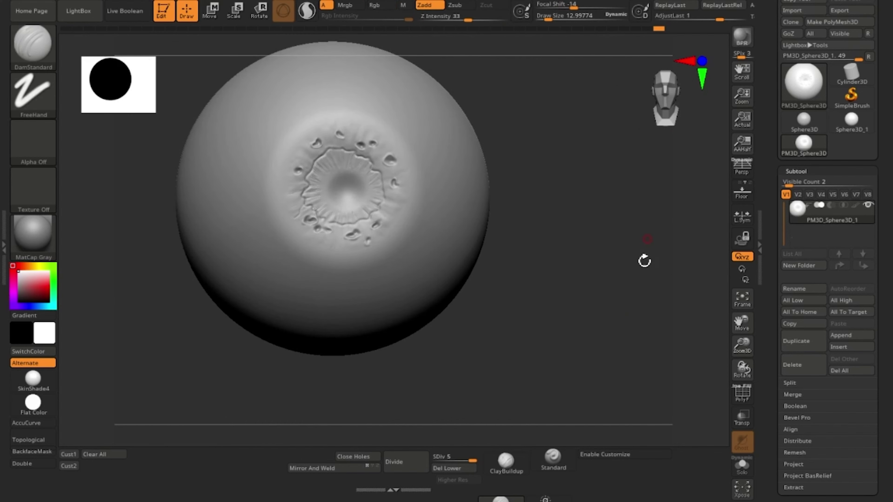
pyautogui.keyDown('alt'); pyautogui.moveTo(645, 261); pyautogui.dragTo(612, 307); pyautogui.keyUp('alt')
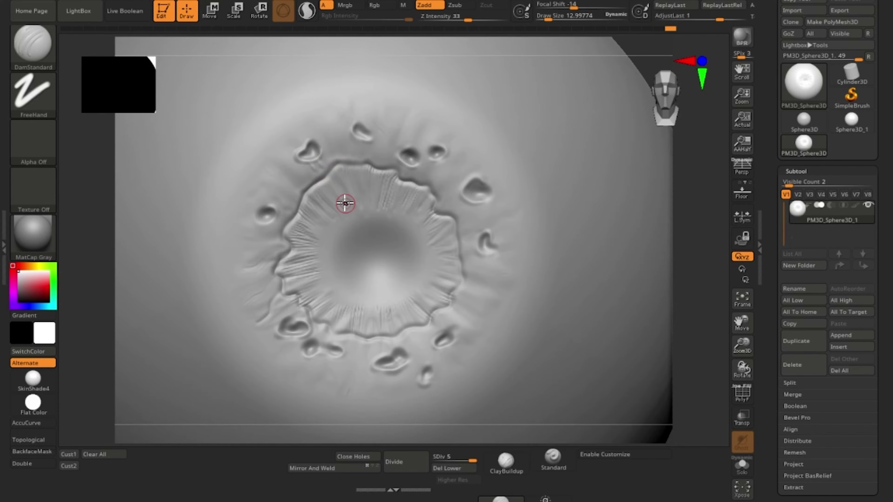
pyautogui.moveTo(316, 180)
pyautogui.mouseDown()
pyautogui.moveTo(277, 159)
pyautogui.moveTo(281, 145)
pyautogui.mouseUp()
pyautogui.moveTo(304, 173)
pyautogui.mouseDown()
pyautogui.moveTo(277, 169)
pyautogui.moveTo(267, 178)
pyautogui.mouseUp()
pyautogui.moveTo(292, 218); pyautogui.dragTo(266, 201)
pyautogui.moveTo(284, 239)
pyautogui.mouseDown()
pyautogui.moveTo(234, 220)
pyautogui.moveTo(243, 222)
pyautogui.mouseUp()
pyautogui.moveTo(284, 176)
pyautogui.keyDown('shift'); pyautogui.mouseDown()
pyautogui.moveTo(304, 180)
pyautogui.moveTo(255, 239)
pyautogui.mouseUp(); pyautogui.keyUp('shift')
pyautogui.moveTo(278, 261); pyautogui.dragTo(250, 271)
pyautogui.moveTo(332, 169); pyautogui.dragTo(301, 194)
pyautogui.moveTo(297, 197); pyautogui.dragTo(272, 187)
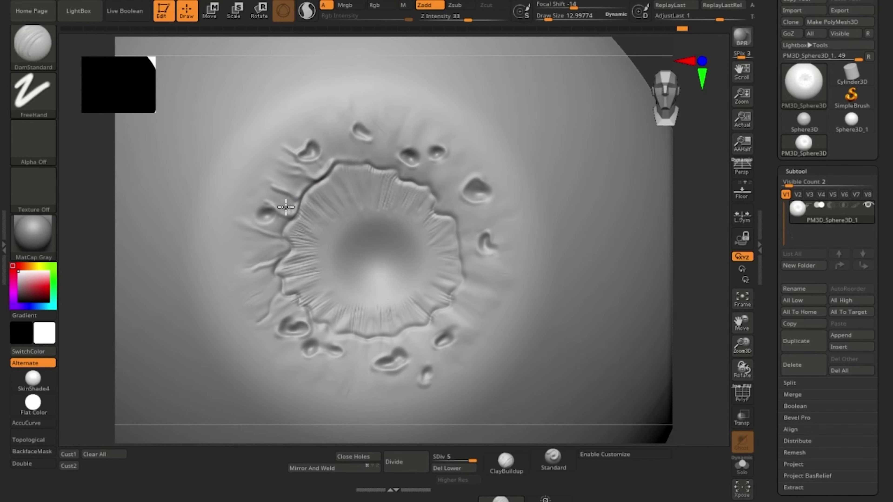
# Set Z Intensity to 15, raise softer ridges around the ring's lower and right sides, and smooth the lower ones.
pyautogui.moveTo(467, 20); pyautogui.dragTo(452, 20)
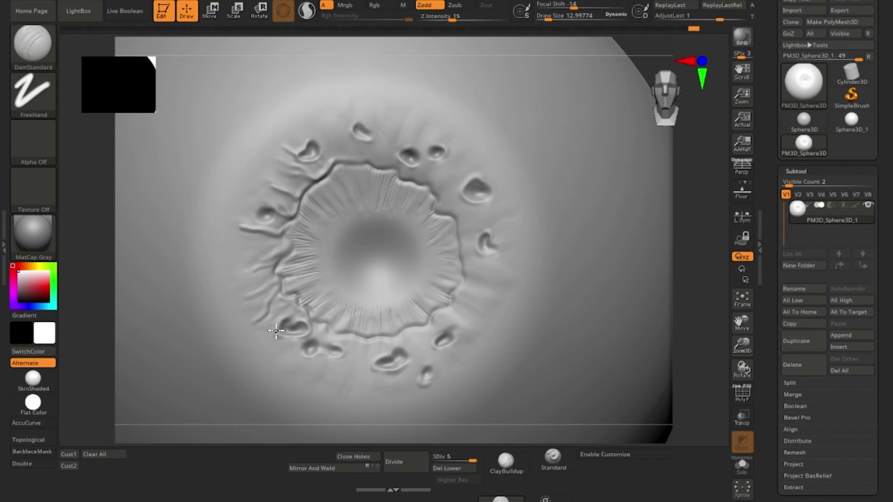
pyautogui.moveTo(329, 335); pyautogui.dragTo(440, 316)
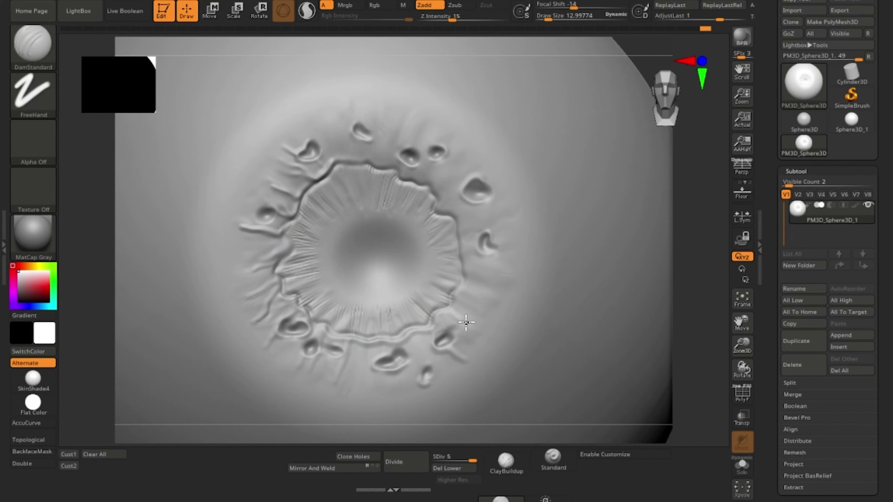
pyautogui.press('shift')
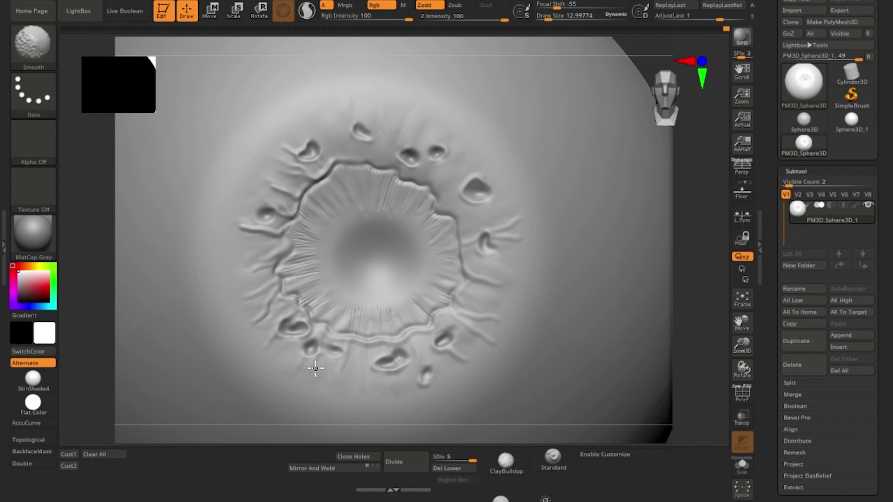
# Smooth the iris's left-side ridges, and raise thin ridges outward below and to the lower right of the wavy ring with Z Intensity 26.
pyautogui.keyDown('shift'); pyautogui.moveTo(259, 324); pyautogui.dragTo(286, 153); pyautogui.keyUp('shift')
pyautogui.moveTo(411, 341)
pyautogui.mouseDown()
pyautogui.moveTo(421, 378)
pyautogui.moveTo(398, 391)
pyautogui.mouseUp()
pyautogui.moveTo(359, 345); pyautogui.dragTo(362, 375)
pyautogui.moveTo(352, 346)
pyautogui.mouseDown()
pyautogui.moveTo(332, 388)
pyautogui.moveTo(397, 393)
pyautogui.mouseUp()
pyautogui.moveTo(467, 290); pyautogui.dragTo(509, 302)
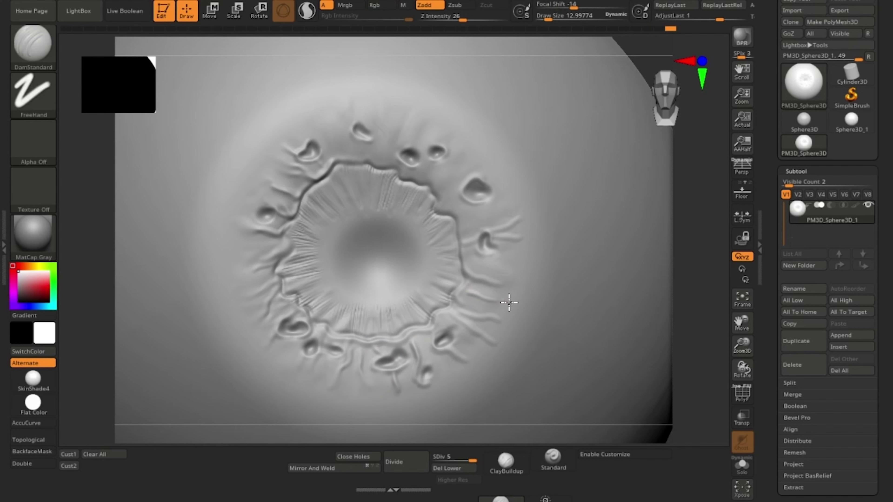
# Raise thin branching ridges between the pits on the iris's right and upper-right sides, plus a short one below the ring.
pyautogui.moveTo(493, 235); pyautogui.dragTo(521, 240)
pyautogui.moveTo(470, 213)
pyautogui.mouseDown()
pyautogui.moveTo(512, 192)
pyautogui.moveTo(505, 208)
pyautogui.mouseUp()
pyautogui.moveTo(445, 193); pyautogui.dragTo(479, 160)
pyautogui.moveTo(432, 184); pyautogui.dragTo(448, 167)
pyautogui.moveTo(436, 210); pyautogui.dragTo(460, 224)
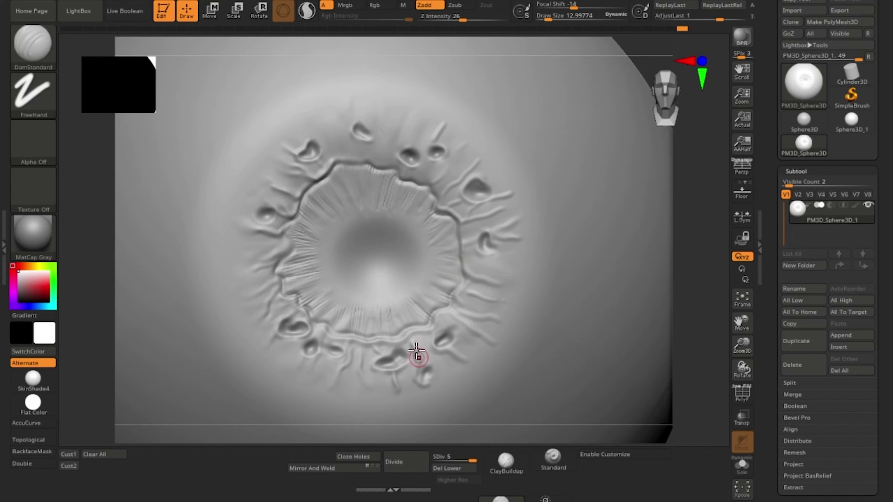
pyautogui.moveTo(417, 351); pyautogui.dragTo(422, 368)
# Soften the lowest ridges, raise thin ridges outward between the upper pits, and smooth the new ones.
pyautogui.keyDown('shift'); pyautogui.moveTo(421, 389); pyautogui.dragTo(391, 391); pyautogui.keyUp('shift')
pyautogui.moveTo(404, 142); pyautogui.dragTo(417, 106)
pyautogui.moveTo(378, 167); pyautogui.dragTo(388, 106)
pyautogui.moveTo(369, 160); pyautogui.dragTo(369, 104)
pyautogui.moveTo(339, 155)
pyautogui.mouseDown()
pyautogui.moveTo(329, 110)
pyautogui.moveTo(305, 122)
pyautogui.mouseUp()
pyautogui.keyDown('shift'); pyautogui.moveTo(443, 123); pyautogui.dragTo(272, 184); pyautogui.keyUp('shift')
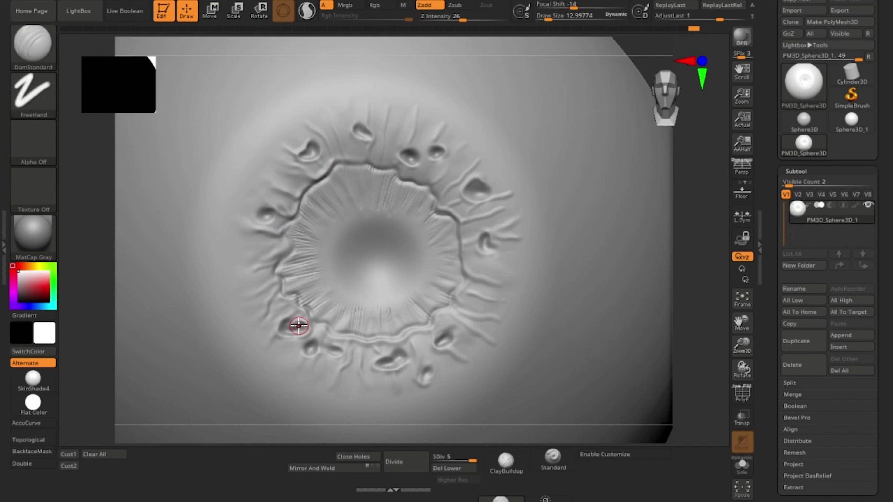
# Mask the whole inner iris disc inside the wavy ring at Draw Size about 62, and invert the mask.
pyautogui.moveTo(364, 199)
pyautogui.keyDown('ctrl'); pyautogui.mouseDown()
pyautogui.moveTo(356, 178)
pyautogui.moveTo(311, 195)
pyautogui.moveTo(286, 283)
pyautogui.moveTo(325, 310)
pyautogui.moveTo(389, 319)
pyautogui.moveTo(451, 274)
pyautogui.moveTo(413, 194)
pyautogui.moveTo(330, 210)
pyautogui.moveTo(327, 246)
pyautogui.moveTo(355, 240)
pyautogui.mouseUp(); pyautogui.keyUp('ctrl')
pyautogui.press('space')
pyautogui.moveTo(372, 269)
pyautogui.keyDown('ctrl'); pyautogui.mouseDown()
pyautogui.moveTo(401, 252)
pyautogui.moveTo(311, 259)
pyautogui.moveTo(396, 247)
pyautogui.mouseUp(); pyautogui.keyUp('ctrl')
pyautogui.keyDown('ctrl'); pyautogui.click(698, 304); pyautogui.keyUp('ctrl')
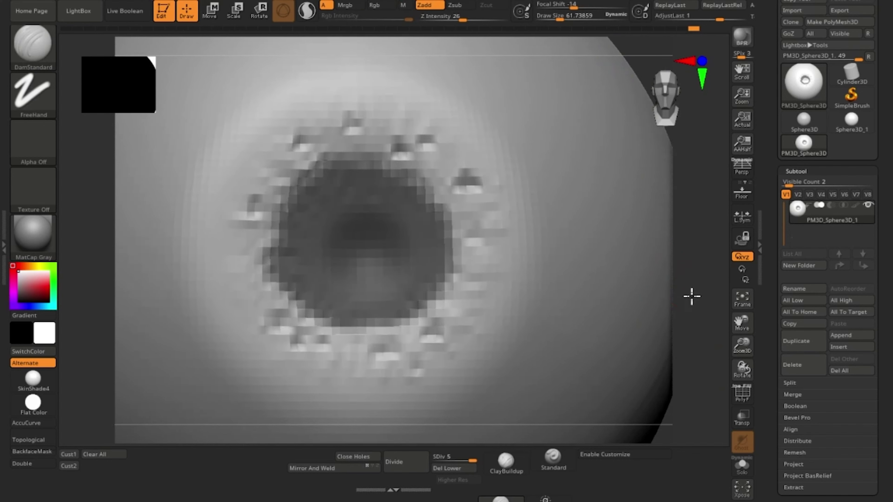
# Push the unmasked inner iris slightly inward from a side view using the Move brush at Draw Size about 231.
pyautogui.press('f')
pyautogui.press('space')
pyautogui.moveTo(526, 229); pyautogui.dragTo(629, 243)
pyautogui.moveTo(380, 250); pyautogui.dragTo(373, 249)
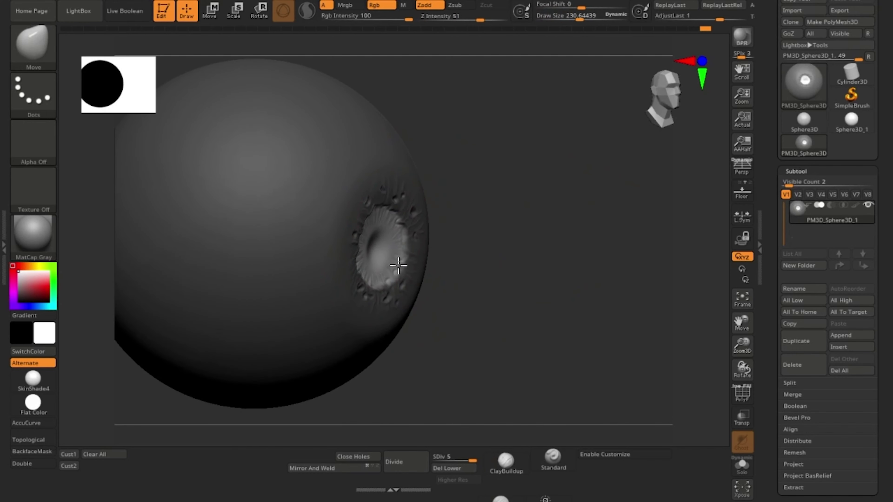
pyautogui.moveTo(457, 254)
pyautogui.mouseDown()
pyautogui.moveTo(542, 224)
pyautogui.moveTo(572, 310)
pyautogui.moveTo(694, 106)
pyautogui.moveTo(679, 104)
pyautogui.moveTo(665, 289)
pyautogui.moveTo(587, 335)
pyautogui.moveTo(667, 432)
pyautogui.mouseUp()
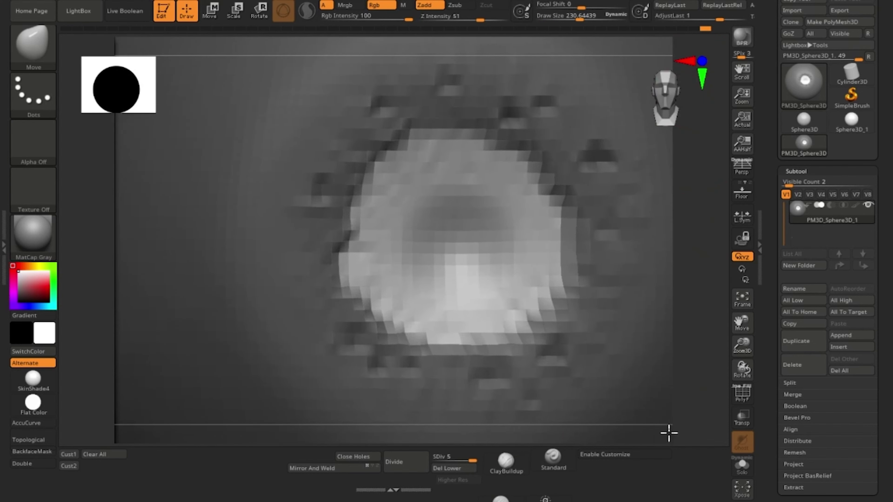
# Draw radial fibres on the upper inner iris using DamStandard with Alpha 60 at Draw Size about 38.
pyautogui.keyDown('alt'); pyautogui.moveTo(725, 221); pyautogui.dragTo(678, 218); pyautogui.keyUp('alt')
pyautogui.moveTo(563, 261); pyautogui.dragTo(502, 256)
pyautogui.press('space')
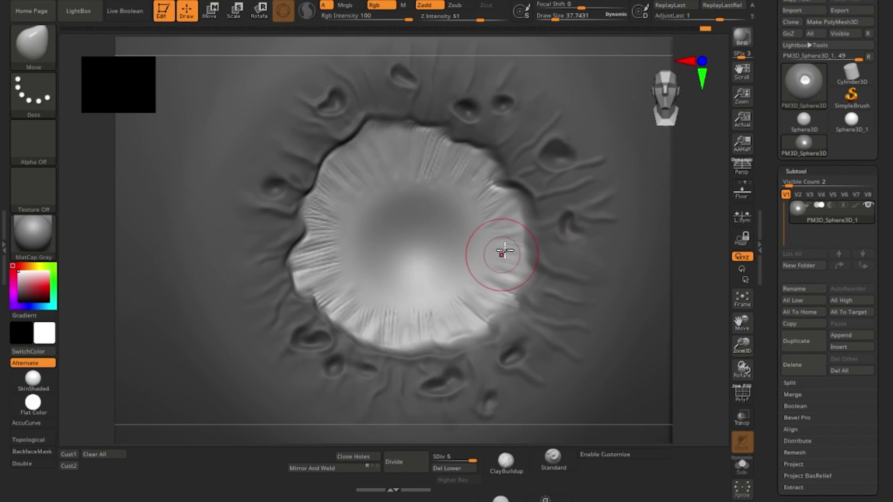
pyautogui.press('b')
pyautogui.press('d')
pyautogui.press('s')
pyautogui.click(34, 141)
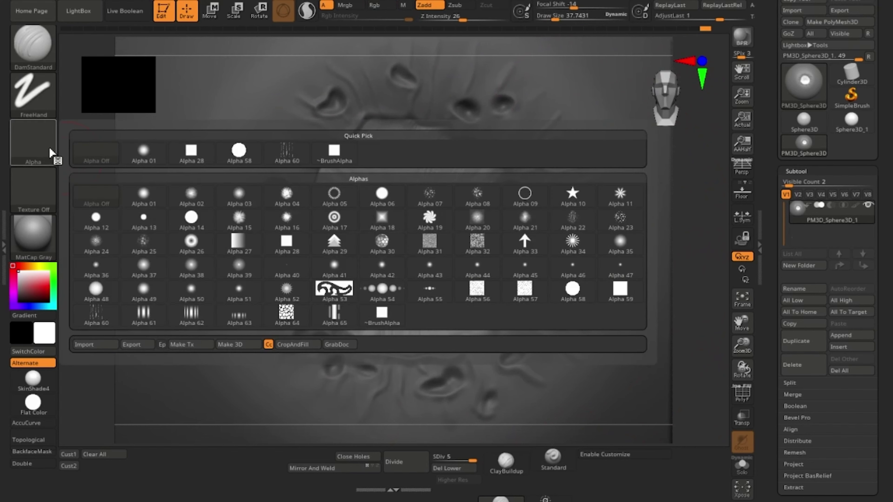
pyautogui.click(146, 312)
pyautogui.moveTo(461, 174); pyautogui.dragTo(451, 136)
pyautogui.moveTo(409, 177); pyautogui.dragTo(396, 110)
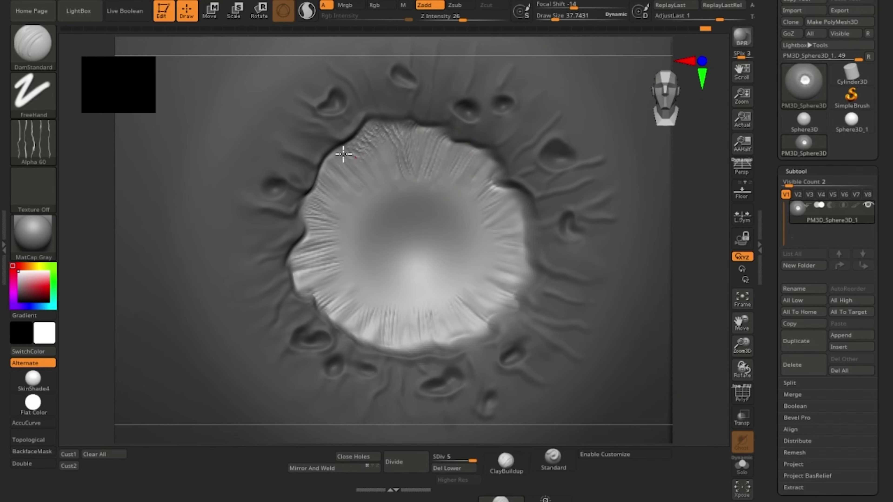
# Soften the upper fibres, add more at the inner iris's upper-left edge, and smooth them.
pyautogui.keyDown('shift'); pyautogui.moveTo(355, 147); pyautogui.dragTo(440, 135); pyautogui.keyUp('shift')
pyautogui.moveTo(352, 187); pyautogui.dragTo(334, 174)
pyautogui.moveTo(381, 122); pyautogui.dragTo(381, 115)
pyautogui.moveTo(362, 207); pyautogui.dragTo(318, 195)
pyautogui.moveTo(334, 176)
pyautogui.keyDown('shift'); pyautogui.mouseDown()
pyautogui.moveTo(398, 163)
pyautogui.moveTo(439, 140)
pyautogui.mouseUp(); pyautogui.keyUp('shift')
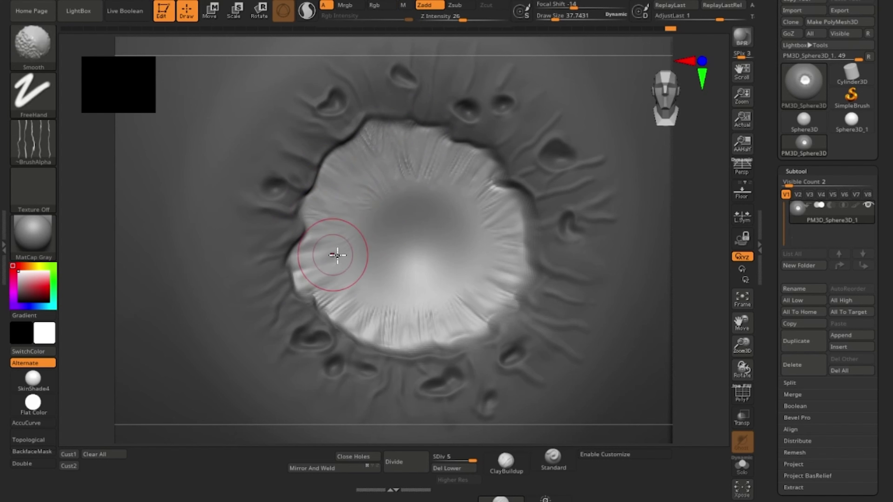
# Smooth the radial fibres along the left, upper and lower parts of the inner iris.
pyautogui.moveTo(335, 251)
pyautogui.keyDown('shift'); pyautogui.mouseDown()
pyautogui.moveTo(352, 274)
pyautogui.moveTo(325, 263)
pyautogui.mouseUp(); pyautogui.keyUp('shift')
pyautogui.keyDown('shift'); pyautogui.moveTo(370, 153); pyautogui.dragTo(492, 190); pyautogui.keyUp('shift')
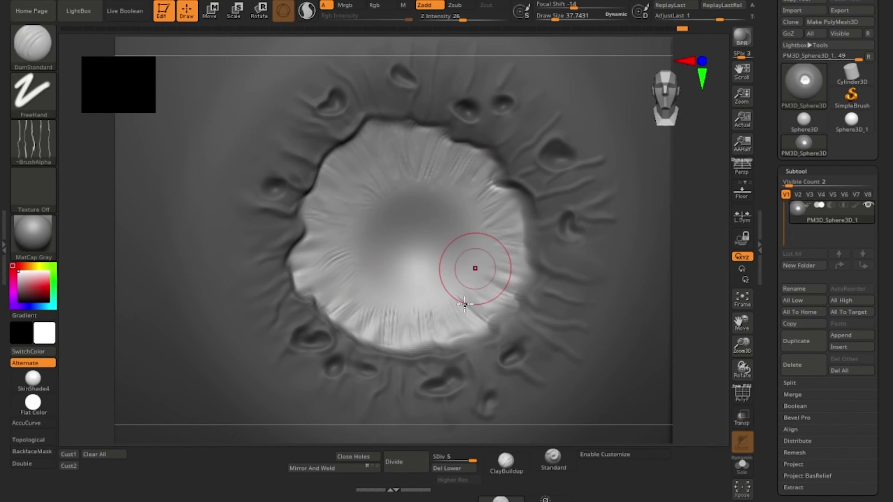
pyautogui.keyDown('shift'); pyautogui.moveTo(376, 345); pyautogui.dragTo(514, 301); pyautogui.keyUp('shift')
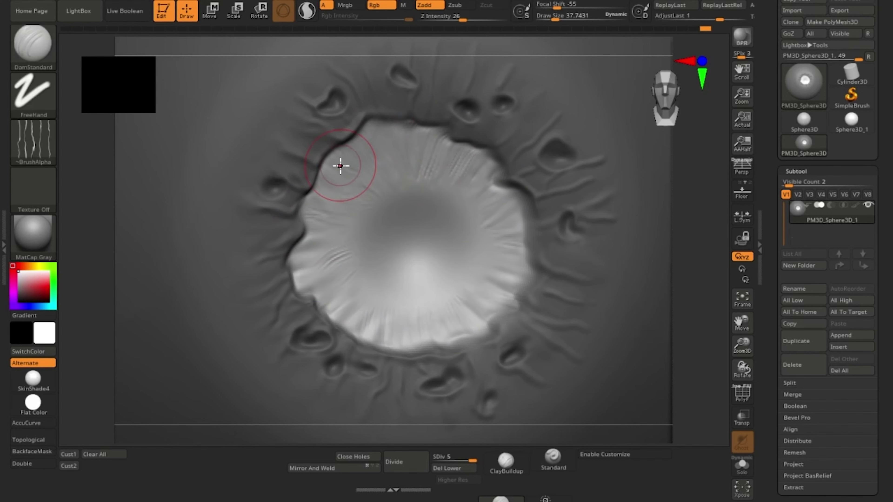
pyautogui.press('shift')
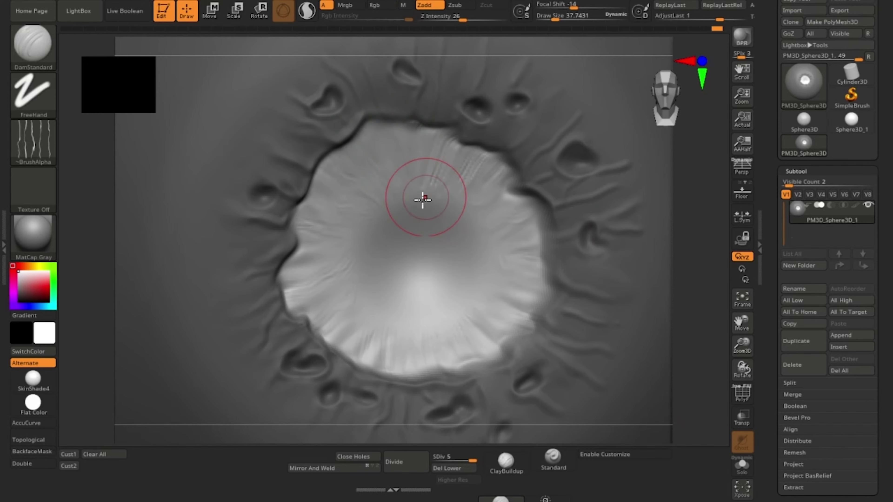
# Add finer radial fibres around the inner iris using DamStandard with Alpha 13 at Draw Size about 15, reduced to about 5, softening them lightly.
pyautogui.moveTo(489, 279); pyautogui.dragTo(528, 295)
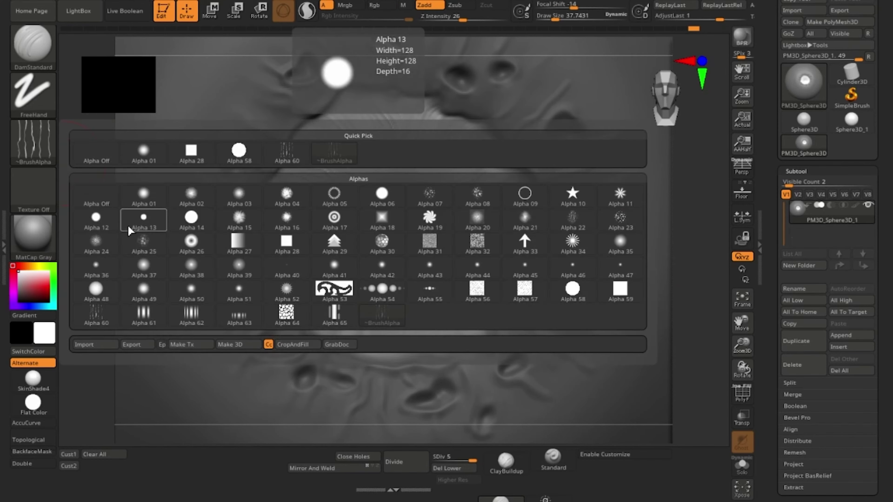
pyautogui.click(124, 230)
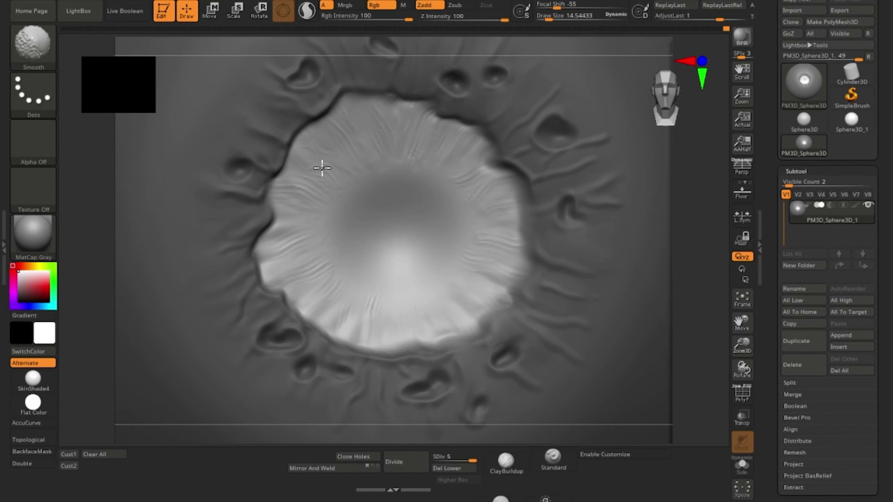
pyautogui.press('shift')
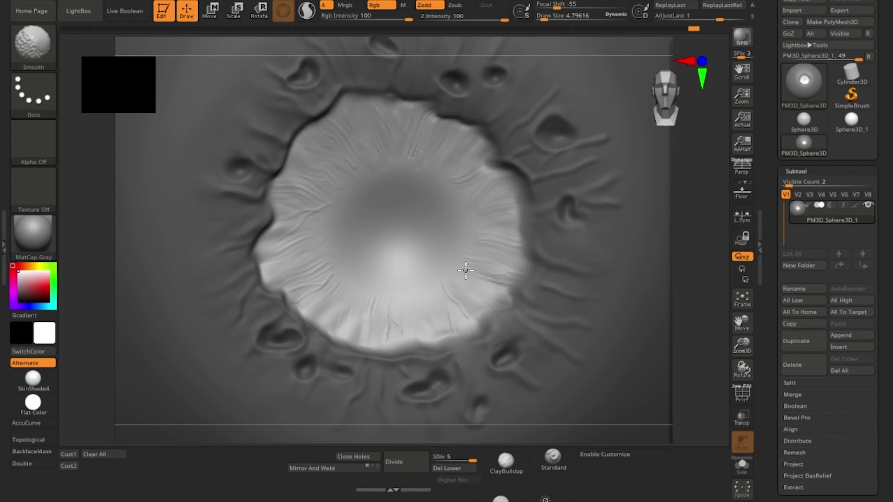
pyautogui.press('shift')
pyautogui.moveTo(472, 138); pyautogui.dragTo(479, 135)
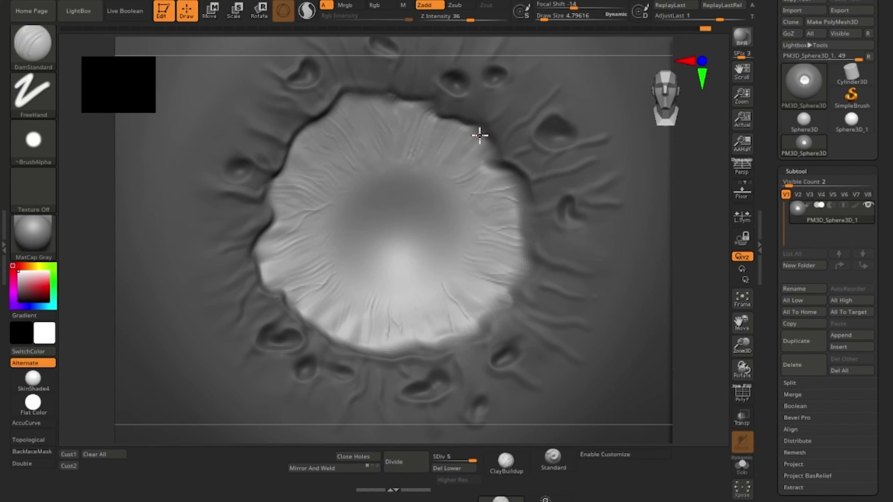
pyautogui.press('shift')
pyautogui.press('shift')
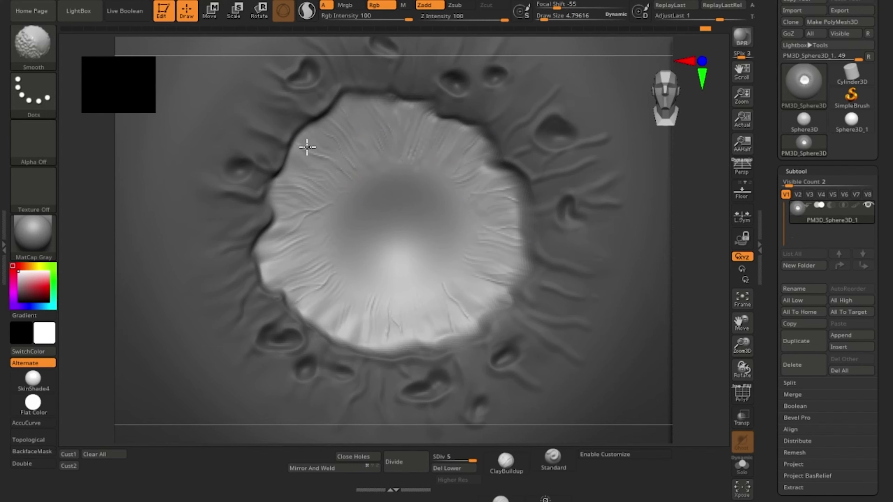
# Try reshaping the inner iris's edge along the wavy ring at Draw Size about 28, and undo the strokes.
pyautogui.moveTo(648, 283)
pyautogui.keyDown('ctrl'); pyautogui.mouseDown(button='right')
pyautogui.moveTo(647, 243)
pyautogui.moveTo(678, 387)
pyautogui.moveTo(668, 422)
pyautogui.mouseUp(button='right'); pyautogui.keyUp('ctrl')
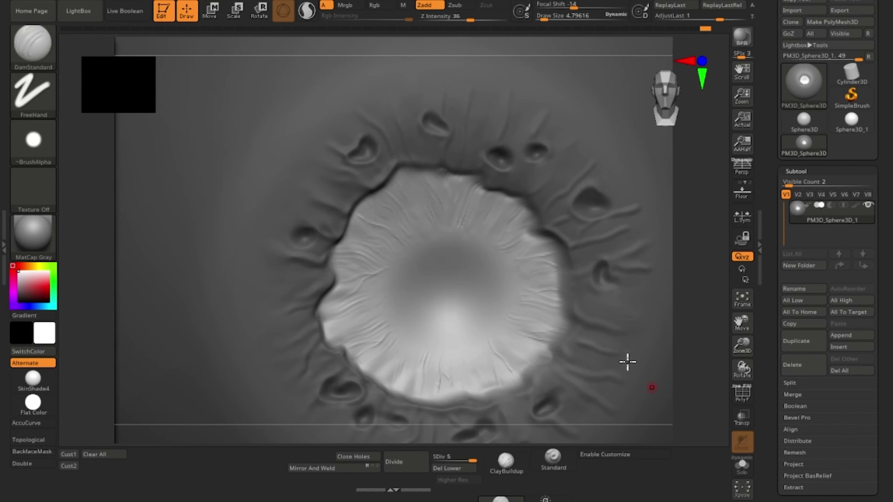
pyautogui.press('space')
pyautogui.moveTo(483, 229); pyautogui.dragTo(492, 227)
pyautogui.moveTo(467, 178)
pyautogui.mouseDown()
pyautogui.moveTo(401, 172)
pyautogui.moveTo(416, 168)
pyautogui.mouseUp()
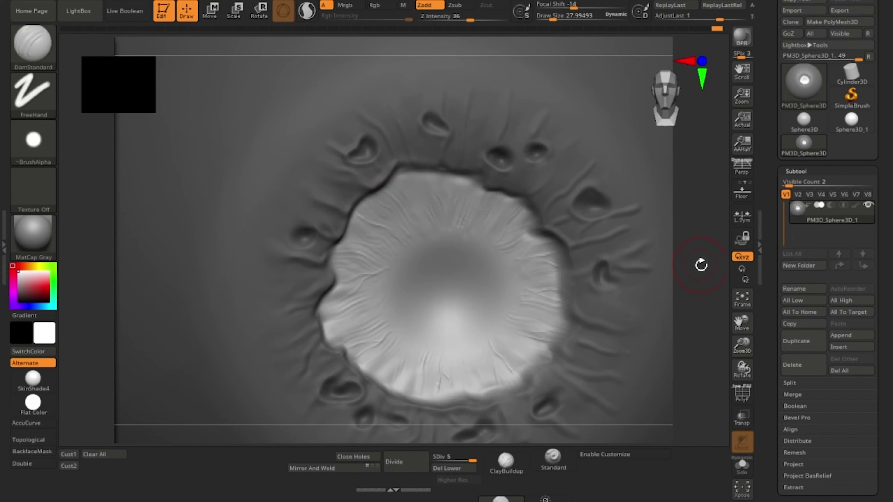
pyautogui.moveTo(702, 262); pyautogui.dragTo(616, 194)
pyautogui.keyDown('shift'); pyautogui.moveTo(487, 239); pyautogui.dragTo(492, 235); pyautogui.keyUp('shift')
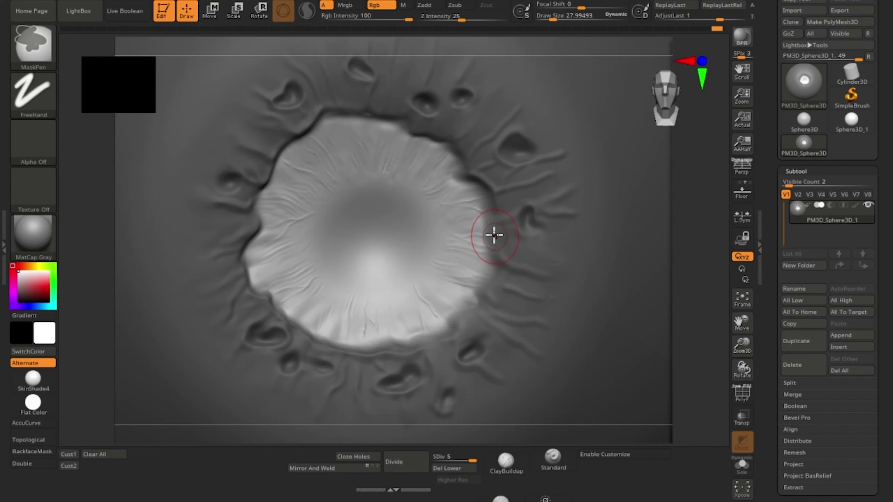
pyautogui.hotkey('ctrl', 'z')
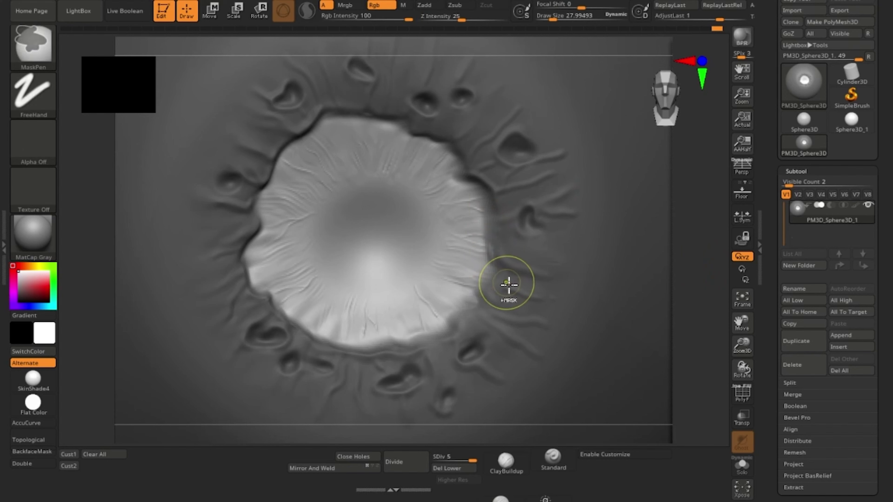
pyautogui.hotkey('ctrl', 'z')
# Clear the mask from the eyeball and check the whole sculpt from a distance.
pyautogui.keyDown('alt'); pyautogui.moveTo(717, 299); pyautogui.dragTo(628, 218); pyautogui.keyUp('alt')
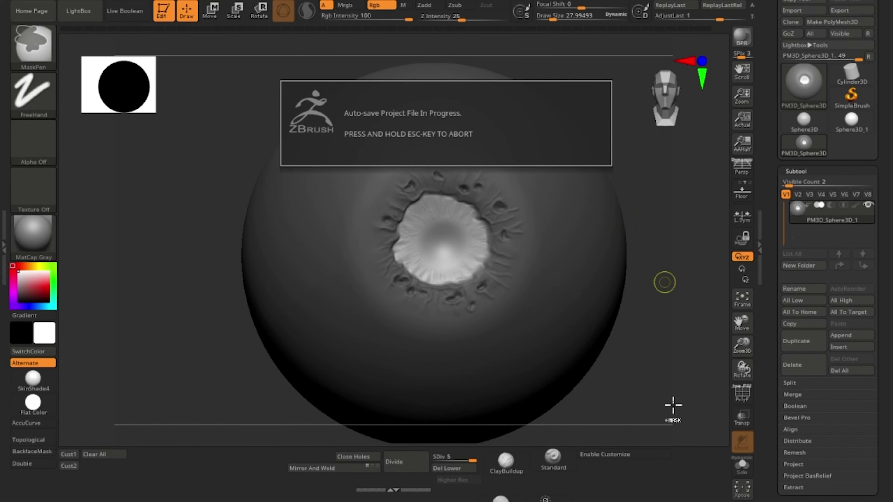
pyautogui.moveTo(673, 315); pyautogui.dragTo(534, 367)
pyautogui.moveTo(292, 323); pyautogui.dragTo(359, 379)
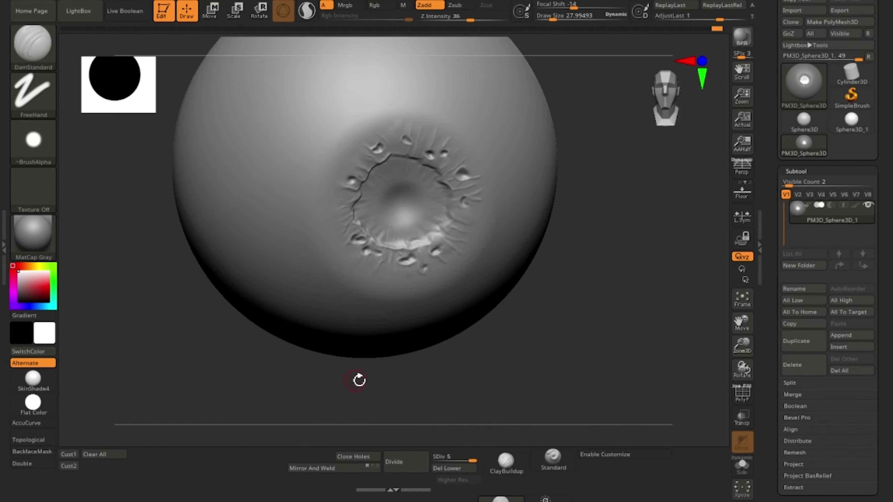
pyautogui.keyDown('alt'); pyautogui.moveTo(553, 394); pyautogui.dragTo(559, 283); pyautogui.keyUp('alt')
pyautogui.moveTo(573, 339); pyautogui.dragTo(570, 314)
pyautogui.moveTo(648, 117); pyautogui.dragTo(656, 120)
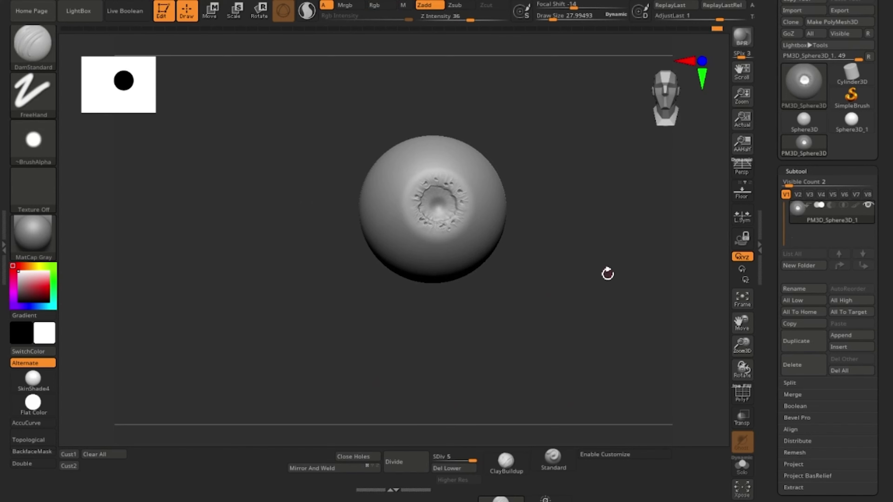
pyautogui.moveTo(607, 273)
pyautogui.keyDown('alt'); pyautogui.mouseDown()
pyautogui.moveTo(646, 438)
pyautogui.moveTo(670, 375)
pyautogui.mouseUp(); pyautogui.keyUp('alt')
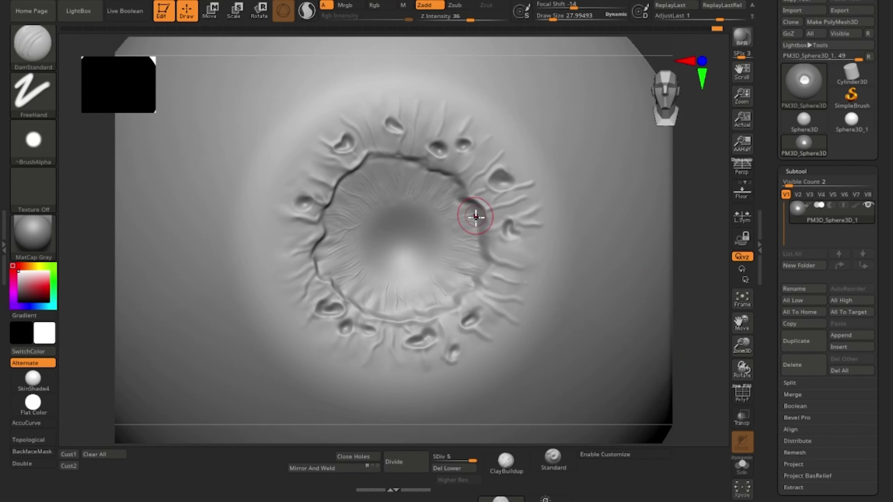
# Carve a groove along the wavy ring's inner edge in Zsub mode at Draw Size about 7, raised to about 16, and smooth it in places.
pyautogui.press('space')
pyautogui.moveTo(475, 217); pyautogui.dragTo(468, 217)
pyautogui.click(458, 6)
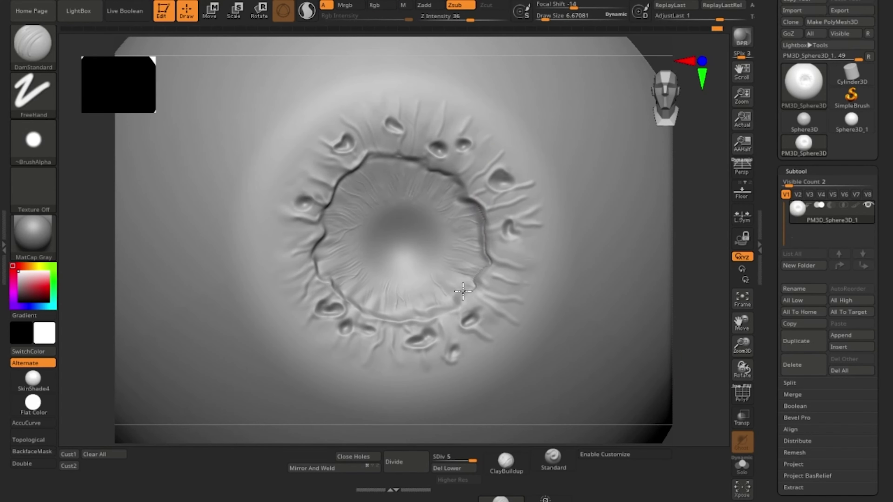
pyautogui.press('space')
pyautogui.moveTo(462, 257); pyautogui.dragTo(466, 257)
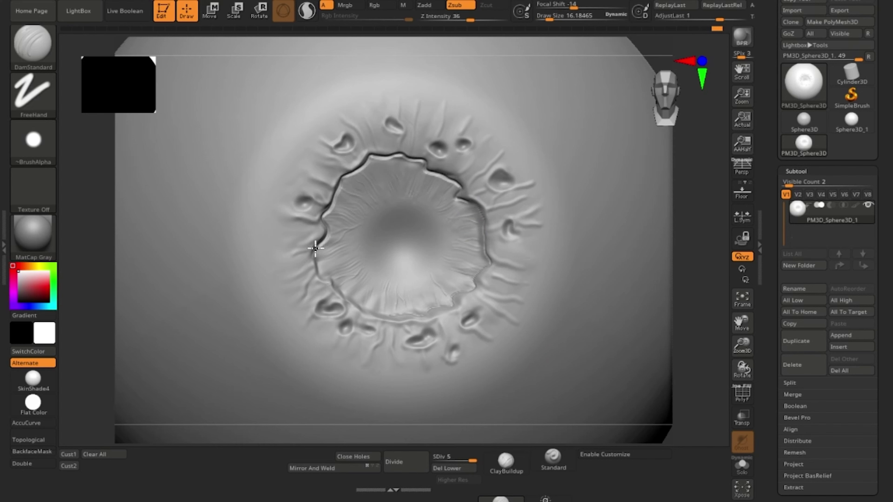
pyautogui.press('shift')
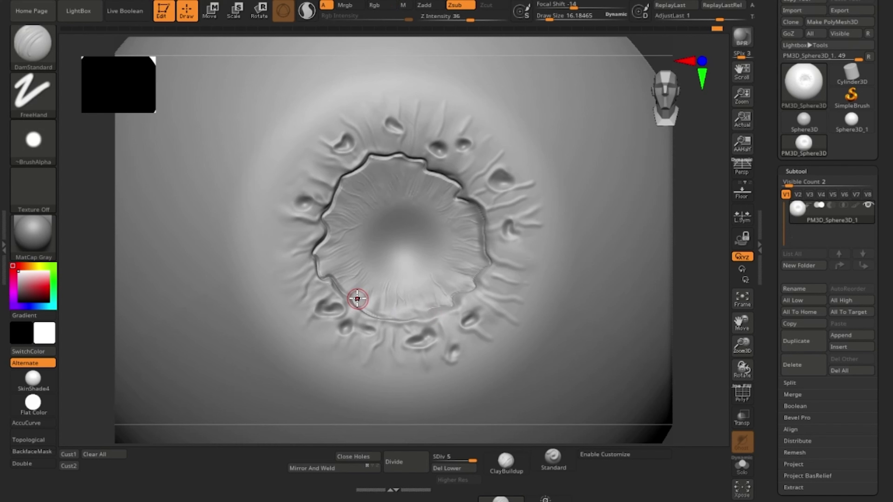
pyautogui.press('shift')
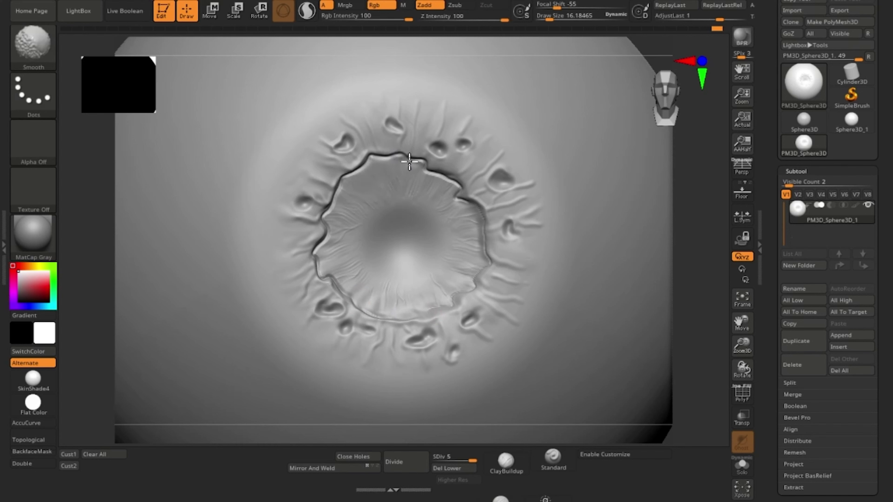
pyautogui.press('shift')
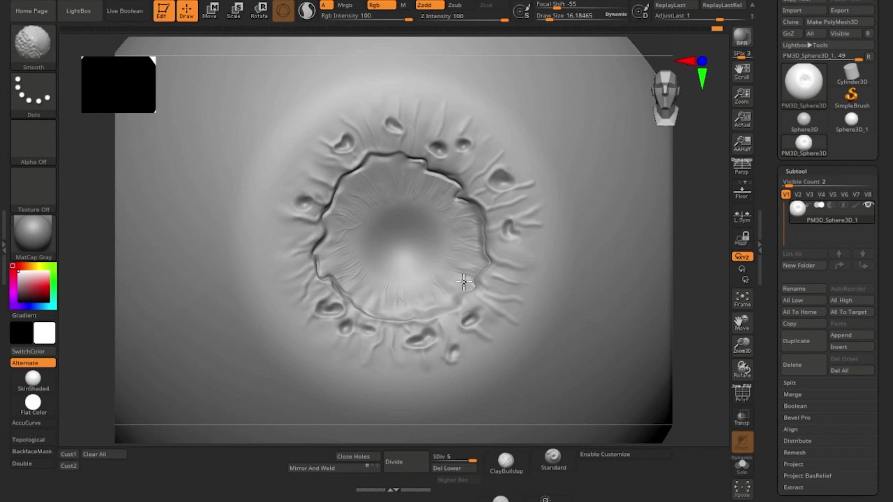
# Refine the groove at the wavy ring's lower-right edge with Draw Size about 4.
pyautogui.press('f')
pyautogui.moveTo(637, 189)
pyautogui.mouseDown()
pyautogui.moveTo(599, 248)
pyautogui.moveTo(664, 285)
pyautogui.moveTo(631, 365)
pyautogui.moveTo(628, 267)
pyautogui.moveTo(605, 215)
pyautogui.moveTo(594, 273)
pyautogui.moveTo(616, 279)
pyautogui.moveTo(640, 339)
pyautogui.moveTo(623, 263)
pyautogui.moveTo(654, 299)
pyautogui.mouseUp()
pyautogui.press('space')
pyautogui.moveTo(443, 279); pyautogui.dragTo(437, 280)
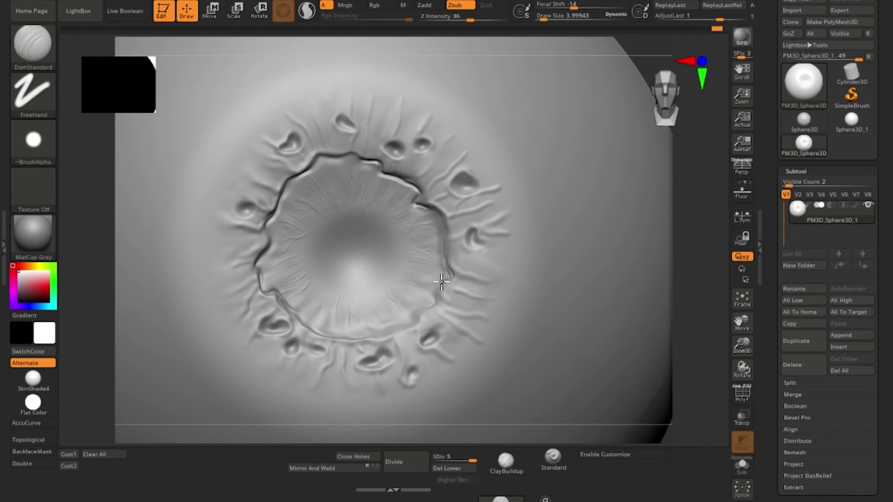
# Try subdividing the eyeball to level 6 and carving the ring's right edge, and undo both.
pyautogui.click(403, 465)
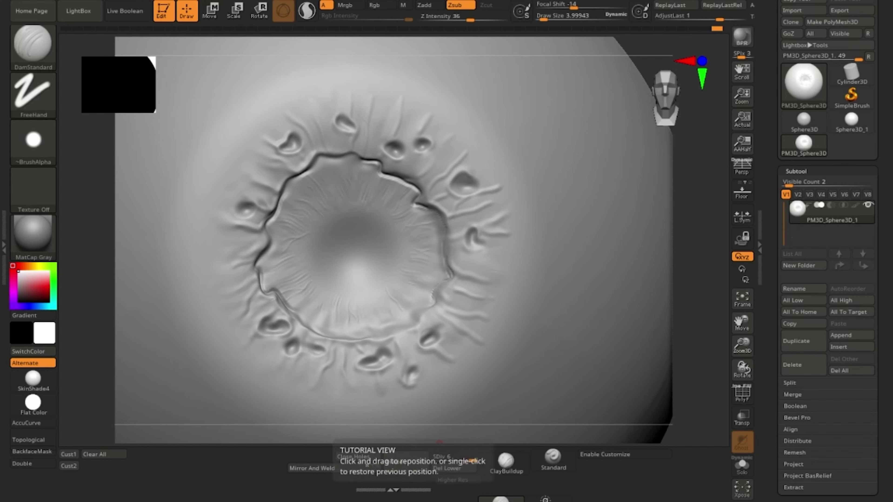
pyautogui.moveTo(442, 261); pyautogui.dragTo(453, 268)
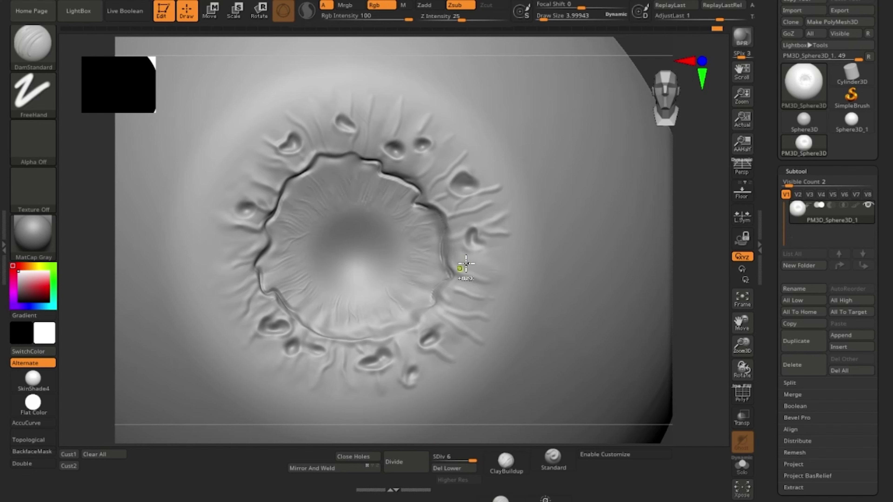
pyautogui.hotkey('ctrl', 'z')
pyautogui.hotkey('ctrl', 'z')
# Carve the groove along the wavy ring's right and lower edge in Zsub mode at Draw Size about 10.
pyautogui.moveTo(543, 20); pyautogui.dragTo(547, 20)
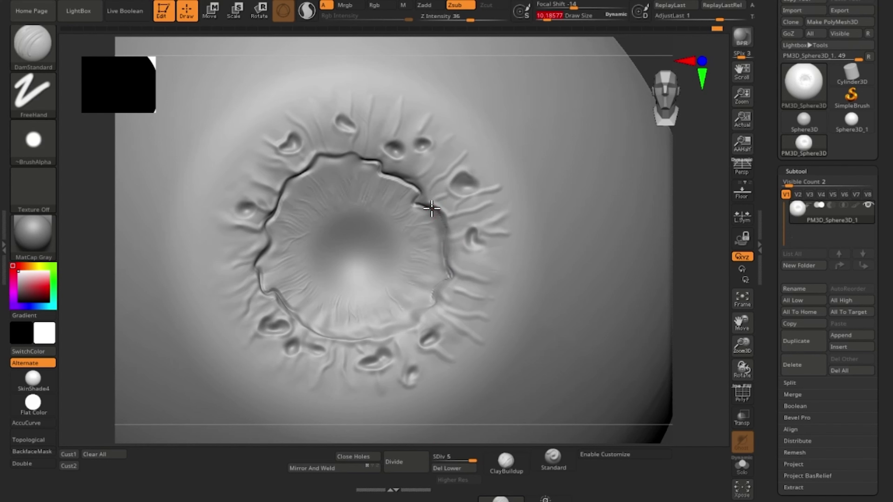
pyautogui.moveTo(432, 208); pyautogui.dragTo(444, 228)
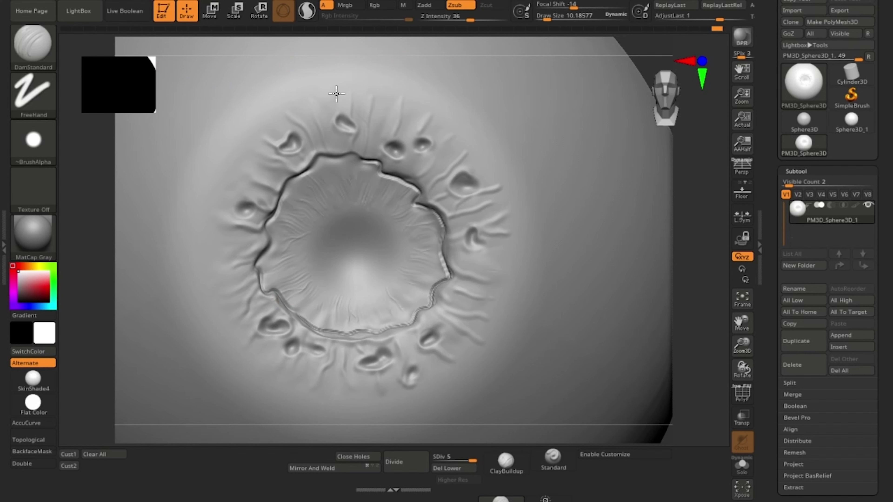
# Raise fine radial ridges in Zadd mode between the pits above and on the left of the wavy ring, and smooth their ends.
pyautogui.press('alt')
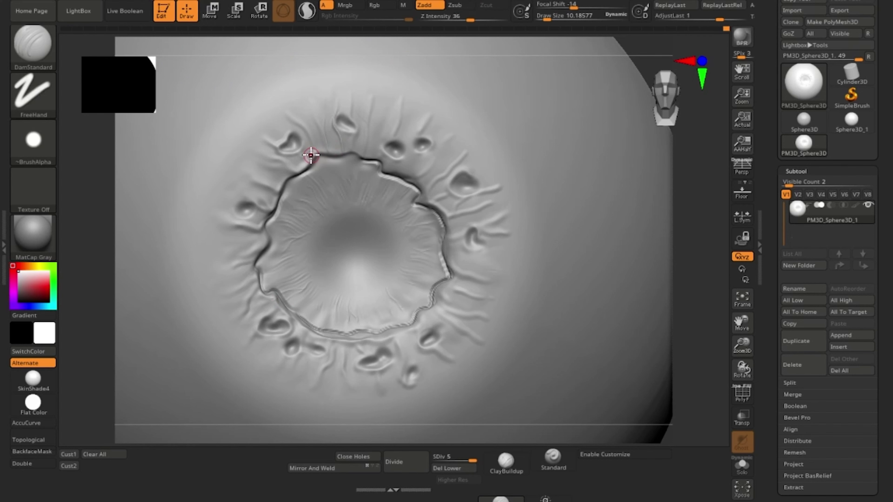
pyautogui.press('shift')
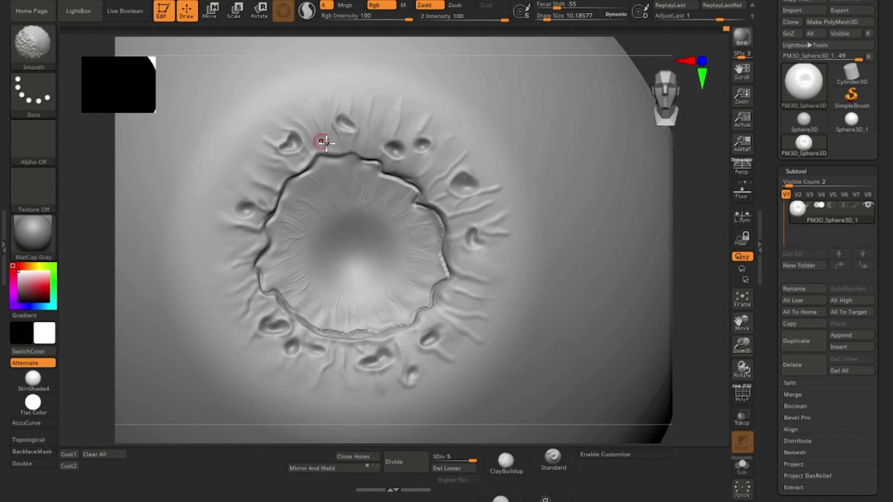
pyautogui.press('shift')
pyautogui.moveTo(286, 155); pyautogui.dragTo(245, 154)
pyautogui.press('shift')
pyautogui.press('shift')
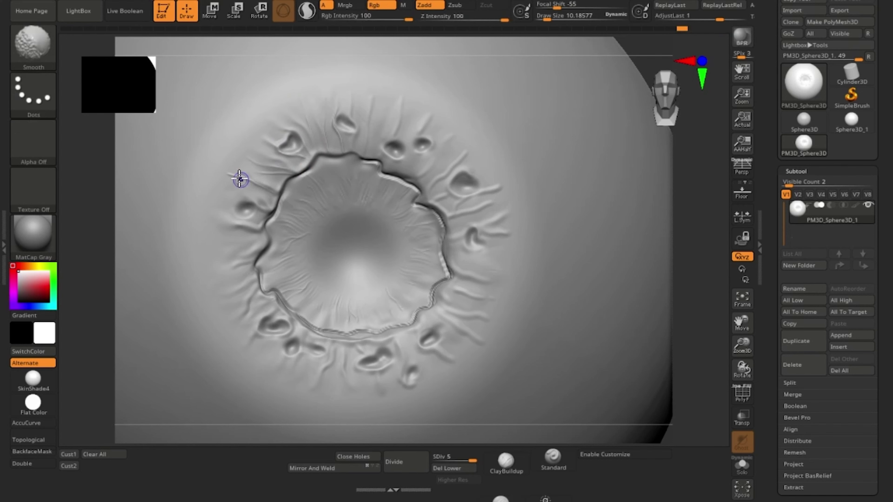
pyautogui.press('shift')
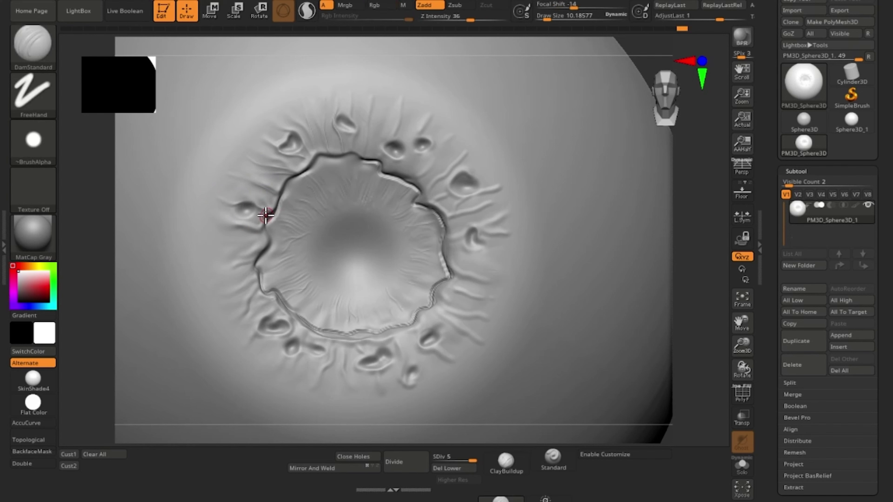
pyautogui.press('shift')
pyautogui.keyDown('shift'); pyautogui.moveTo(233, 218); pyautogui.dragTo(258, 215); pyautogui.keyUp('shift')
pyautogui.press('shift')
pyautogui.press('shift')
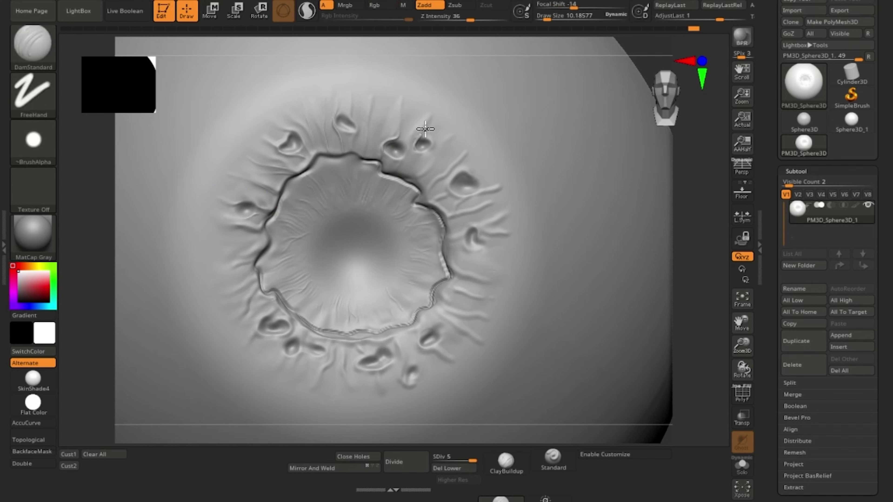
# Add and soften fine radial ridges around the pits at the wavy ring's upper right.
pyautogui.press('shift')
pyautogui.press('shift')
pyautogui.press('shift')
pyautogui.press('shift')
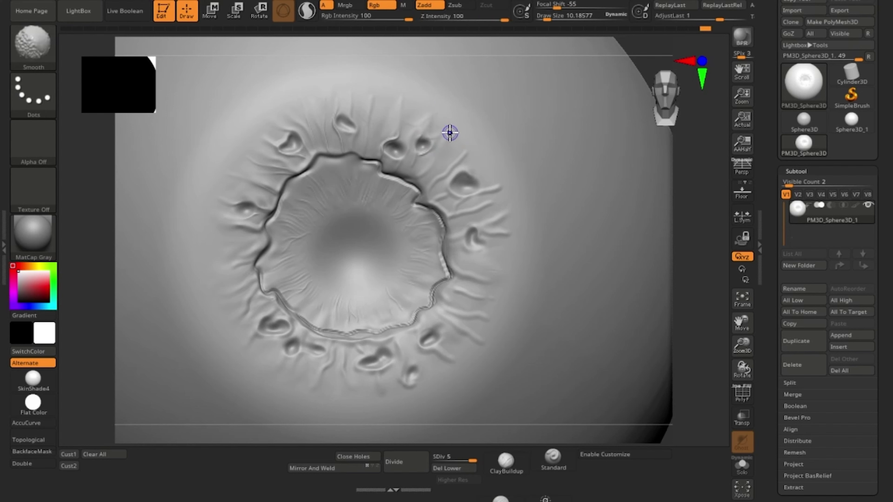
pyautogui.press('shift')
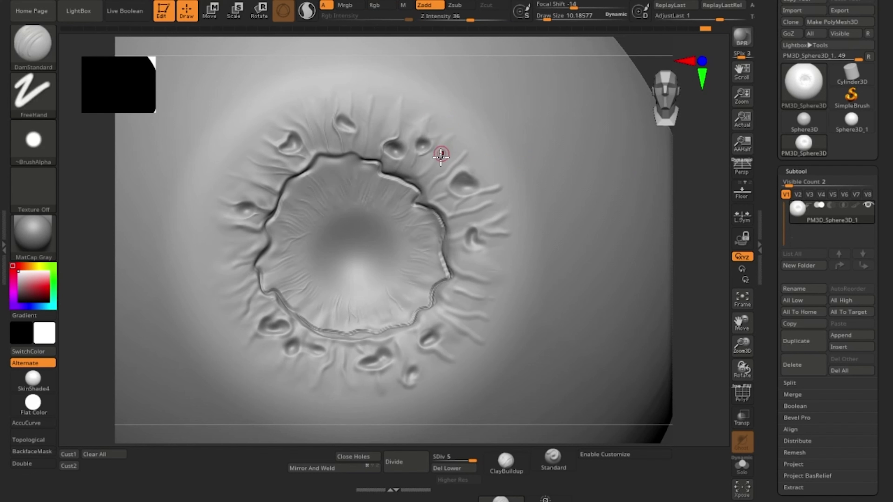
pyautogui.press('shift')
pyautogui.press('shift')
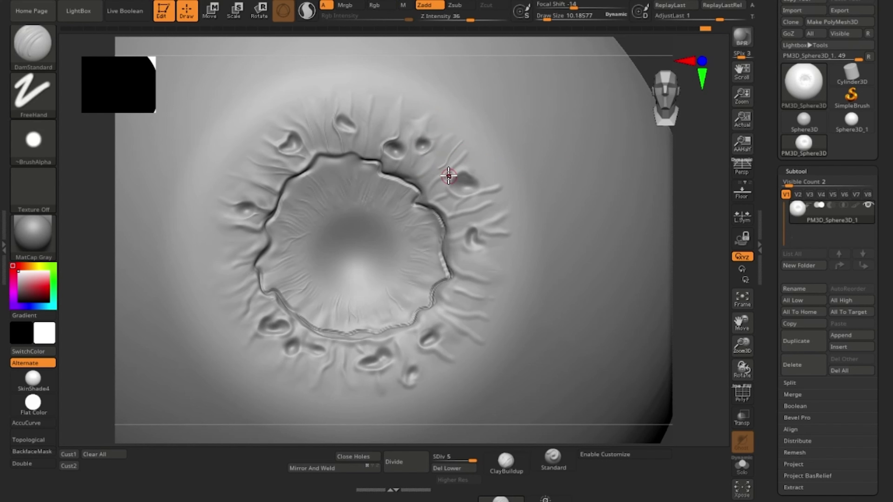
pyautogui.press('shift')
pyautogui.press('shift')
# Check the whole eyeball, then refine and smooth the radial ridges at the ring's upper left.
pyautogui.keyDown('ctrl'); pyautogui.moveTo(637, 275); pyautogui.dragTo(614, 236, button='right'); pyautogui.keyUp('ctrl')
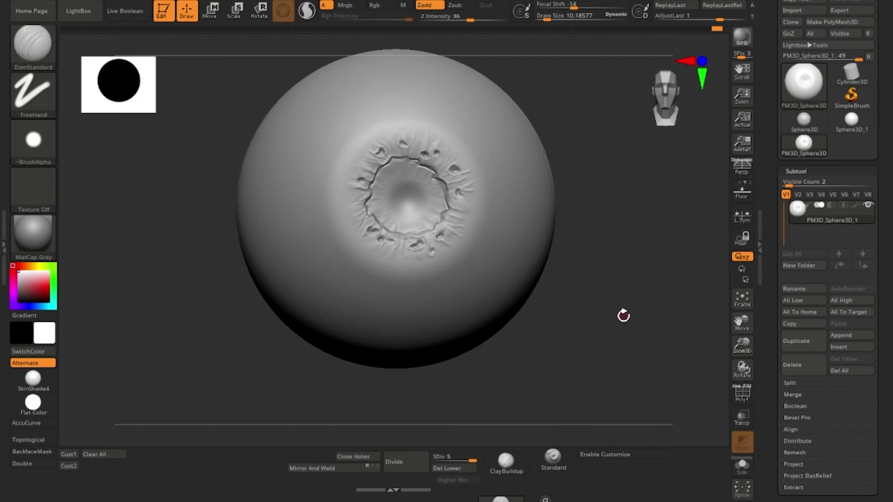
pyautogui.keyDown('ctrl'); pyautogui.moveTo(539, 308); pyautogui.dragTo(591, 403, button='right'); pyautogui.keyUp('ctrl')
pyautogui.keyDown('shift'); pyautogui.moveTo(408, 125); pyautogui.dragTo(411, 106); pyautogui.keyUp('shift')
pyautogui.keyDown('alt'); pyautogui.moveTo(672, 272); pyautogui.dragTo(746, 263, button='right'); pyautogui.keyUp('alt')
pyautogui.keyDown('alt'); pyautogui.moveTo(721, 234); pyautogui.dragTo(700, 235, button='right'); pyautogui.keyUp('alt')
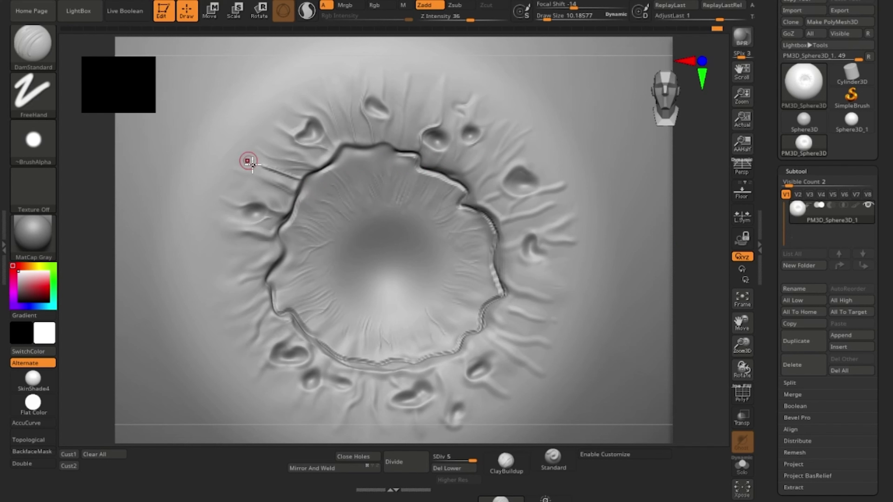
pyautogui.press('shift')
pyautogui.press('shift')
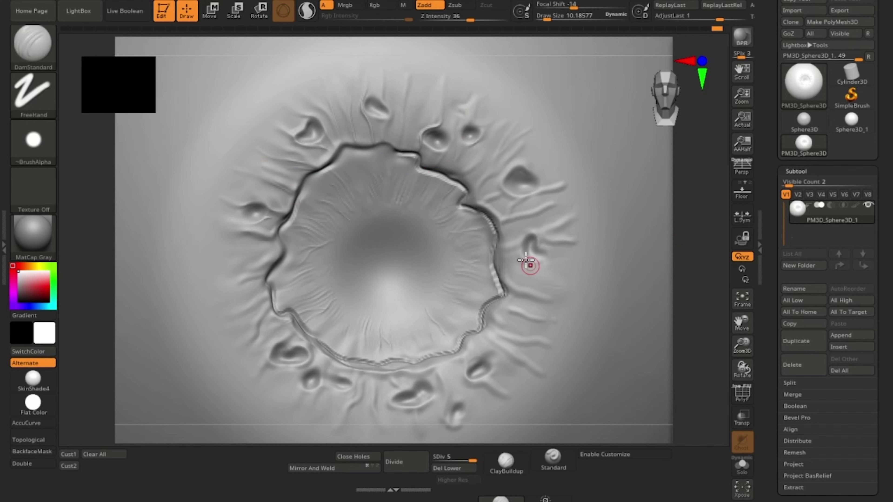
# Raise more radial ridges outside the ring's right and lower-right edge, and smooth them into the surface.
pyautogui.press('shift')
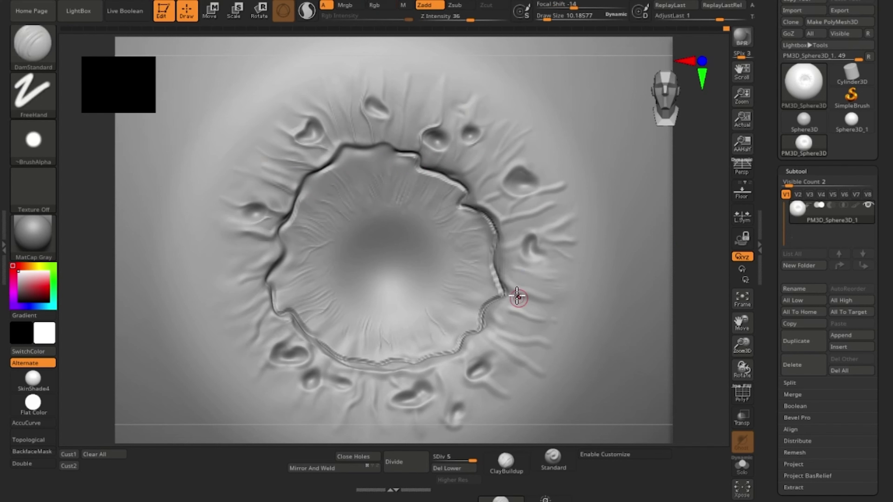
pyautogui.press('shift')
pyautogui.press('shift')
pyautogui.press('shift')
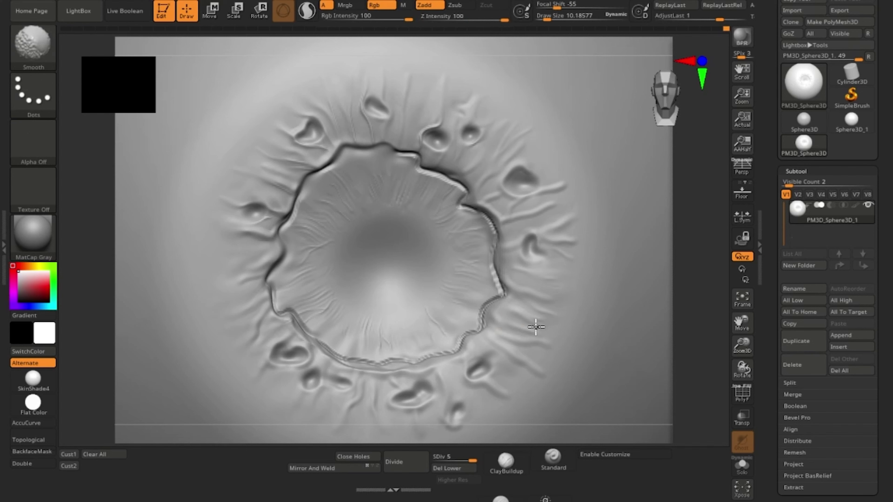
pyautogui.press('shift')
pyautogui.press('shift')
pyautogui.press('shift')
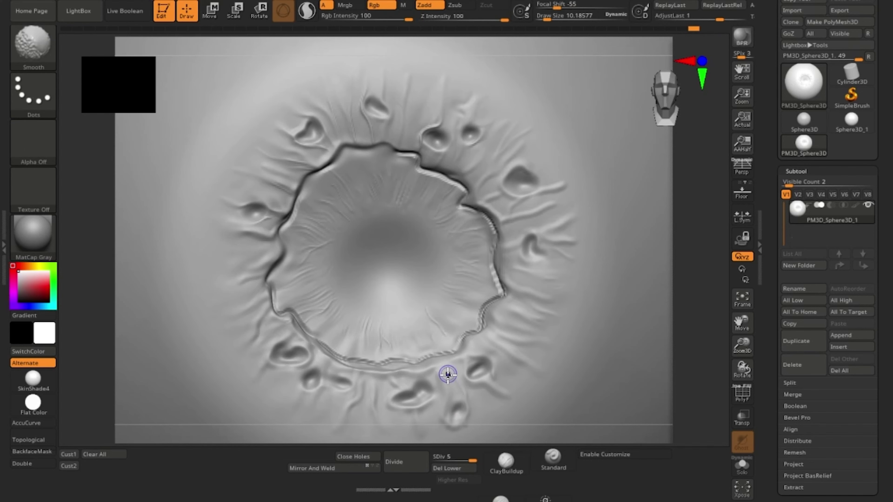
# Add radial ridges below the wavy ring and smooth the jagged groove along its right and lower edge.
pyautogui.press('shift')
pyautogui.press('shift')
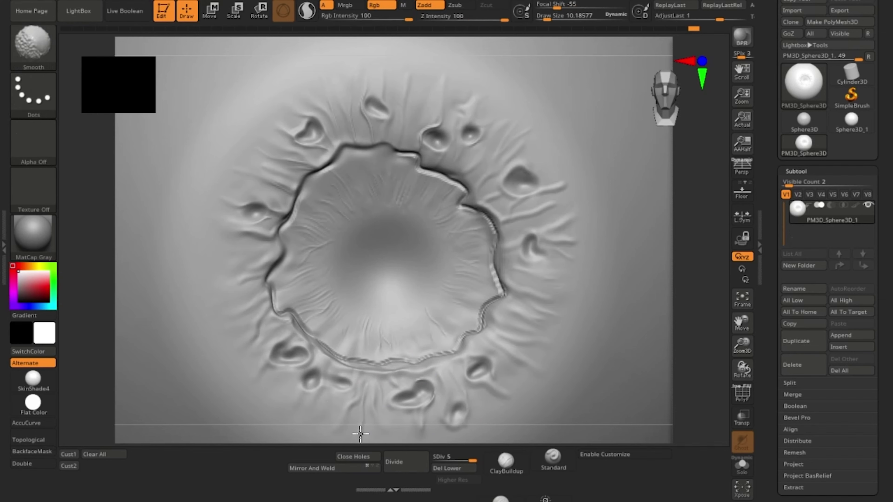
pyautogui.press('shift')
pyautogui.press('shift')
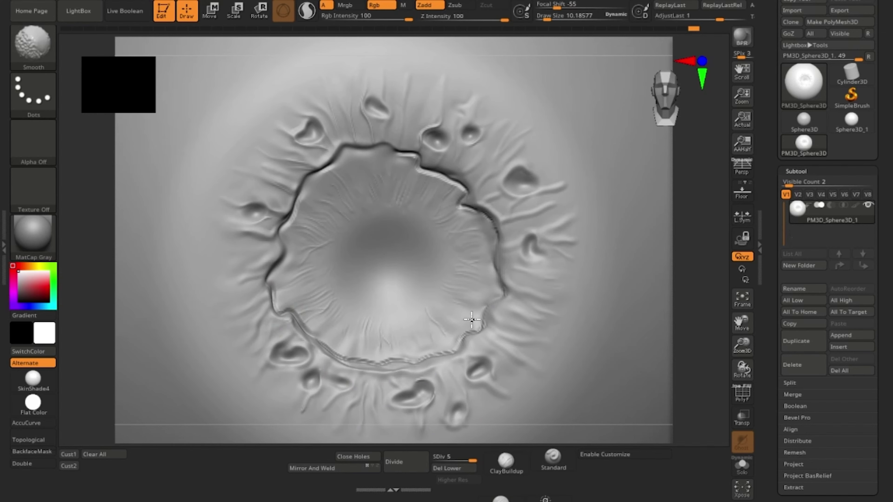
pyautogui.press('shift')
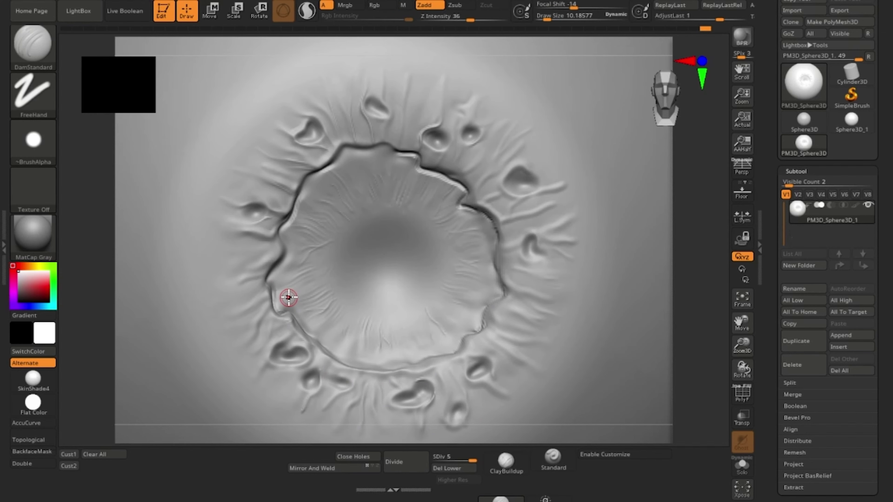
# Sink a round pupil recess into the centre of the iris.
pyautogui.moveTo(699, 218)
pyautogui.mouseDown()
pyautogui.moveTo(589, 349)
pyautogui.moveTo(488, 295)
pyautogui.moveTo(421, 304)
pyautogui.mouseUp()
pyautogui.moveTo(703, 352)
pyautogui.mouseDown()
pyautogui.moveTo(720, 301)
pyautogui.moveTo(681, 304)
pyautogui.moveTo(680, 112)
pyautogui.mouseUp()
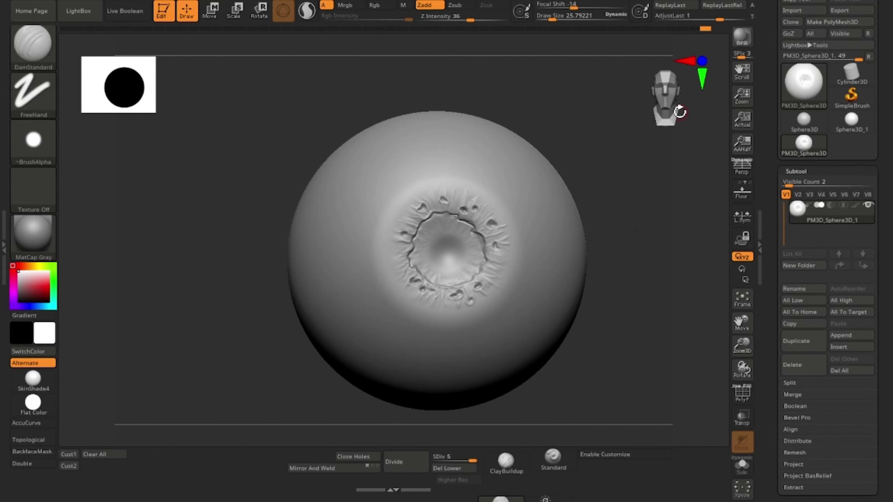
pyautogui.keyDown('alt'); pyautogui.moveTo(700, 351); pyautogui.dragTo(699, 384); pyautogui.keyUp('alt')
pyautogui.press('space')
pyautogui.moveTo(371, 246); pyautogui.dragTo(390, 274)
pyautogui.click(33, 94)
pyautogui.click(120, 97)
pyautogui.moveTo(698, 330)
pyautogui.keyDown('alt'); pyautogui.mouseDown()
pyautogui.moveTo(689, 359)
pyautogui.moveTo(698, 416)
pyautogui.mouseUp(); pyautogui.keyUp('alt')
# Set up the DamStandard brush with the Dots stroke, Alpha 61, Z Intensity 16 and Draw Size about 12.
pyautogui.click(38, 106)
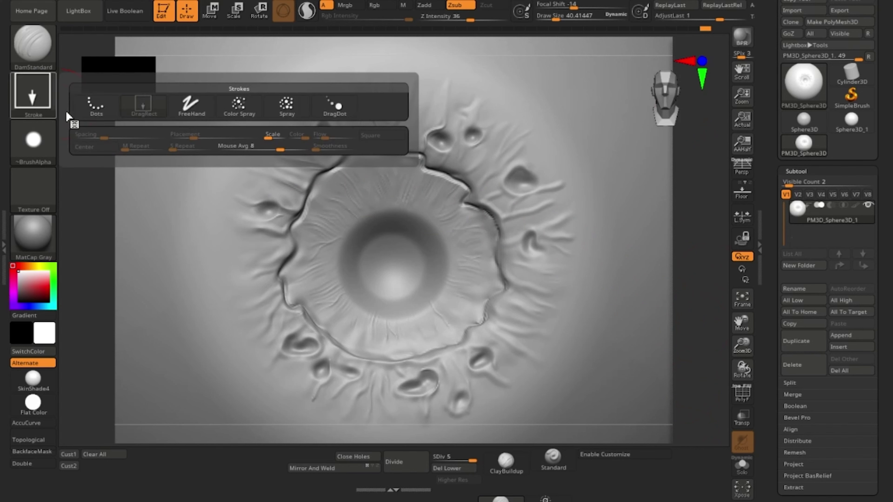
pyautogui.click(95, 105)
pyautogui.click(33, 141)
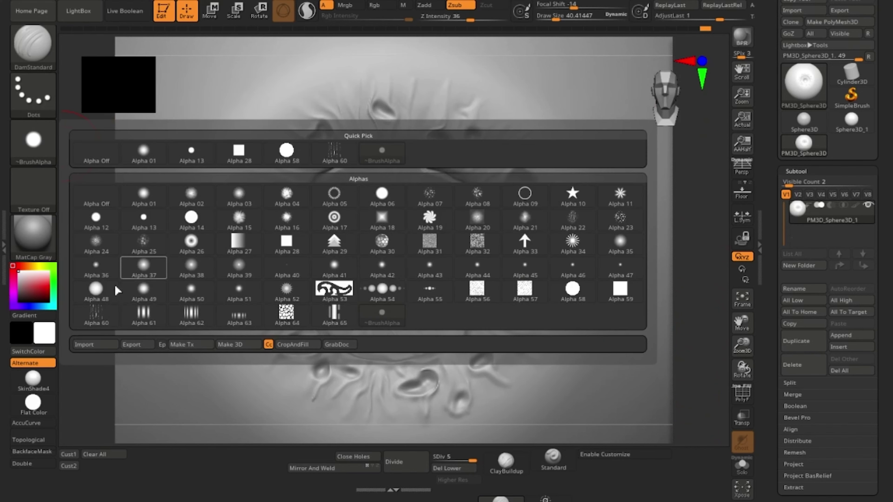
pyautogui.click(140, 313)
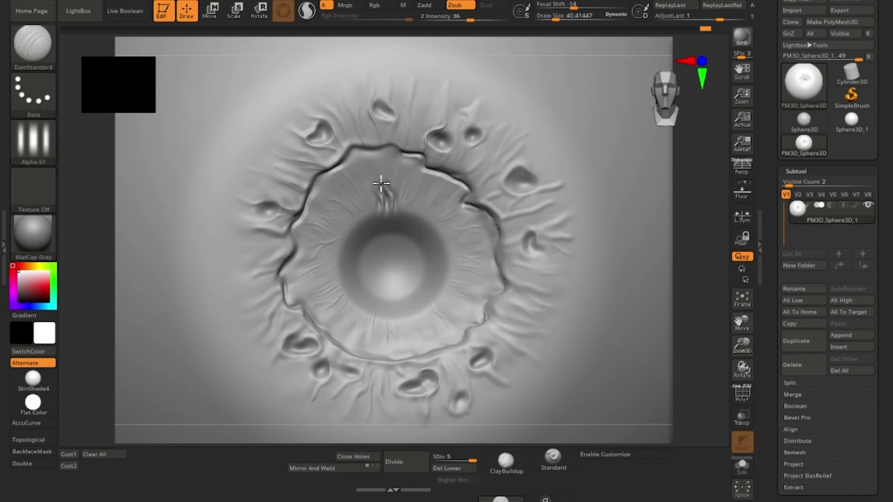
pyautogui.moveTo(469, 20)
pyautogui.mouseDown()
pyautogui.moveTo(492, 20)
pyautogui.moveTo(453, 20)
pyautogui.mouseUp()
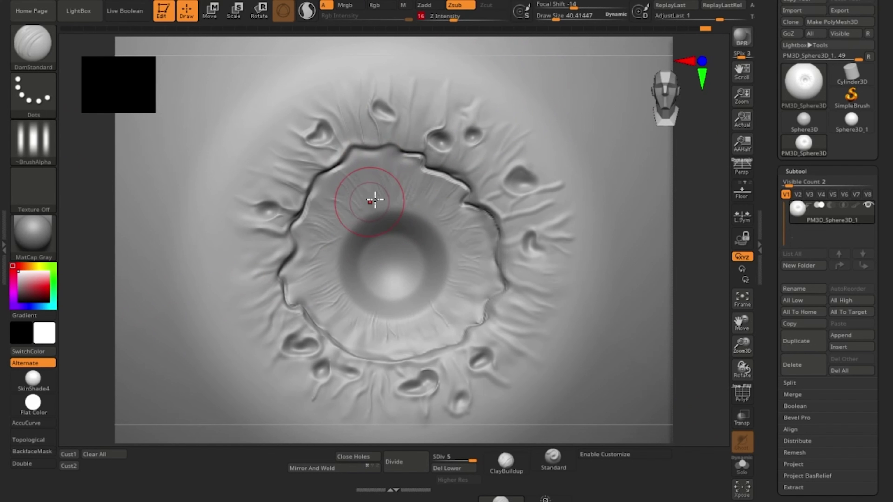
pyautogui.moveTo(556, 19); pyautogui.dragTo(547, 19)
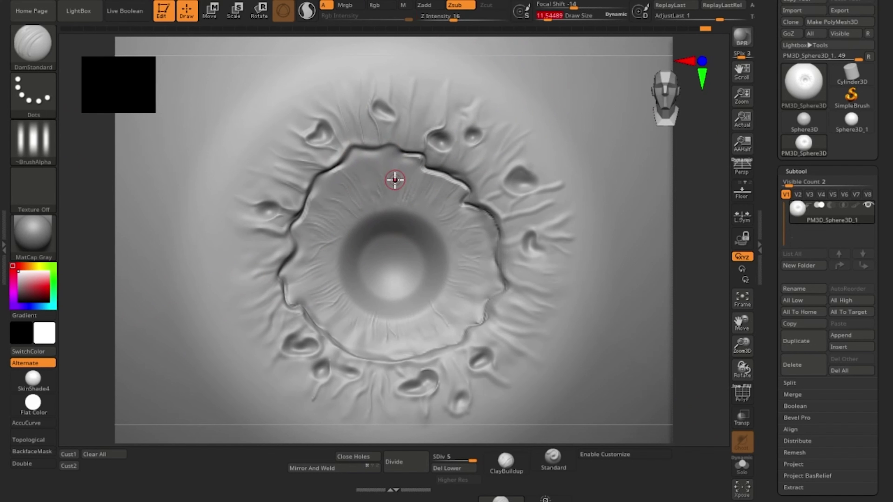
# Carve dense radial fibres all around the inner iris between the pupil and the wavy ring at Draw Size about 28.
pyautogui.press('space')
pyautogui.moveTo(387, 198)
pyautogui.mouseDown()
pyautogui.moveTo(343, 198)
pyautogui.moveTo(345, 259)
pyautogui.moveTo(298, 276)
pyautogui.mouseUp()
pyautogui.moveTo(351, 295); pyautogui.dragTo(316, 316)
pyautogui.moveTo(365, 316); pyautogui.dragTo(358, 343)
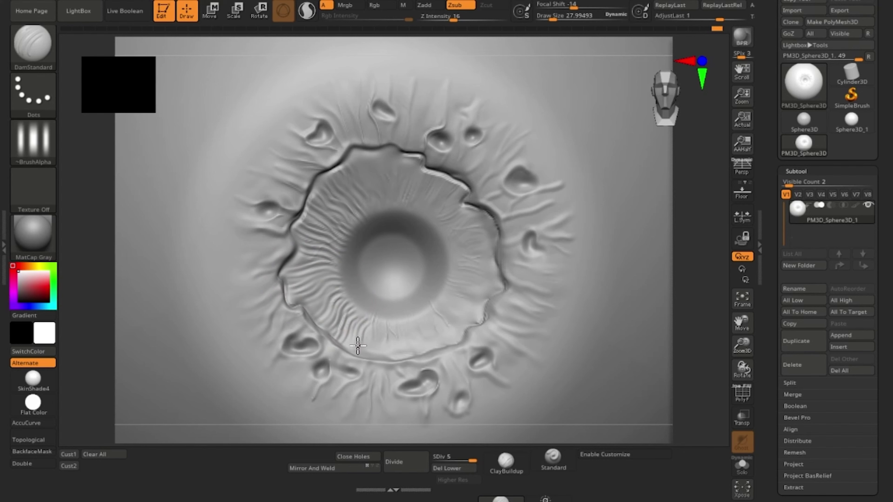
pyautogui.moveTo(404, 320); pyautogui.dragTo(418, 346)
pyautogui.moveTo(381, 200); pyautogui.dragTo(358, 158)
pyautogui.moveTo(397, 197)
pyautogui.mouseDown()
pyautogui.moveTo(408, 162)
pyautogui.moveTo(469, 229)
pyautogui.moveTo(398, 299)
pyautogui.moveTo(462, 279)
pyautogui.moveTo(415, 391)
pyautogui.mouseUp()
# Sculpt striped radial fibres in Zadd mode across the outer iris above and on the left of the wavy ring, softening them.
pyautogui.moveTo(414, 391)
pyautogui.keyDown('alt'); pyautogui.mouseDown(button='right')
pyautogui.moveTo(466, 39)
pyautogui.moveTo(471, 73)
pyautogui.mouseUp(button='right'); pyautogui.keyUp('alt')
pyautogui.moveTo(430, 72); pyautogui.dragTo(412, 146)
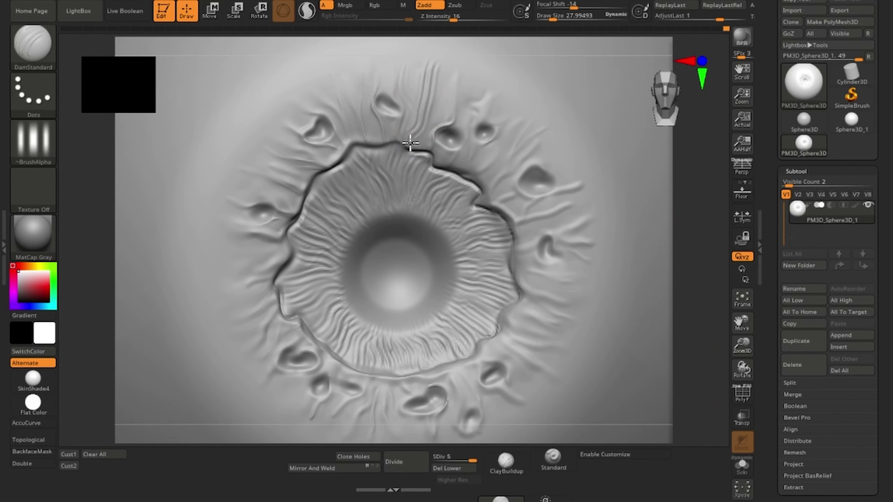
pyautogui.moveTo(351, 67); pyautogui.dragTo(290, 178)
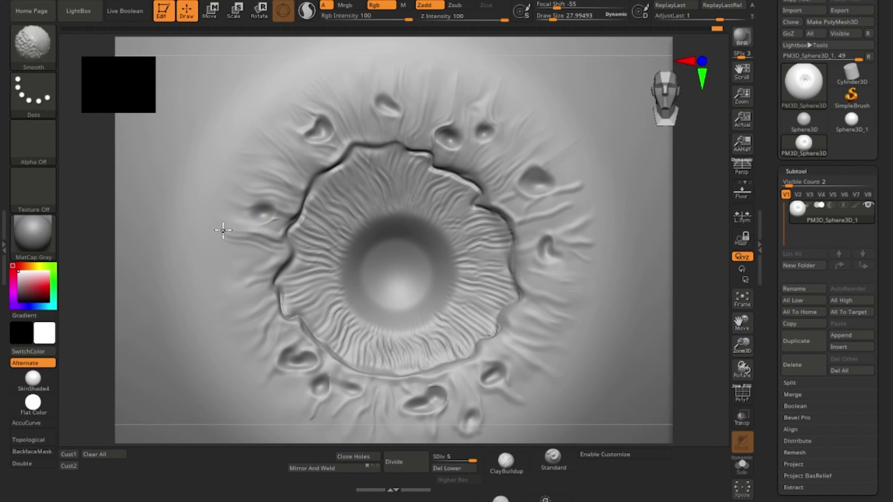
pyautogui.moveTo(301, 326); pyautogui.dragTo(259, 371)
# Extend the striped fibres over the outer iris on the right and below the wavy ring, smoothing their outer ends.
pyautogui.moveTo(523, 212)
pyautogui.mouseDown()
pyautogui.moveTo(588, 193)
pyautogui.moveTo(524, 233)
pyautogui.mouseUp()
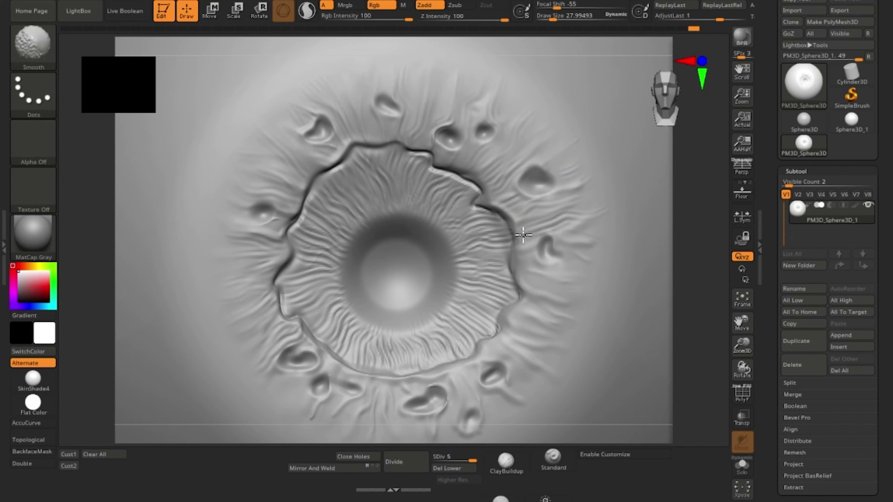
pyautogui.moveTo(524, 293); pyautogui.dragTo(583, 315)
pyautogui.moveTo(504, 340); pyautogui.dragTo(559, 379)
pyautogui.keyDown('alt'); pyautogui.moveTo(679, 359); pyautogui.dragTo(689, 283); pyautogui.keyUp('alt')
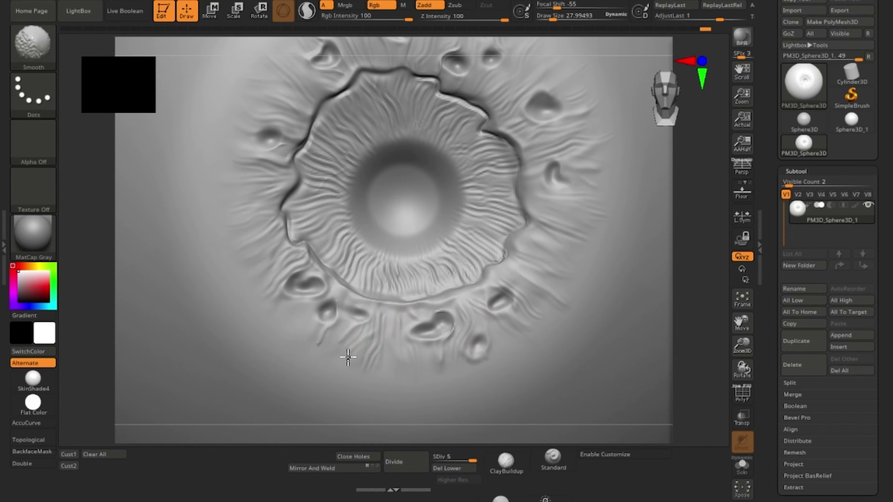
pyautogui.keyDown('shift'); pyautogui.moveTo(347, 357); pyautogui.dragTo(321, 346); pyautogui.keyUp('shift')
# Reshape the wavy ring's top, left and bottom edges inward with the Move brush at Draw Size about 35.
pyautogui.keyDown('alt'); pyautogui.moveTo(687, 337); pyautogui.dragTo(686, 281); pyautogui.keyUp('alt')
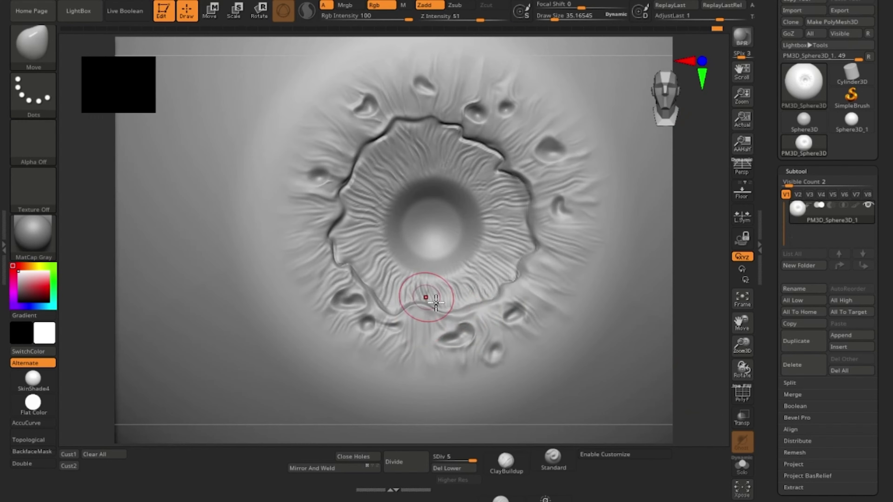
pyautogui.moveTo(416, 119); pyautogui.dragTo(414, 122)
pyautogui.moveTo(351, 174); pyautogui.dragTo(356, 176)
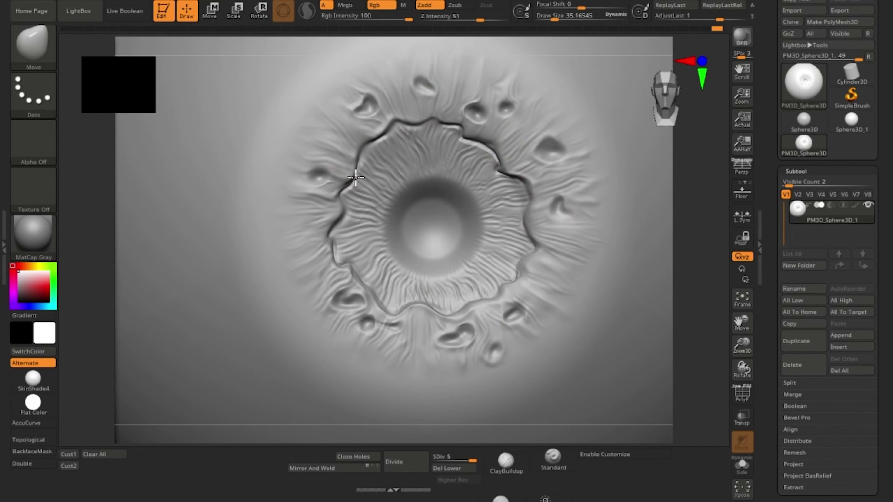
# Carve fine radial fibres around the outer edge of the iris with DamStandard in Zsub mode at Draw Size about 26.
pyautogui.moveTo(685, 337)
pyautogui.keyDown('alt'); pyautogui.mouseDown()
pyautogui.moveTo(622, 255)
pyautogui.moveTo(649, 343)
pyautogui.mouseUp(); pyautogui.keyUp('alt')
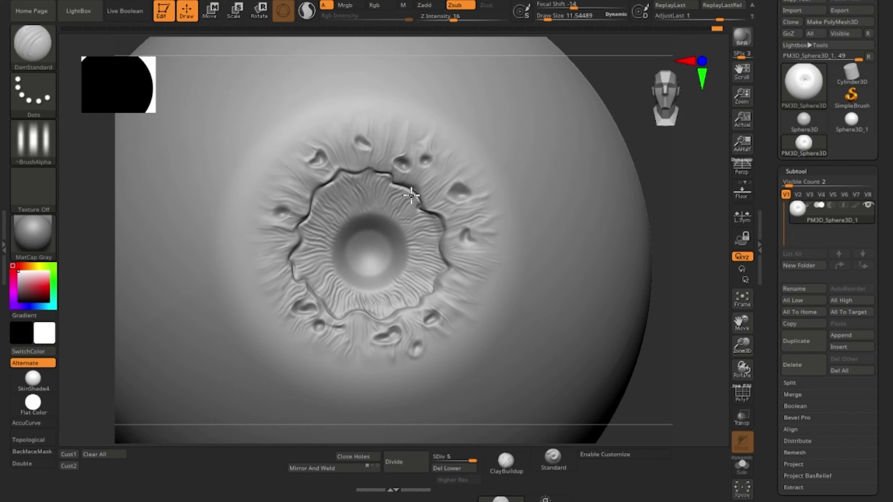
pyautogui.press(']')
pyautogui.moveTo(257, 197); pyautogui.dragTo(247, 270)
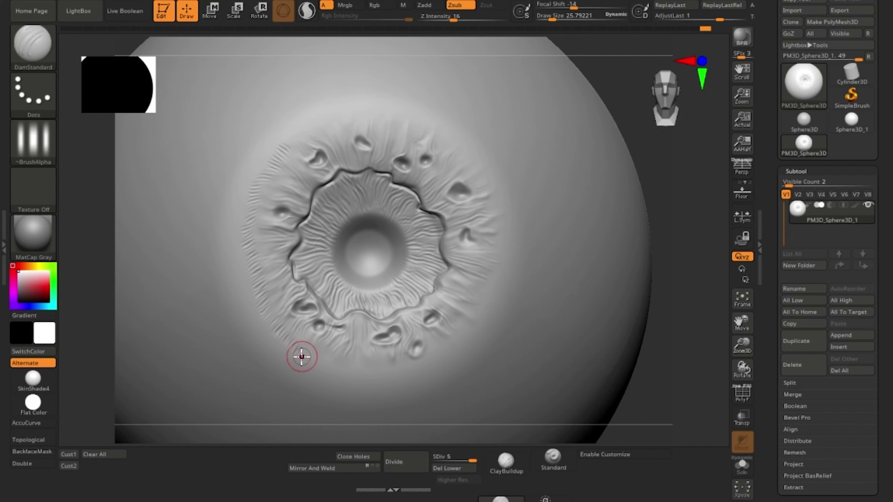
pyautogui.moveTo(348, 349); pyautogui.dragTo(351, 339)
pyautogui.moveTo(357, 377); pyautogui.dragTo(365, 341)
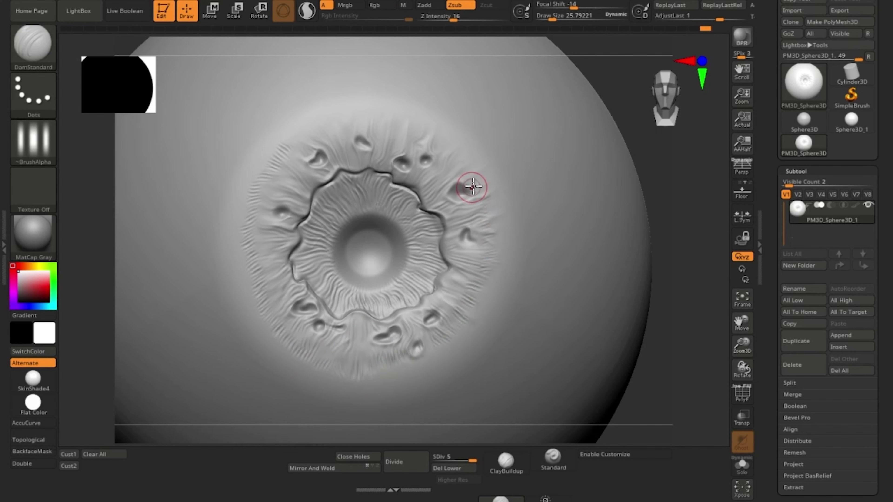
pyautogui.moveTo(328, 138); pyautogui.dragTo(346, 110)
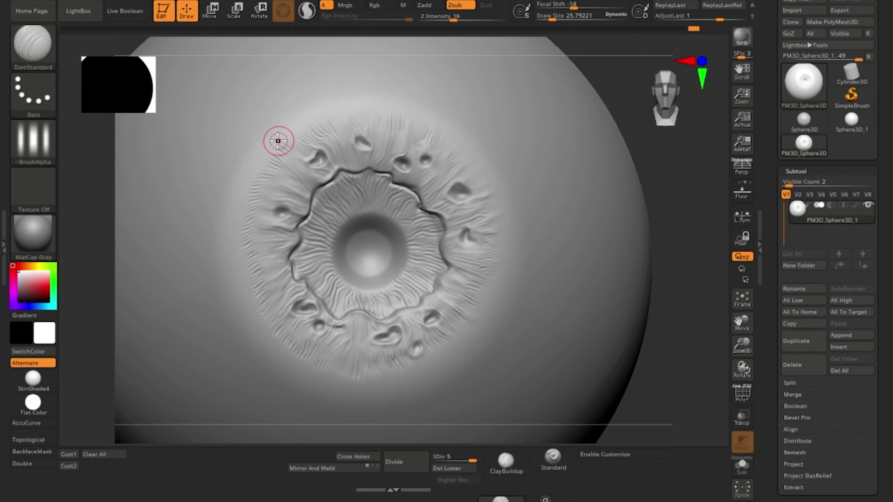
# Raise rims around the pits outside the wavy ring with the Standard brush in Zadd mode at Z Intensity 60.
pyautogui.press('1')
pyautogui.press('2')
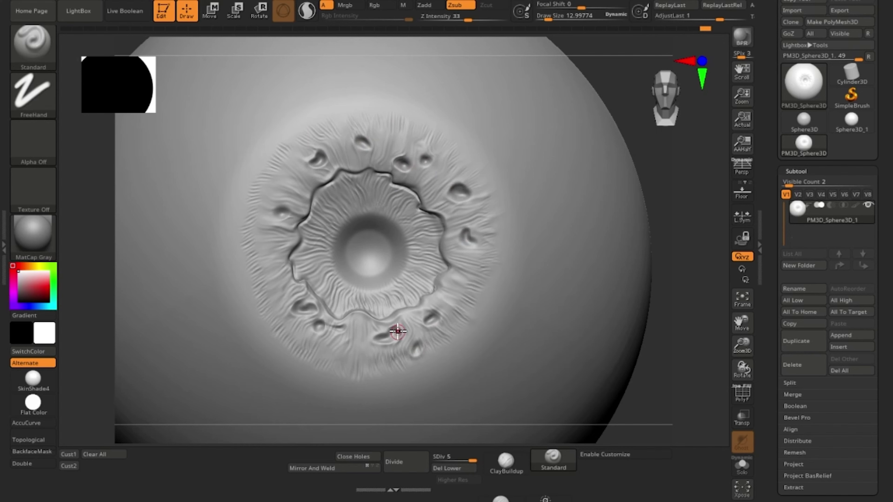
pyautogui.click(430, 10)
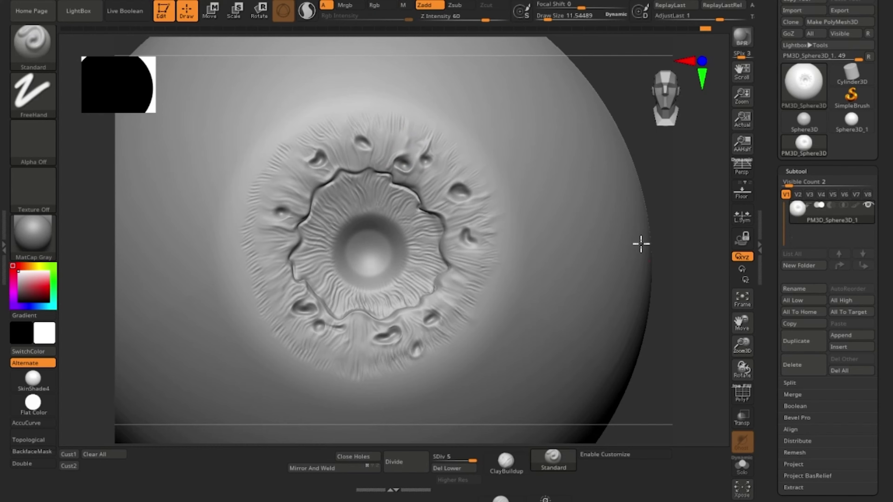
pyautogui.moveTo(695, 324)
pyautogui.keyDown('alt'); pyautogui.mouseDown()
pyautogui.moveTo(589, 238)
pyautogui.moveTo(584, 338)
pyautogui.mouseUp(); pyautogui.keyUp('alt')
pyautogui.moveTo(393, 157); pyautogui.dragTo(421, 166)
pyautogui.moveTo(413, 214); pyautogui.dragTo(412, 261)
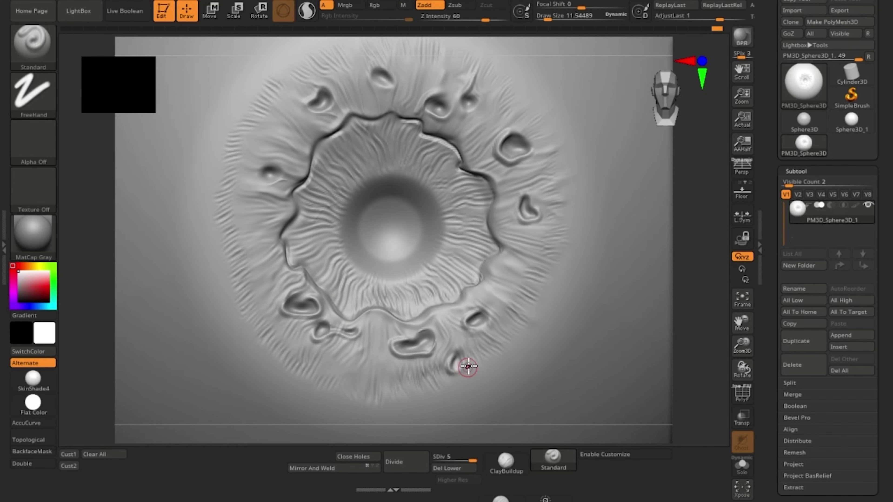
# Try texturing the inner iris in Zsub mode with the Dots stroke and Alpha 60 at Draw Size about 46.
pyautogui.moveTo(722, 295)
pyautogui.keyDown('alt'); pyautogui.mouseDown()
pyautogui.moveTo(620, 367)
pyautogui.moveTo(611, 415)
pyautogui.mouseUp(); pyautogui.keyUp('alt')
pyautogui.click(460, 5)
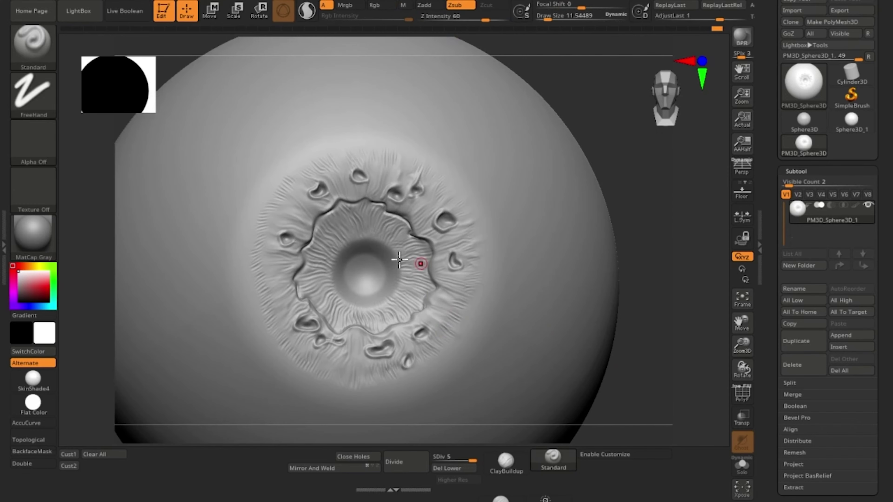
pyautogui.click(34, 95)
pyautogui.click(96, 106)
pyautogui.click(34, 141)
pyautogui.click(383, 153)
pyautogui.press('space')
pyautogui.moveTo(357, 243); pyautogui.dragTo(366, 242)
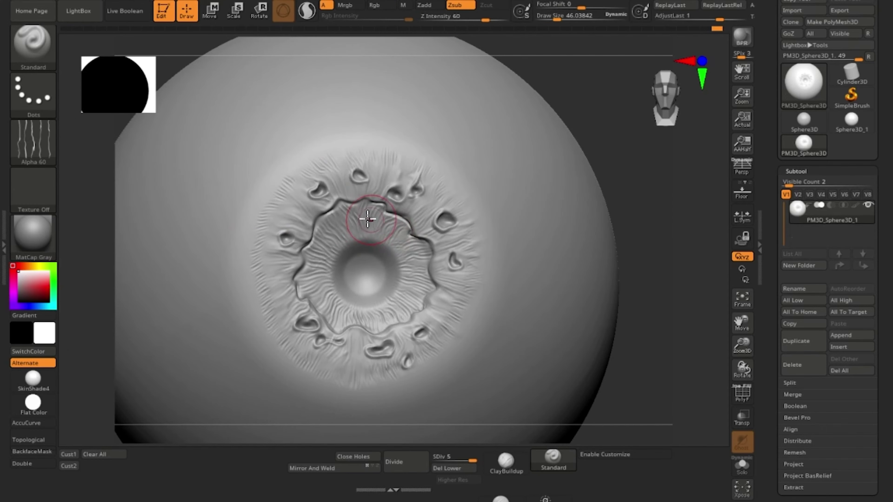
pyautogui.hotkey('ctrl', 'z')
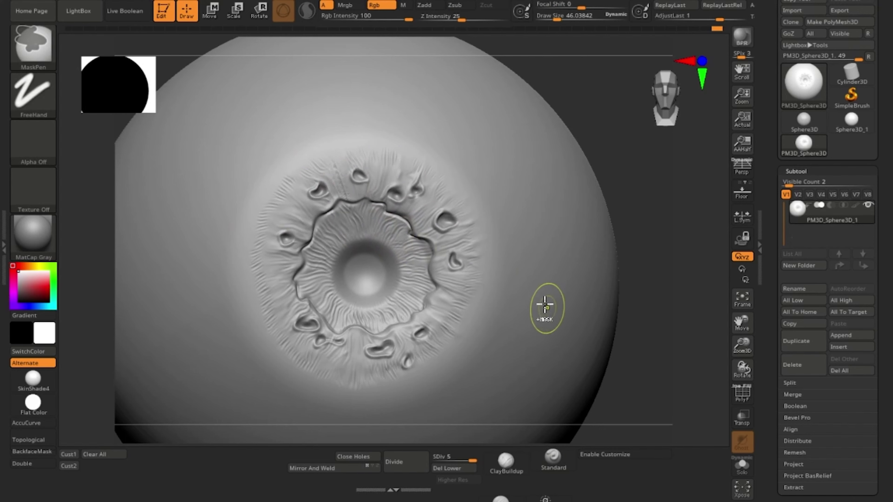
# Carve faint texture into the outer iris with a striped alpha in Zsub mode at Z Intensity 19 and Draw Size about 46.
pyautogui.press('f')
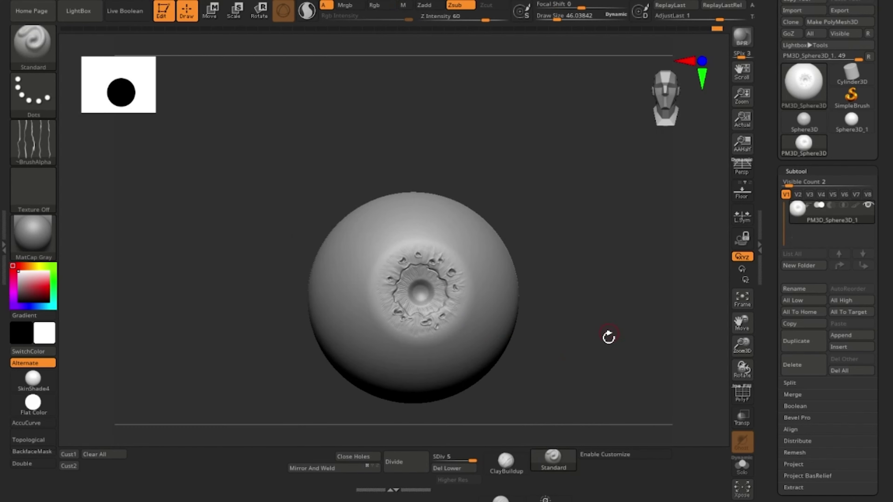
pyautogui.moveTo(607, 338); pyautogui.dragTo(695, 386)
pyautogui.moveTo(328, 107)
pyautogui.mouseDown()
pyautogui.moveTo(326, 58)
pyautogui.moveTo(370, 92)
pyautogui.mouseUp()
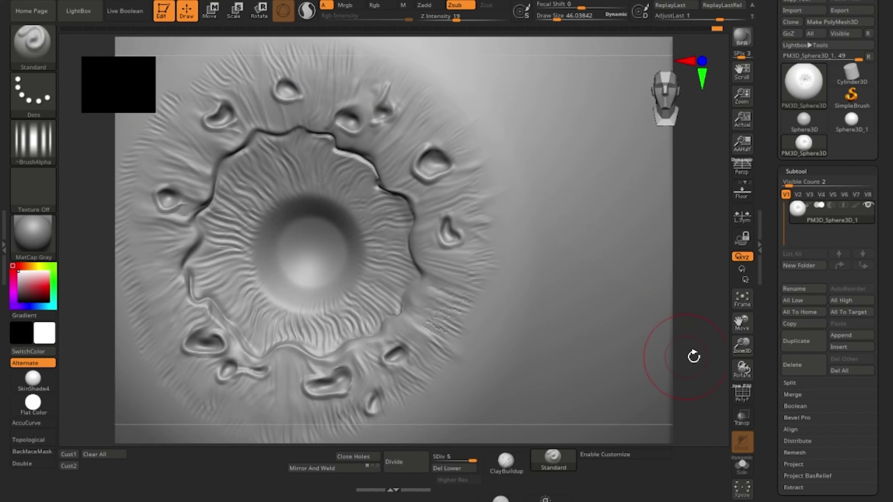
pyautogui.moveTo(742, 367); pyautogui.dragTo(691, 348)
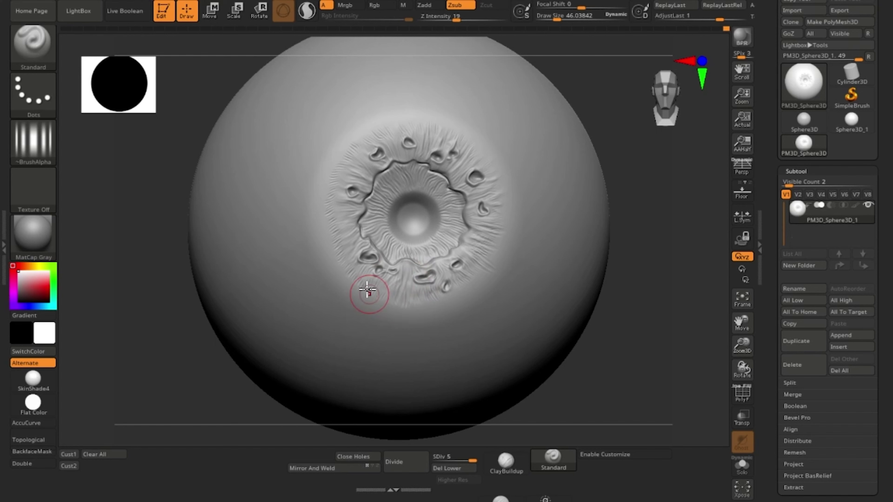
# Raise a faint branching vein beside the iris with Alpha 01 in Zadd mode at Z Intensity 19 and Draw Size about 28.
pyautogui.keyDown('alt'); pyautogui.moveTo(657, 276); pyautogui.dragTo(635, 351); pyautogui.keyUp('alt')
pyautogui.keyDown('alt'); pyautogui.moveTo(589, 337); pyautogui.dragTo(570, 357); pyautogui.keyUp('alt')
pyautogui.click(34, 143)
pyautogui.click(151, 154)
pyautogui.press('space')
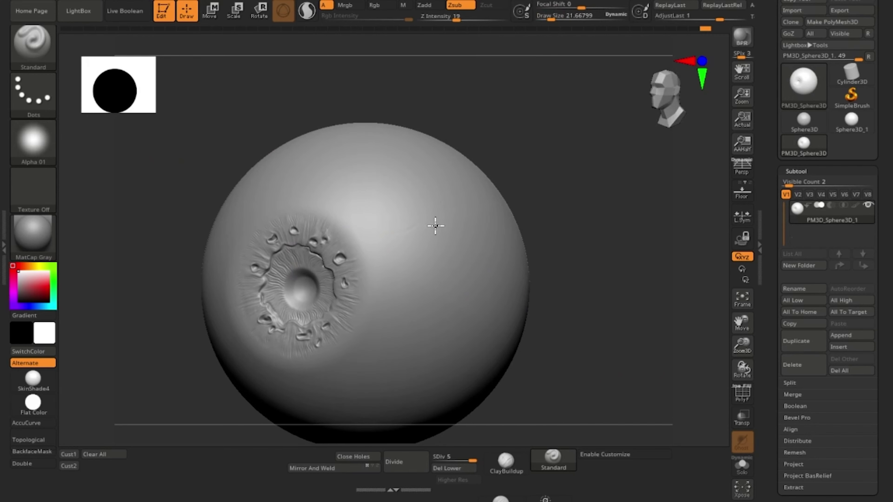
pyautogui.moveTo(435, 226); pyautogui.dragTo(453, 218)
pyautogui.hotkey('ctrl', 'z')
pyautogui.click(431, 6)
pyautogui.press('space')
pyautogui.click(394, 252)
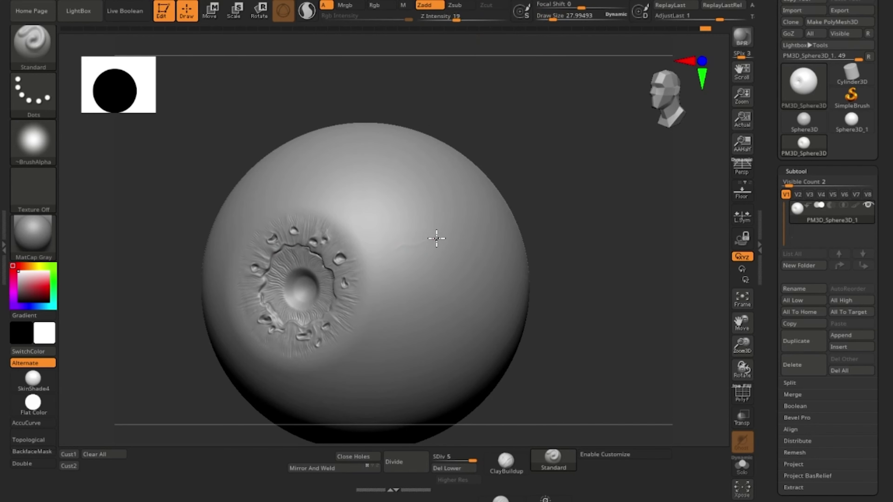
pyautogui.moveTo(545, 275); pyautogui.dragTo(421, 242)
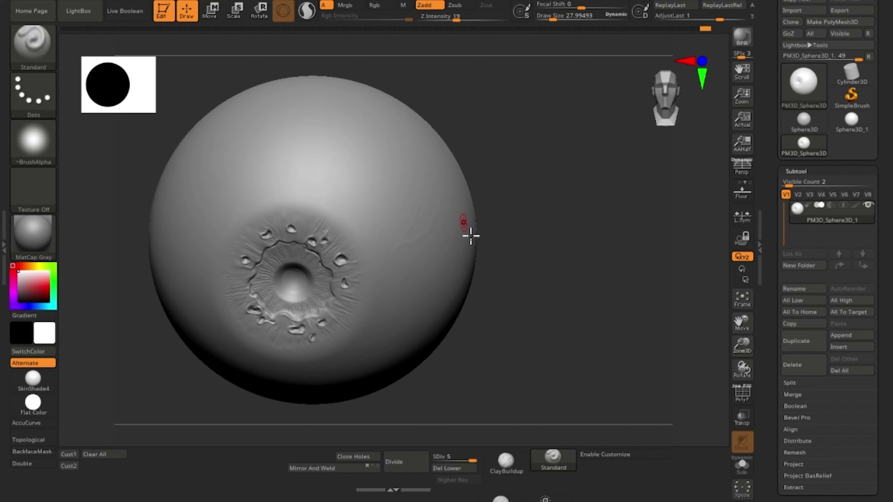
# Extend the thin raised veins over the eyeball surface below, beside and above the iris.
pyautogui.moveTo(515, 380); pyautogui.dragTo(555, 355)
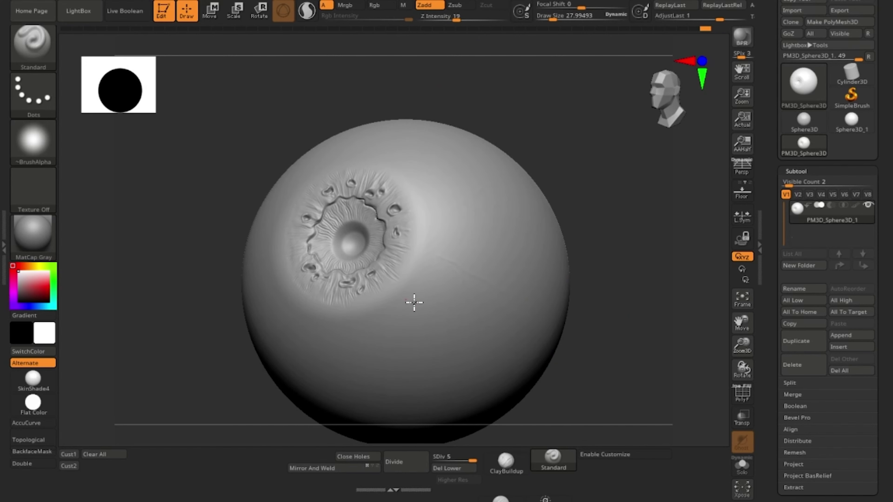
pyautogui.moveTo(407, 364); pyautogui.dragTo(432, 374)
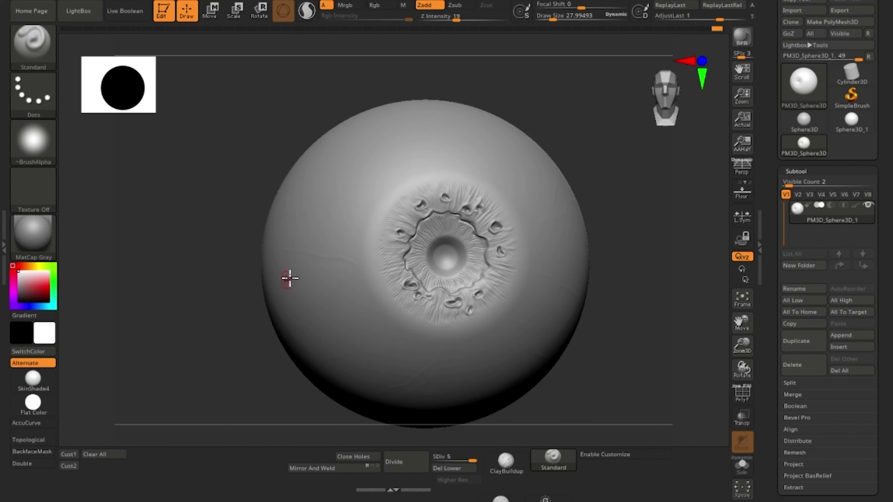
pyautogui.moveTo(457, 113); pyautogui.dragTo(504, 171, button='right')
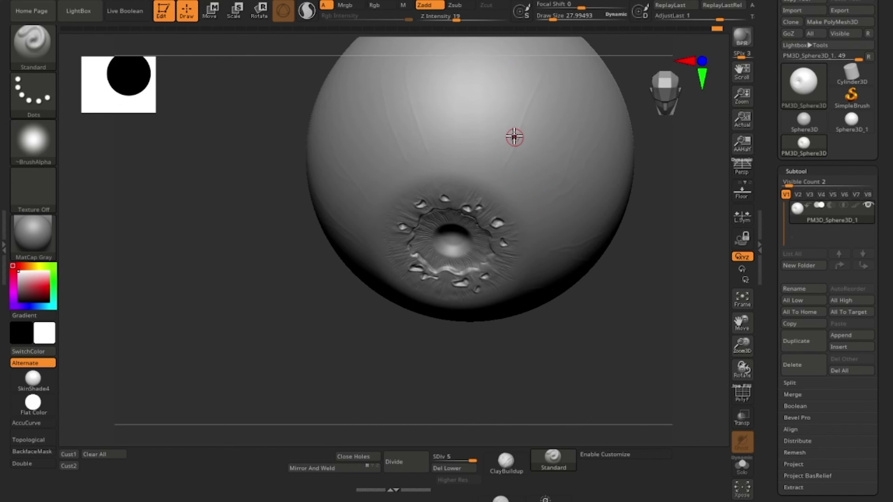
pyautogui.moveTo(303, 330); pyautogui.dragTo(466, 86)
pyautogui.moveTo(654, 121); pyautogui.dragTo(675, 111)
pyautogui.keyDown('alt'); pyautogui.moveTo(618, 324); pyautogui.dragTo(518, 330); pyautogui.keyUp('alt')
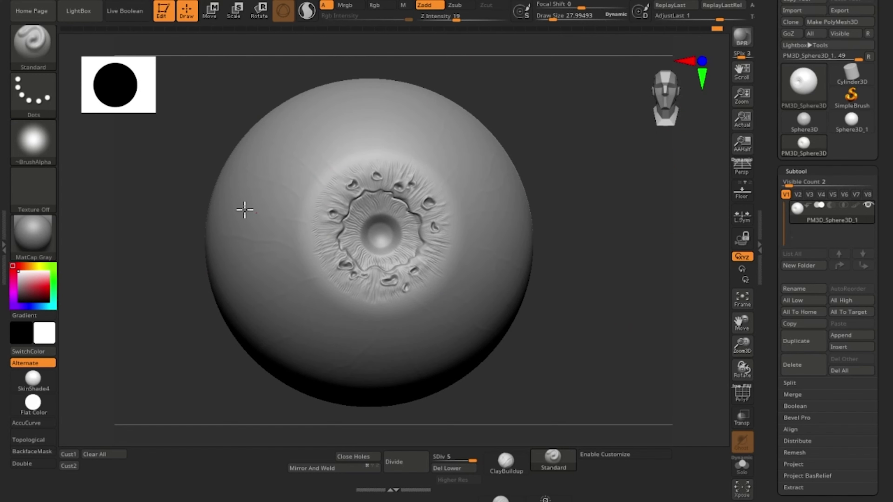
# Append a Sphere3D_1 mesh as a second subtool overlapping the eyeball.
pyautogui.moveTo(576, 365); pyautogui.dragTo(666, 277)
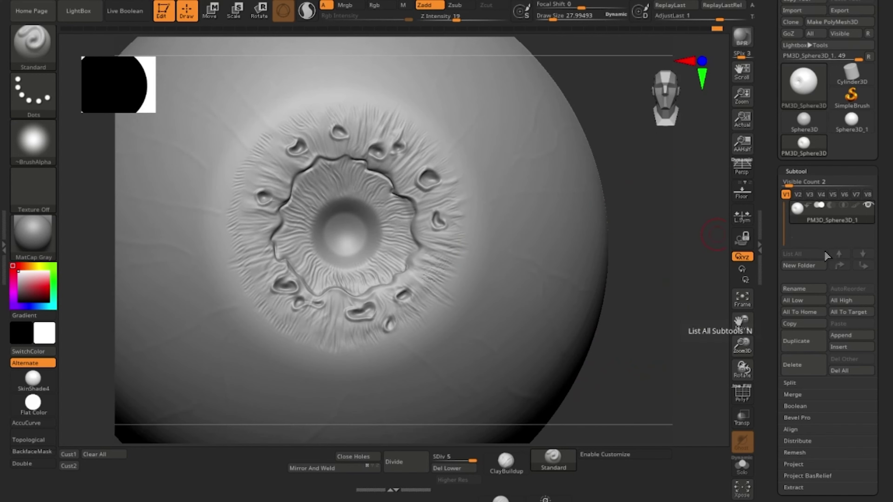
pyautogui.moveTo(797, 220)
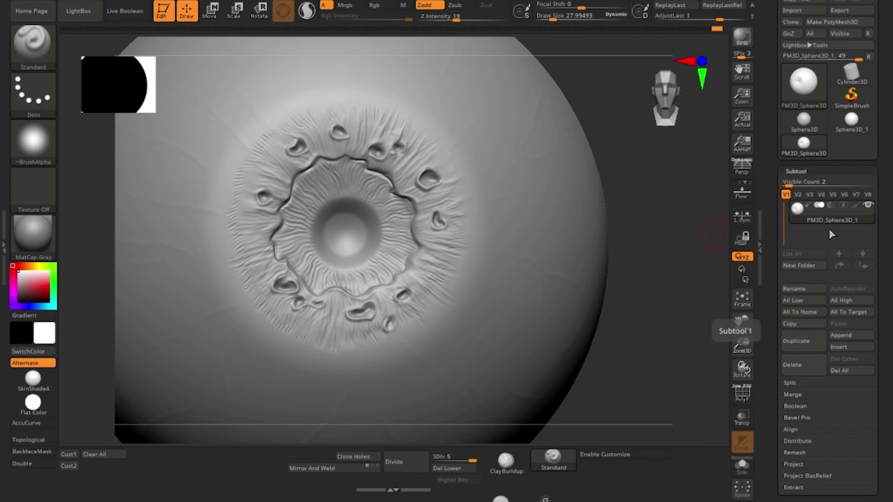
pyautogui.click(851, 338)
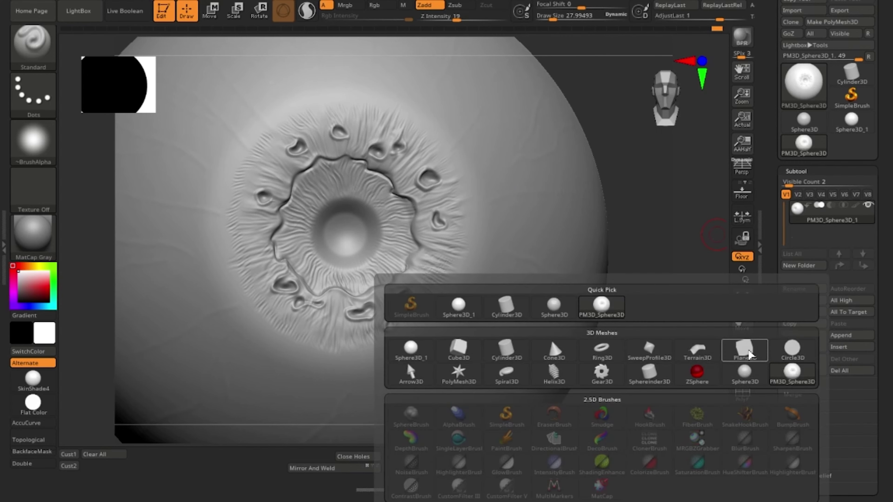
pyautogui.click(467, 310)
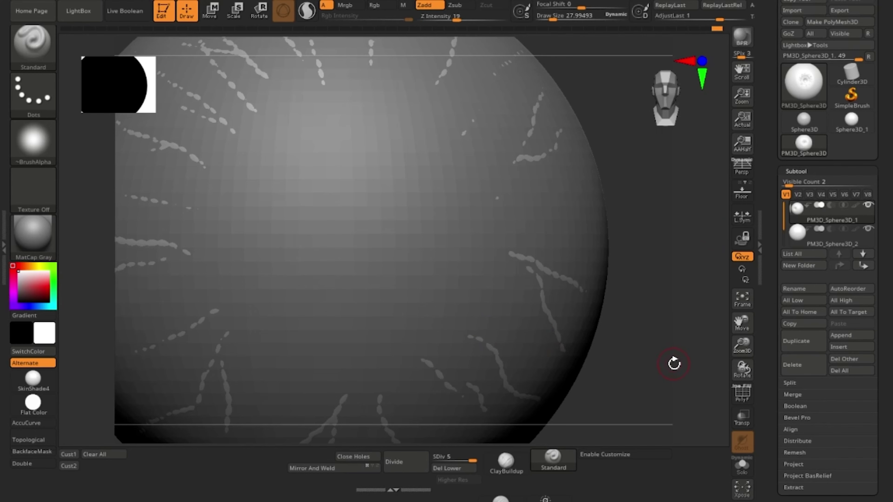
pyautogui.keyDown('alt'); pyautogui.moveTo(679, 396); pyautogui.dragTo(612, 242); pyautogui.keyUp('alt')
pyautogui.moveTo(672, 112); pyautogui.dragTo(691, 113)
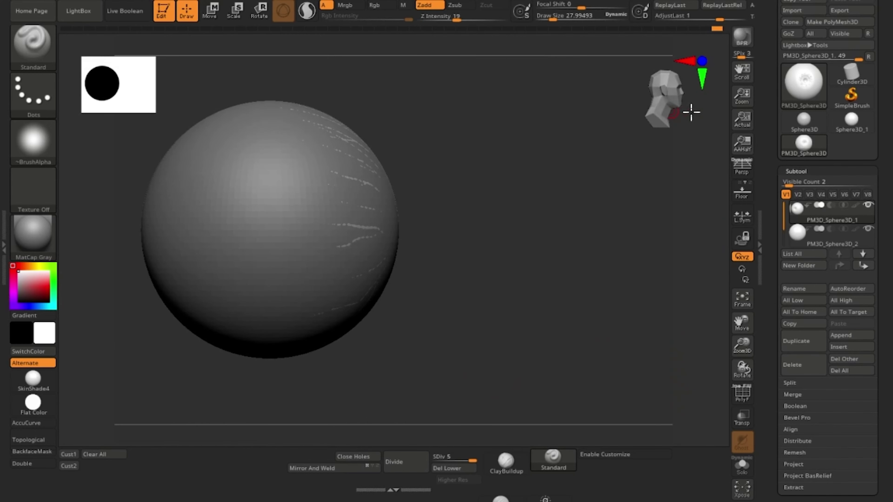
# Make the appended sphere the active subtool and subdivide it up to SDiv 4.
pyautogui.keyDown('alt'); pyautogui.click(306, 301); pyautogui.keyUp('alt')
pyautogui.click(411, 462)
pyautogui.click(409, 463)
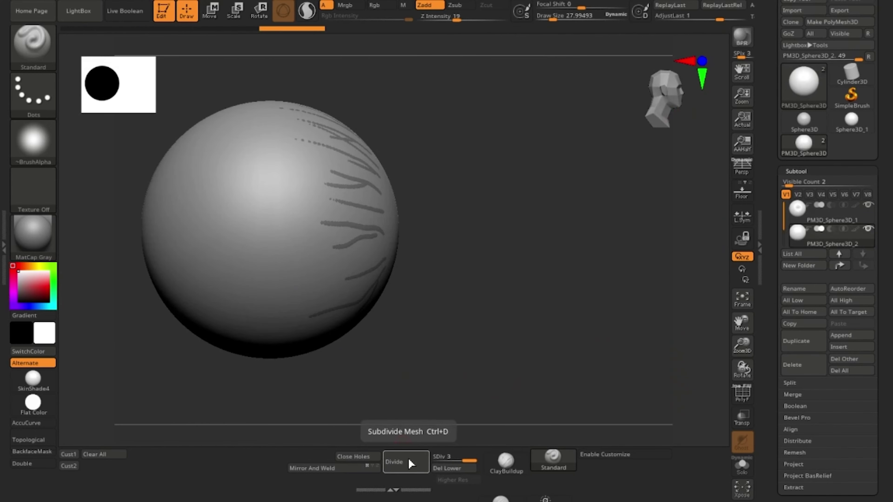
pyautogui.click(409, 462)
# Scale the appended sphere up slightly to enclose the veined eyeball and turn on Transp.
pyautogui.moveTo(436, 341)
pyautogui.keyDown('alt'); pyautogui.mouseDown()
pyautogui.moveTo(530, 389)
pyautogui.moveTo(502, 396)
pyautogui.mouseUp(); pyautogui.keyUp('alt')
pyautogui.press('space')
pyautogui.moveTo(545, 330); pyautogui.dragTo(553, 330)
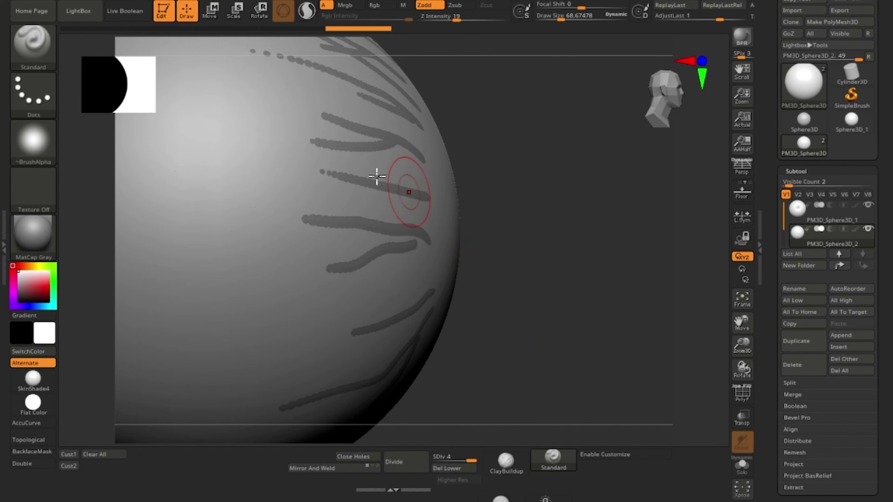
pyautogui.click(238, 13)
pyautogui.moveTo(207, 228); pyautogui.dragTo(209, 226)
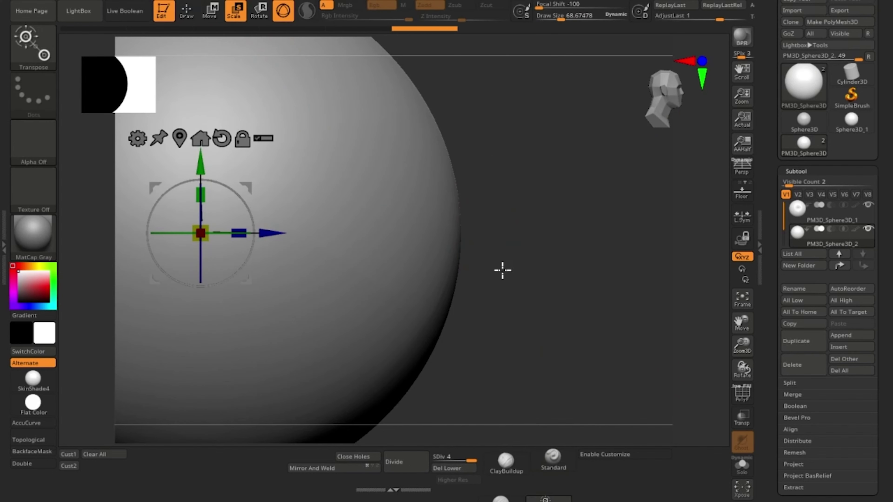
pyautogui.click(743, 419)
# Raise a cornea bulge over the iris with the Standard brush, DragRect stroke and Alpha 58 at Z Intensity 40.
pyautogui.press('space')
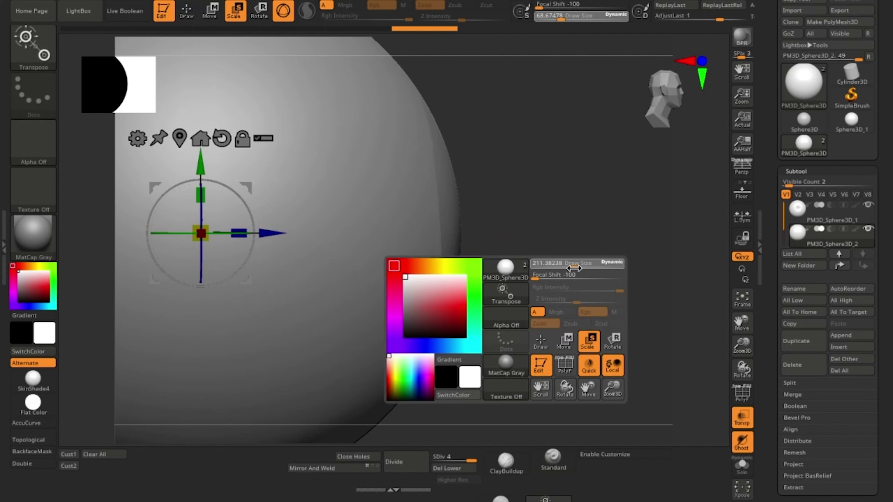
pyautogui.click(186, 9)
pyautogui.press('3')
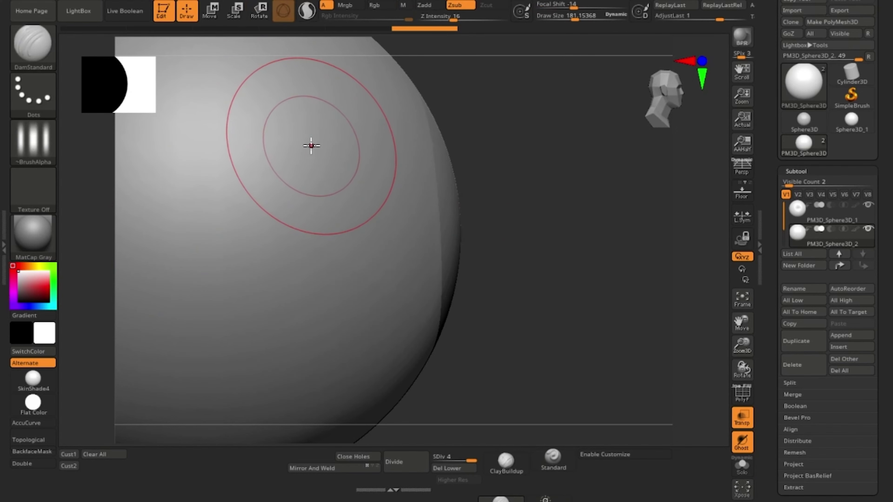
pyautogui.press('2')
pyautogui.press('1')
pyautogui.press('3')
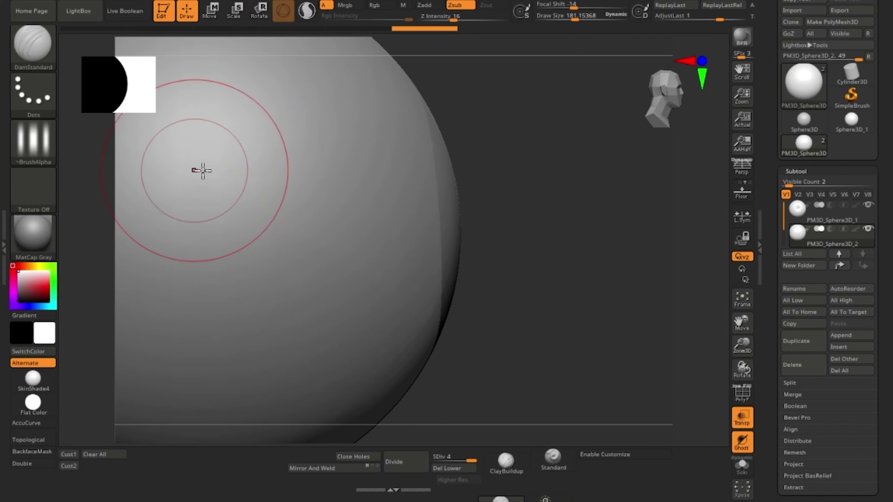
pyautogui.press('1')
pyautogui.click(33, 92)
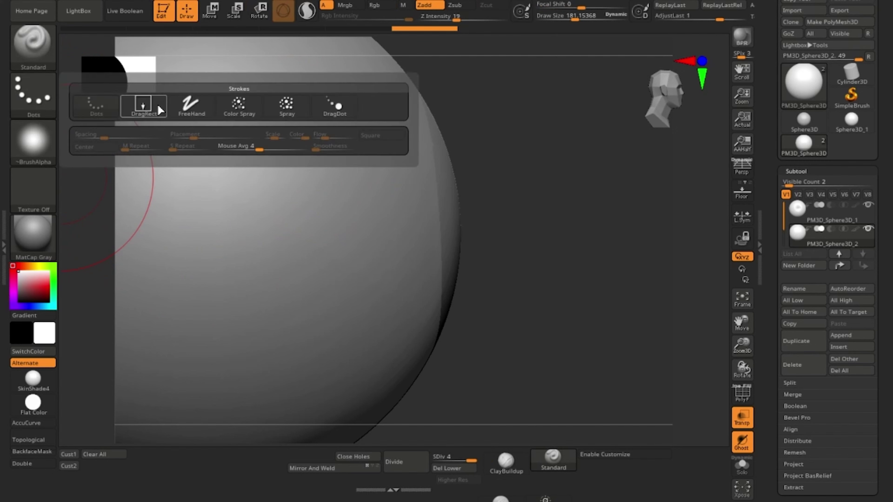
pyautogui.click(140, 103)
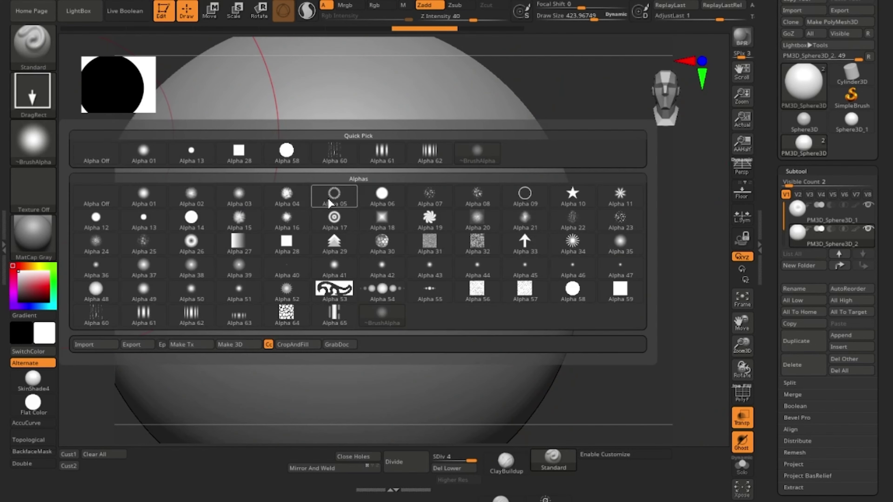
pyautogui.click(286, 153)
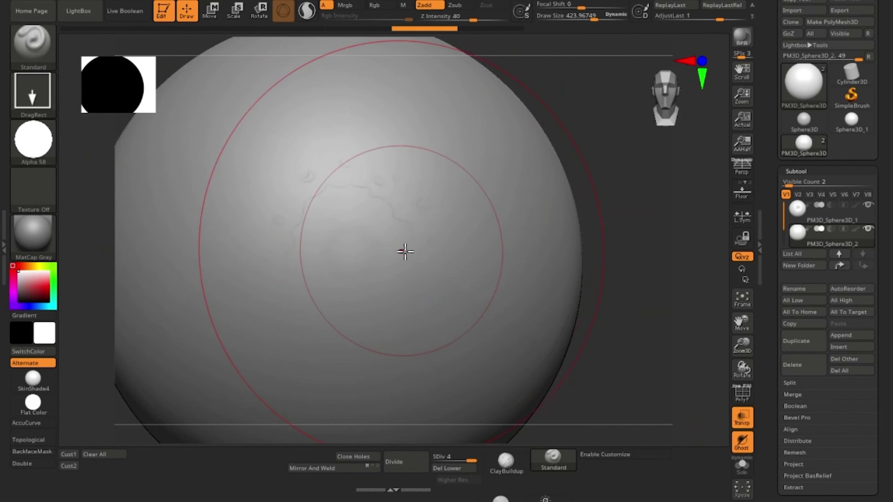
pyautogui.moveTo(350, 255); pyautogui.dragTo(449, 363)
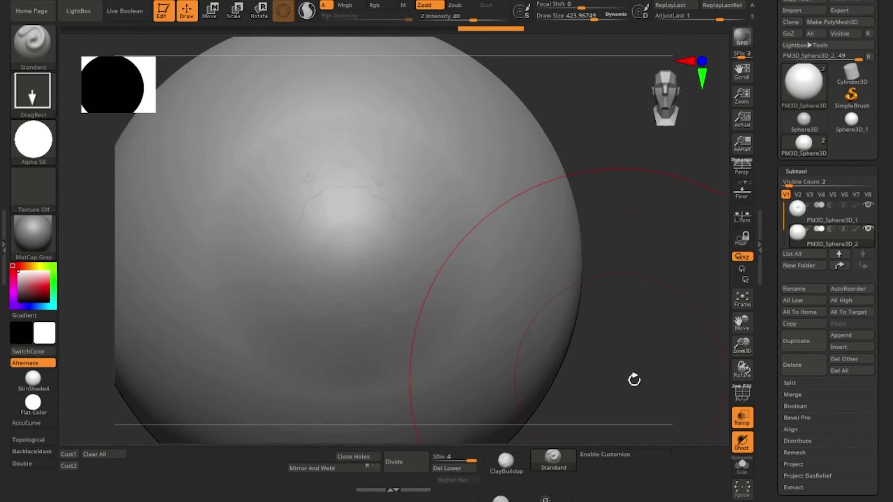
# Drag out the cornea bulge over the iris on the outer sphere and subdivide that sphere's mesh further.
pyautogui.moveTo(634, 377); pyautogui.dragTo(690, 379)
pyautogui.keyDown('alt'); pyautogui.moveTo(634, 325); pyautogui.dragTo(533, 288); pyautogui.keyUp('alt')
pyautogui.moveTo(354, 272); pyautogui.dragTo(625, 324)
pyautogui.moveTo(625, 324); pyautogui.dragTo(633, 351)
pyautogui.click(412, 465)
pyautogui.moveTo(510, 352)
pyautogui.mouseDown()
pyautogui.moveTo(596, 267)
pyautogui.moveTo(617, 323)
pyautogui.moveTo(462, 409)
pyautogui.moveTo(536, 322)
pyautogui.moveTo(670, 314)
pyautogui.moveTo(626, 274)
pyautogui.moveTo(674, 319)
pyautogui.moveTo(646, 301)
pyautogui.moveTo(630, 309)
pyautogui.moveTo(666, 313)
pyautogui.moveTo(642, 333)
pyautogui.moveTo(686, 393)
pyautogui.mouseUp()
pyautogui.click(398, 464)
# Hide the outer sphere subtool and fill the eyeball subtool with white and the ToyPlastic material.
pyautogui.click(840, 215)
pyautogui.click(867, 229)
pyautogui.press('space')
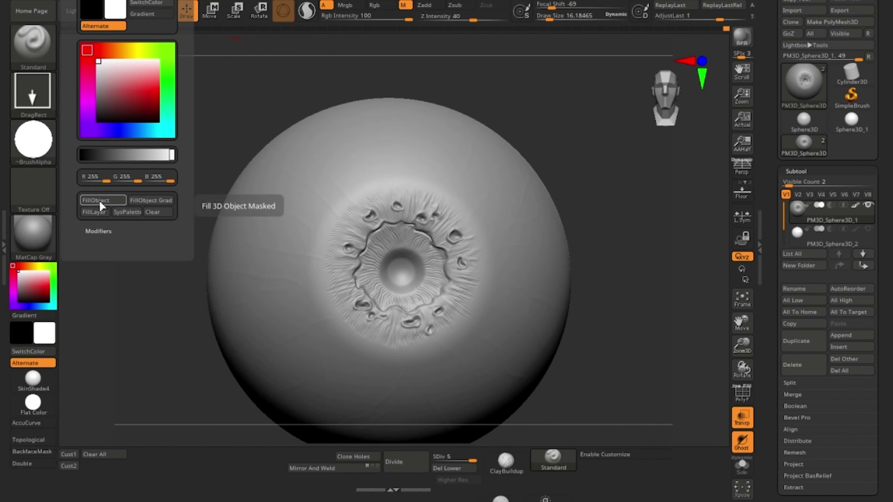
pyautogui.click(33, 235)
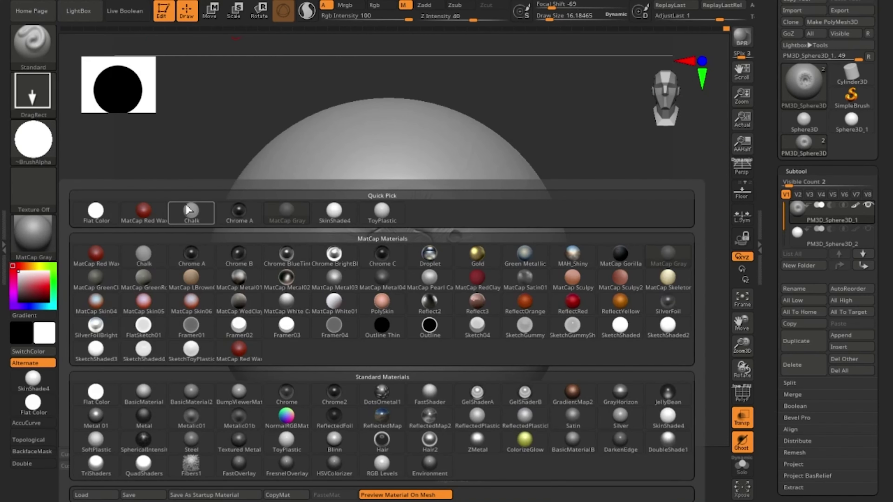
pyautogui.click(382, 211)
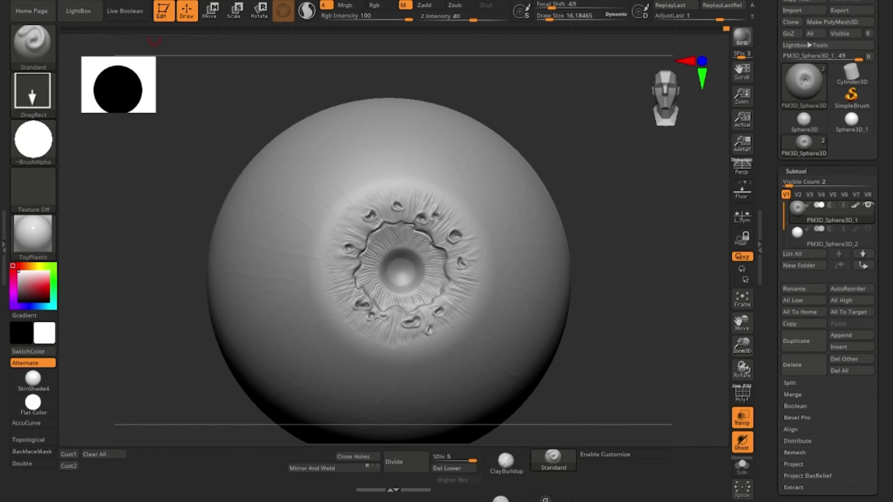
pyautogui.moveTo(71, 1)
pyautogui.click(96, 201)
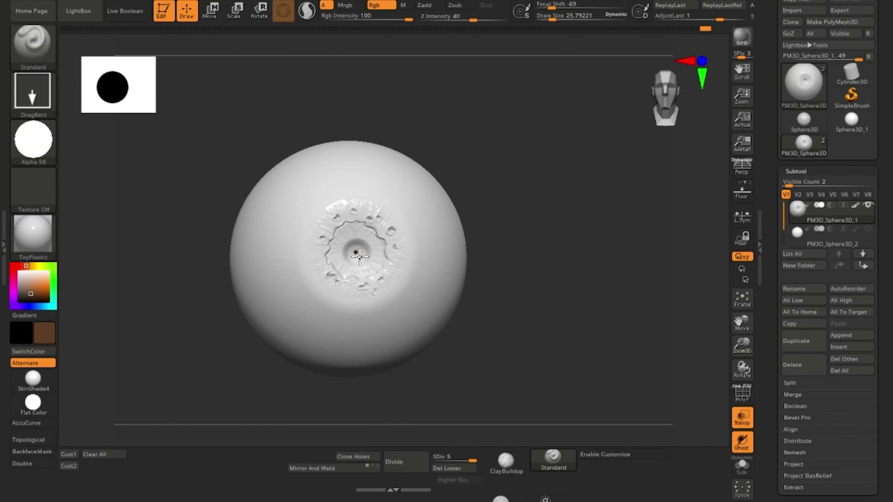
# Paint a brown disc over the whole iris, and overlay a soft grey ring using Alpha 26 with the DragRect stroke.
pyautogui.moveTo(359, 256)
pyautogui.mouseDown()
pyautogui.moveTo(418, 315)
pyautogui.moveTo(407, 310)
pyautogui.mouseUp()
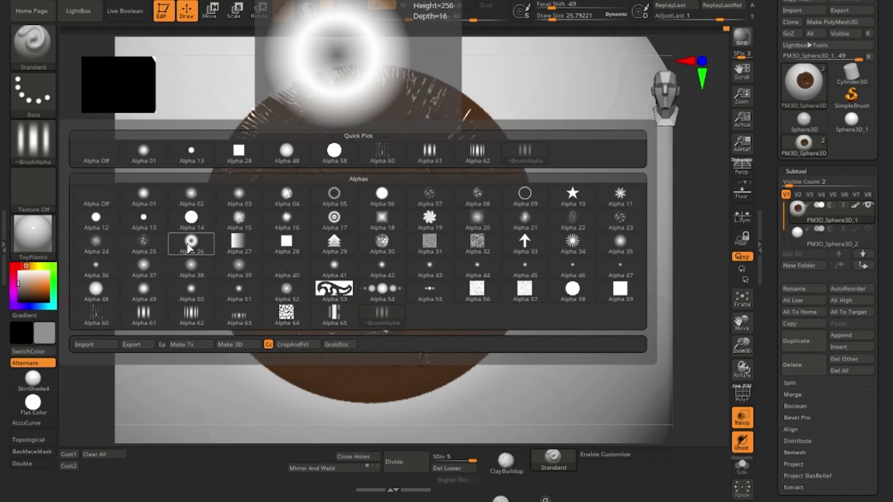
pyautogui.click(189, 246)
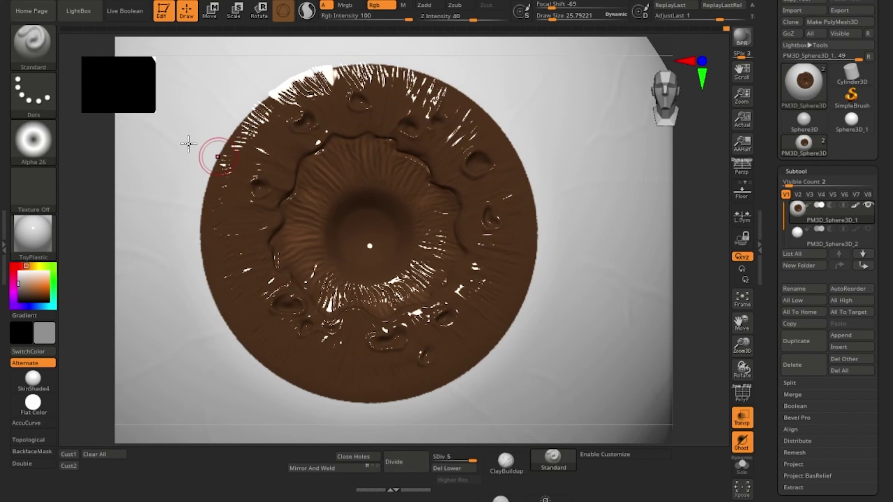
pyautogui.click(33, 94)
pyautogui.click(144, 105)
pyautogui.moveTo(364, 233)
pyautogui.mouseDown()
pyautogui.moveTo(573, 429)
pyautogui.moveTo(560, 413)
pyautogui.mouseUp()
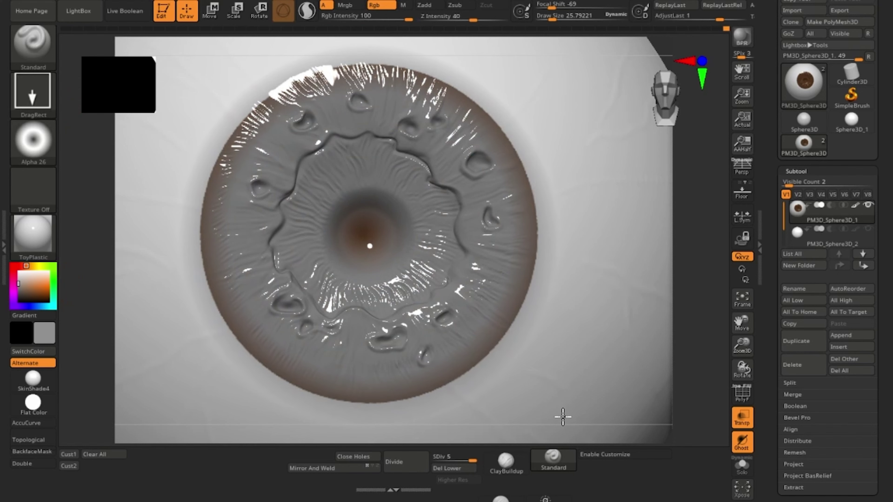
pyautogui.moveTo(563, 417)
pyautogui.mouseDown()
pyautogui.moveTo(579, 434)
pyautogui.moveTo(587, 410)
pyautogui.mouseUp()
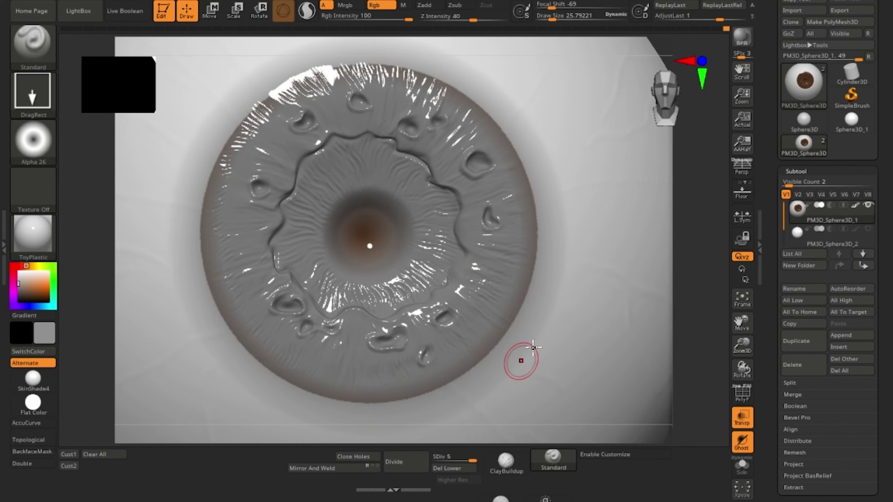
# Stamp a dark brown Alpha 58 disc over the iris, leaving a thin grey rim around its edge.
pyautogui.click(33, 139)
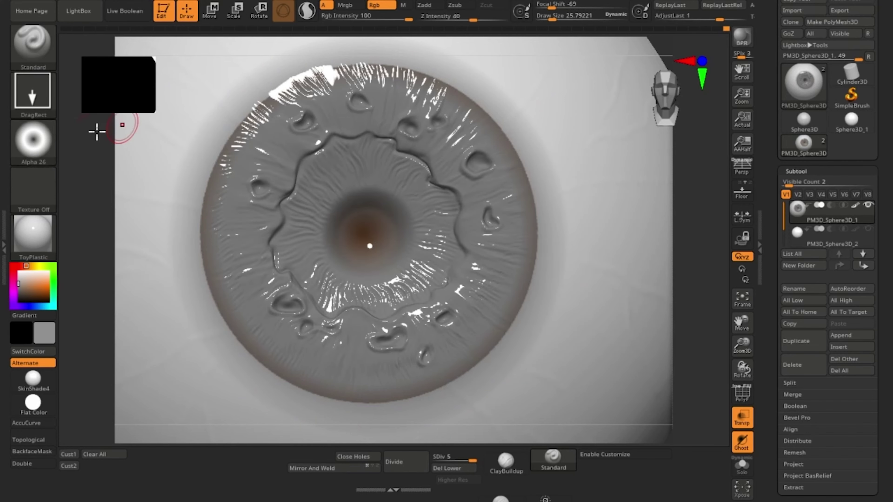
pyautogui.click(34, 140)
pyautogui.click(379, 162)
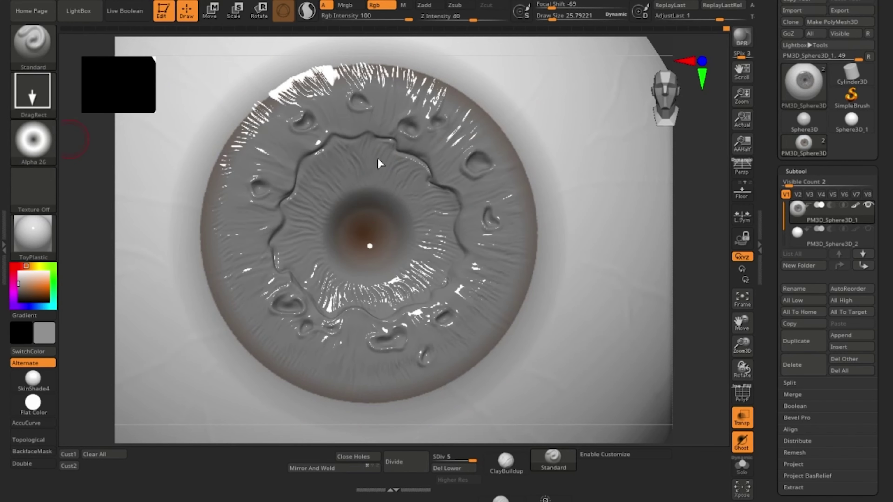
pyautogui.press('c')
pyautogui.moveTo(365, 236)
pyautogui.mouseDown()
pyautogui.moveTo(510, 425)
pyautogui.moveTo(518, 423)
pyautogui.mouseUp()
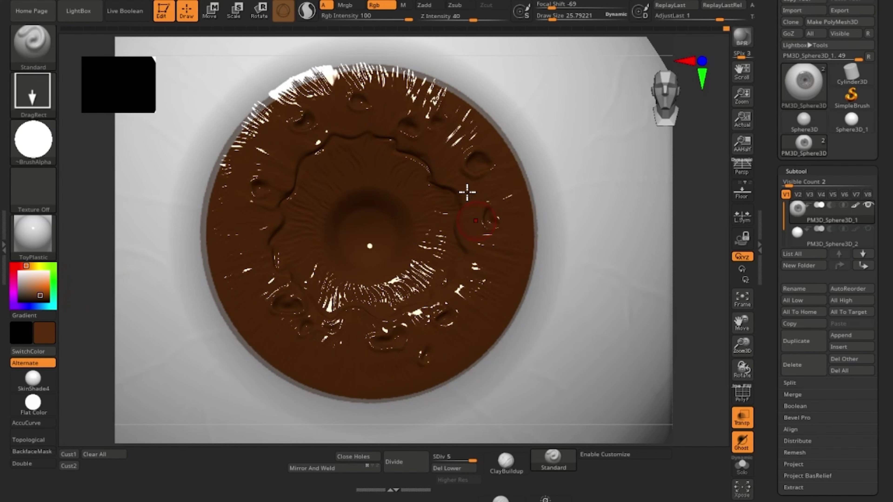
# Paint lighter orange-brown fibres around the pupil and across the iris using Alpha 61 with the Dots stroke.
pyautogui.keyDown('alt'); pyautogui.moveTo(654, 314); pyautogui.dragTo(558, 235); pyautogui.keyUp('alt')
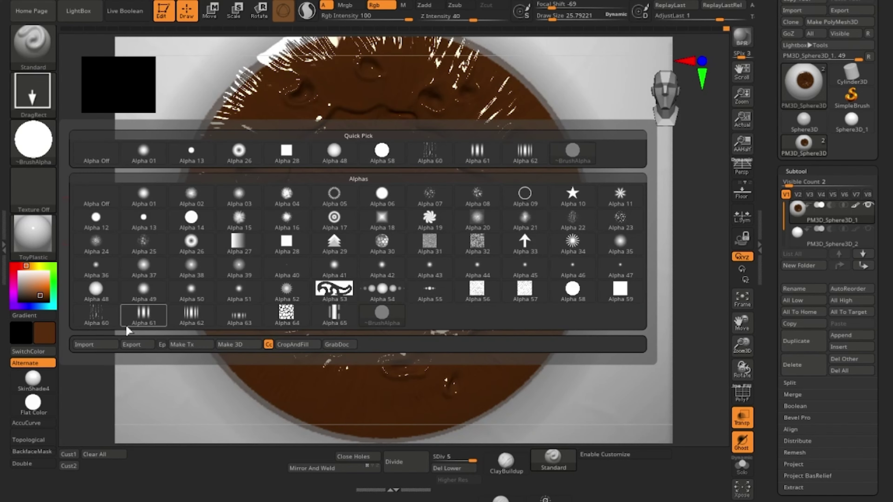
pyautogui.click(139, 321)
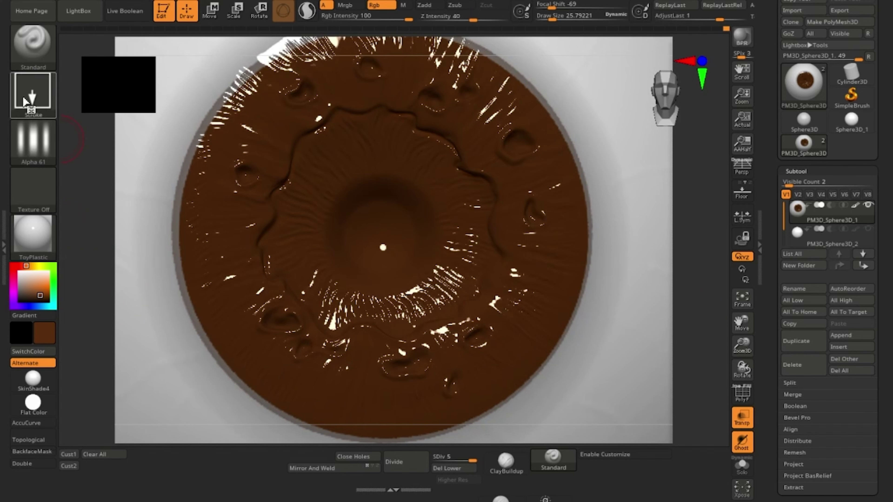
pyautogui.click(31, 91)
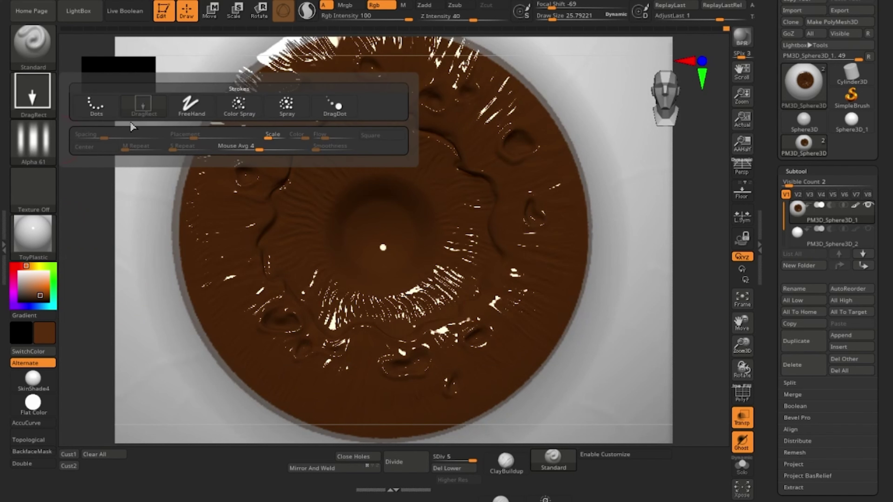
pyautogui.click(32, 90)
pyautogui.click(89, 101)
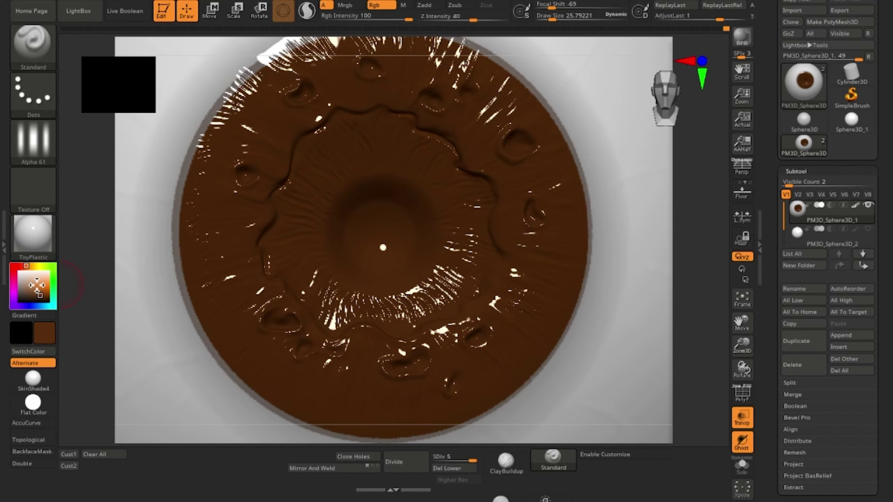
pyautogui.moveTo(41, 294); pyautogui.dragTo(39, 292)
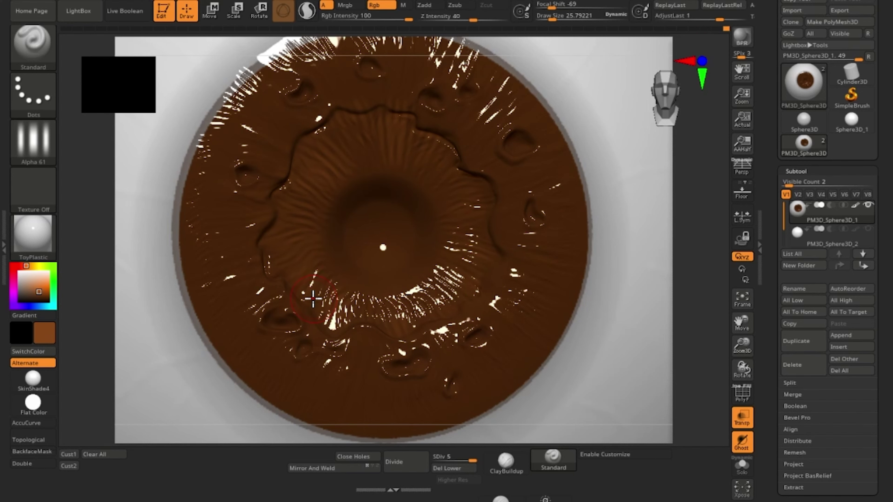
pyautogui.click(38, 288)
pyautogui.hotkey('ctrl', 'z')
pyautogui.hotkey('ctrl', 'z')
pyautogui.moveTo(285, 123)
pyautogui.mouseDown()
pyautogui.moveTo(210, 212)
pyautogui.moveTo(250, 327)
pyautogui.moveTo(373, 352)
pyautogui.mouseUp()
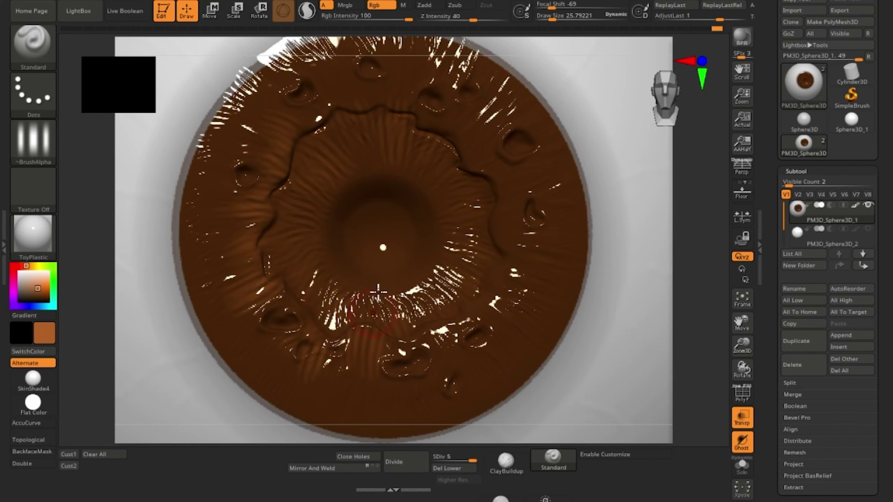
pyautogui.moveTo(433, 337)
pyautogui.mouseDown()
pyautogui.moveTo(489, 280)
pyautogui.moveTo(442, 133)
pyautogui.moveTo(392, 83)
pyautogui.mouseUp()
# Shift the paint colour to ochre yellow and paint a few Alpha 61 streaks near the iris's upper edge.
pyautogui.moveTo(700, 261)
pyautogui.keyDown('alt'); pyautogui.mouseDown()
pyautogui.moveTo(688, 181)
pyautogui.moveTo(682, 233)
pyautogui.moveTo(691, 268)
pyautogui.moveTo(710, 277)
pyautogui.moveTo(698, 239)
pyautogui.moveTo(672, 253)
pyautogui.mouseUp(); pyautogui.keyUp('alt')
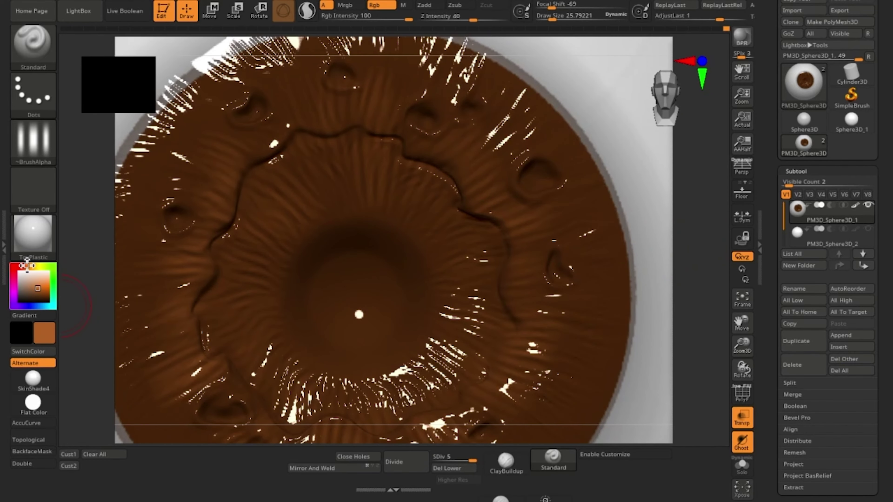
pyautogui.moveTo(26, 265); pyautogui.dragTo(32, 265)
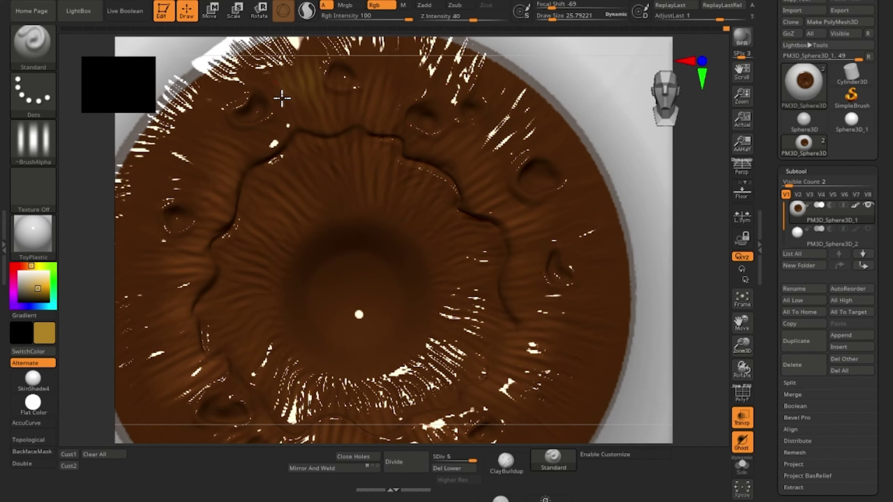
pyautogui.keyDown('alt'); pyautogui.moveTo(708, 177); pyautogui.dragTo(746, 187); pyautogui.keyUp('alt')
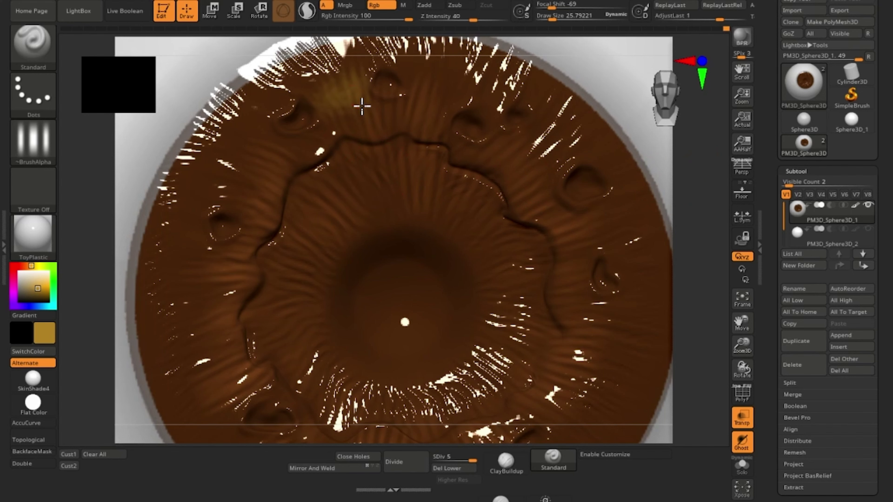
pyautogui.keyDown('alt'); pyautogui.moveTo(653, 143); pyautogui.dragTo(650, 111); pyautogui.keyUp('alt')
# Paint a soft ochre ring around the outer iris using Alpha 01 and a Draw Size of about 52.
pyautogui.click(33, 141)
pyautogui.click(137, 187)
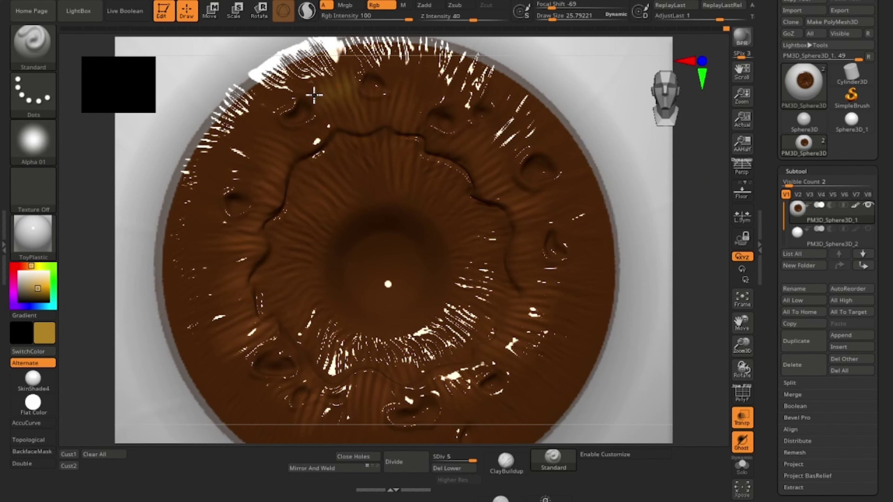
pyautogui.moveTo(249, 156); pyautogui.dragTo(273, 135)
pyautogui.press('space')
pyautogui.moveTo(211, 229); pyautogui.dragTo(217, 228)
pyautogui.moveTo(276, 125); pyautogui.dragTo(261, 149)
pyautogui.moveTo(217, 225)
pyautogui.mouseDown()
pyautogui.moveTo(274, 392)
pyautogui.moveTo(209, 190)
pyautogui.mouseUp()
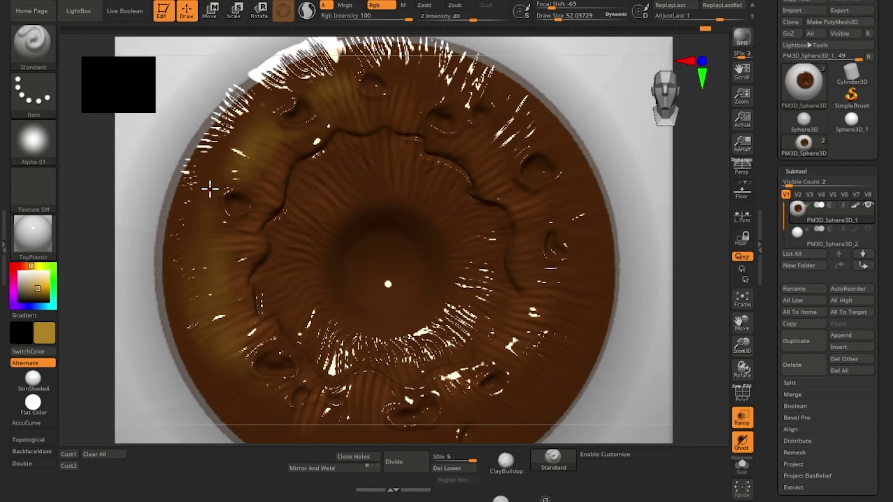
pyautogui.keyDown('ctrl'); pyautogui.moveTo(210, 189); pyautogui.dragTo(305, 303, button='right'); pyautogui.keyUp('ctrl')
pyautogui.moveTo(473, 262)
pyautogui.mouseDown()
pyautogui.moveTo(492, 246)
pyautogui.moveTo(488, 207)
pyautogui.moveTo(391, 96)
pyautogui.mouseUp()
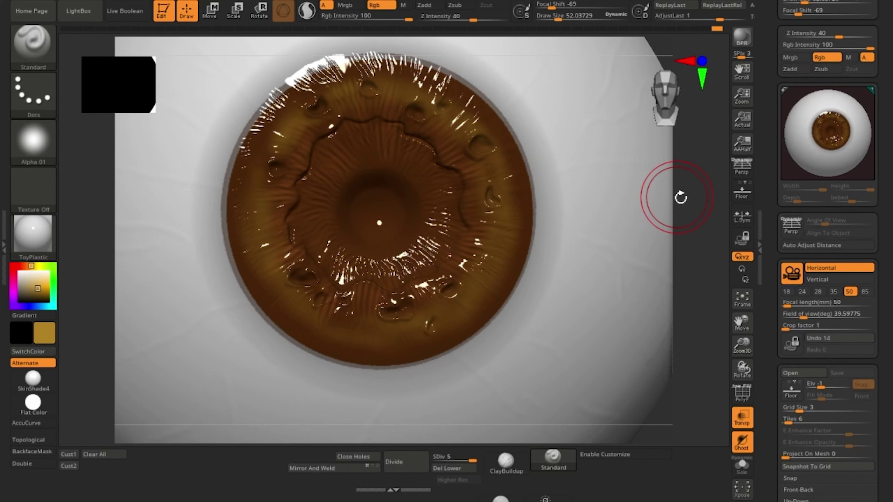
pyautogui.press('f')
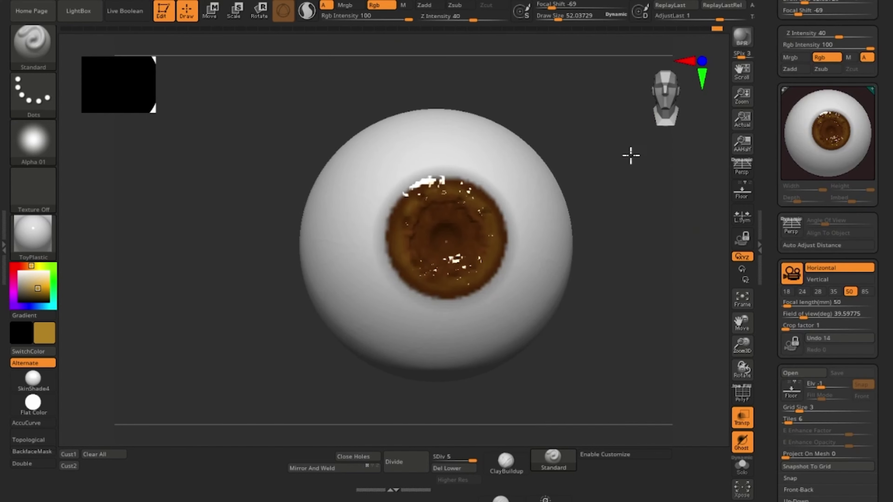
pyautogui.moveTo(630, 154)
pyautogui.mouseDown()
pyautogui.moveTo(643, 221)
pyautogui.moveTo(423, 368)
pyautogui.moveTo(542, 373)
pyautogui.moveTo(627, 342)
pyautogui.moveTo(637, 94)
pyautogui.moveTo(667, 157)
pyautogui.mouseUp()
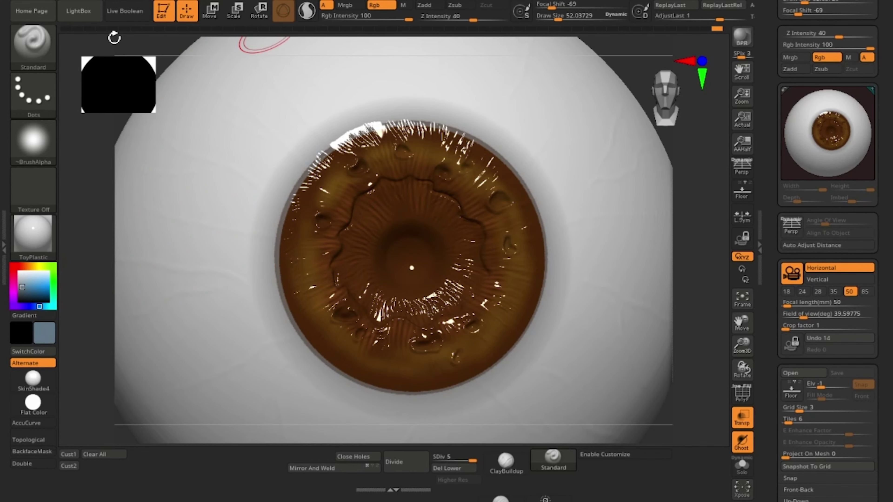
# Paint blue-grey Alpha 61 fibres over the ochre ring's left and upper parts at a Draw Size of about 26.
pyautogui.click(53, 148)
pyautogui.click(144, 313)
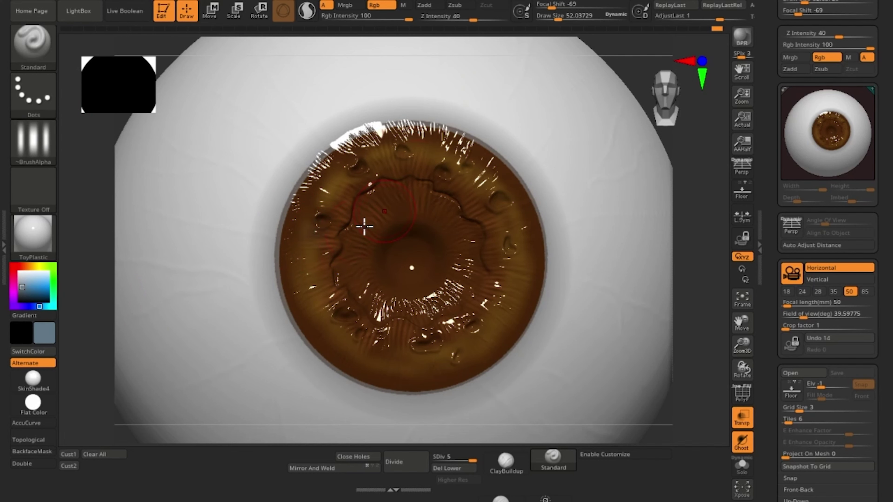
pyautogui.press('space')
pyautogui.moveTo(336, 227); pyautogui.dragTo(334, 227)
pyautogui.moveTo(711, 234)
pyautogui.keyDown('alt'); pyautogui.mouseDown()
pyautogui.moveTo(741, 247)
pyautogui.moveTo(732, 276)
pyautogui.mouseUp(); pyautogui.keyUp('alt')
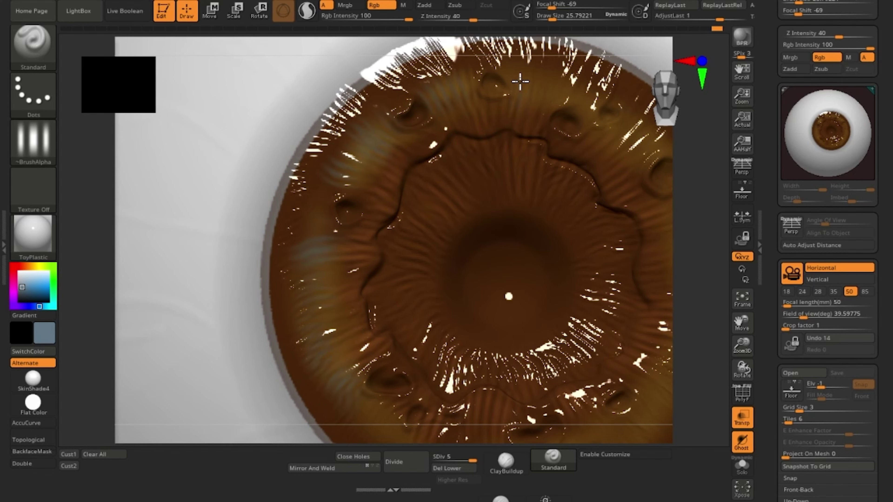
pyautogui.click(741, 239)
pyautogui.moveTo(676, 234); pyautogui.dragTo(643, 477)
pyautogui.moveTo(699, 246); pyautogui.dragTo(715, 229)
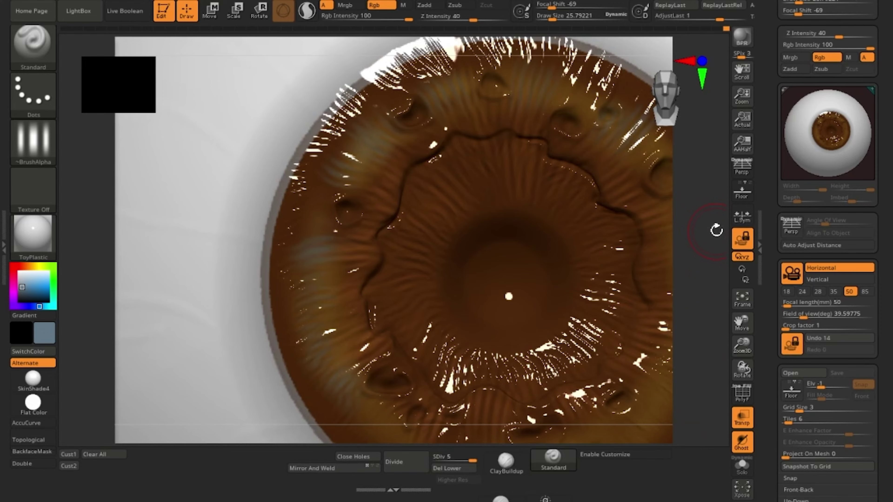
pyautogui.click(796, 351)
# Continue the blue-grey fibres along the right and lower parts of the outer iris and around the wavy inner ridge.
pyautogui.moveTo(715, 285)
pyautogui.keyDown('alt'); pyautogui.mouseDown()
pyautogui.moveTo(565, 269)
pyautogui.moveTo(570, 240)
pyautogui.mouseUp(); pyautogui.keyUp('alt')
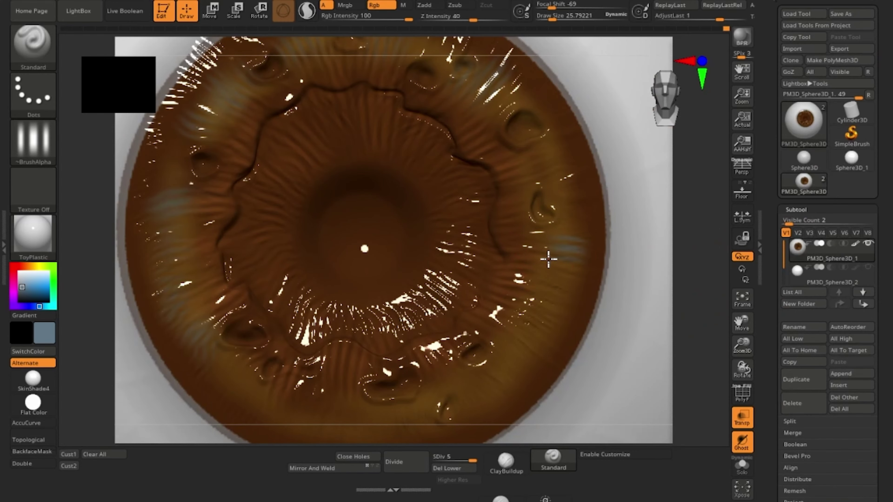
pyautogui.moveTo(545, 310); pyautogui.dragTo(558, 360)
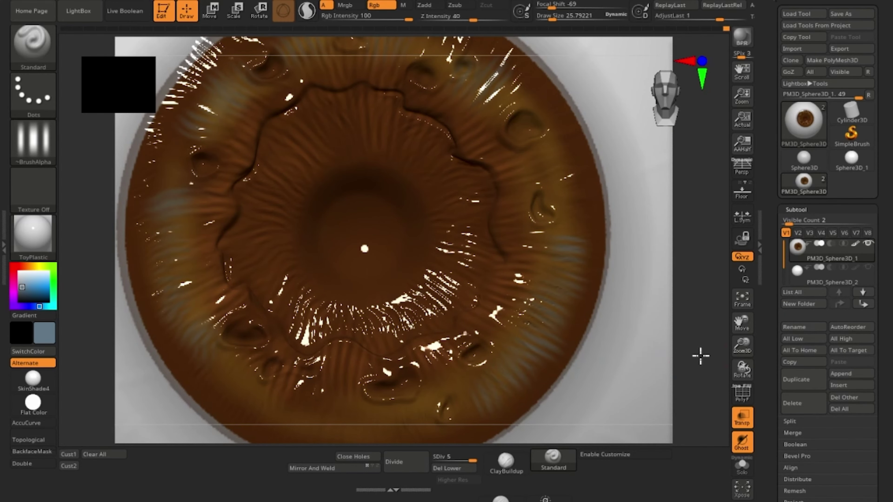
pyautogui.keyDown('alt'); pyautogui.moveTo(700, 355); pyautogui.dragTo(753, 312); pyautogui.keyUp('alt')
pyautogui.moveTo(464, 375); pyautogui.dragTo(467, 389)
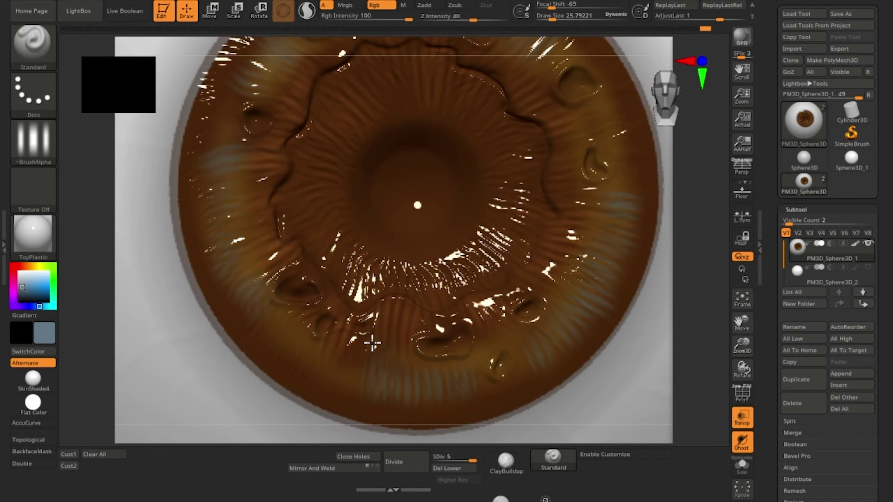
pyautogui.moveTo(708, 227); pyautogui.dragTo(581, 185)
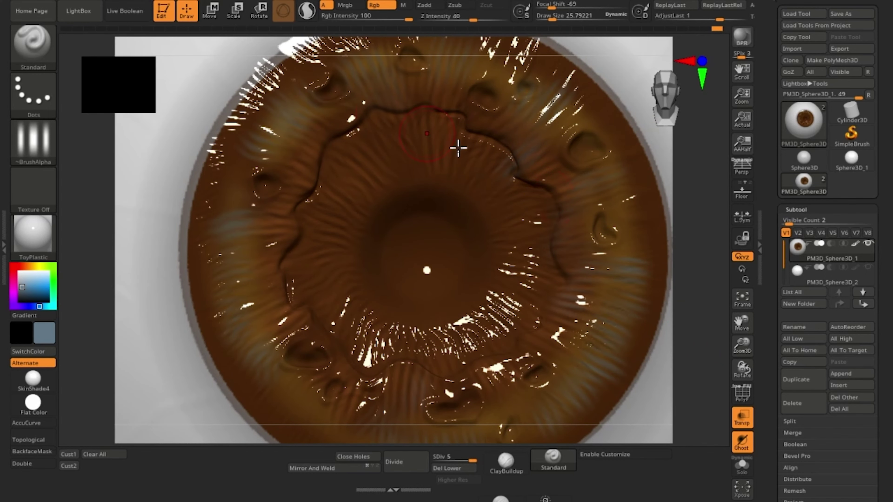
# Shift the paint colour to neutral grey and softly paint around the iris's outer edge using Alpha 03 and a Draw Size of about 52.
pyautogui.keyDown('alt'); pyautogui.moveTo(691, 288); pyautogui.dragTo(632, 197); pyautogui.keyUp('alt')
pyautogui.keyDown('alt'); pyautogui.moveTo(632, 263); pyautogui.dragTo(622, 340); pyautogui.keyUp('alt')
pyautogui.moveTo(643, 348); pyautogui.dragTo(626, 366)
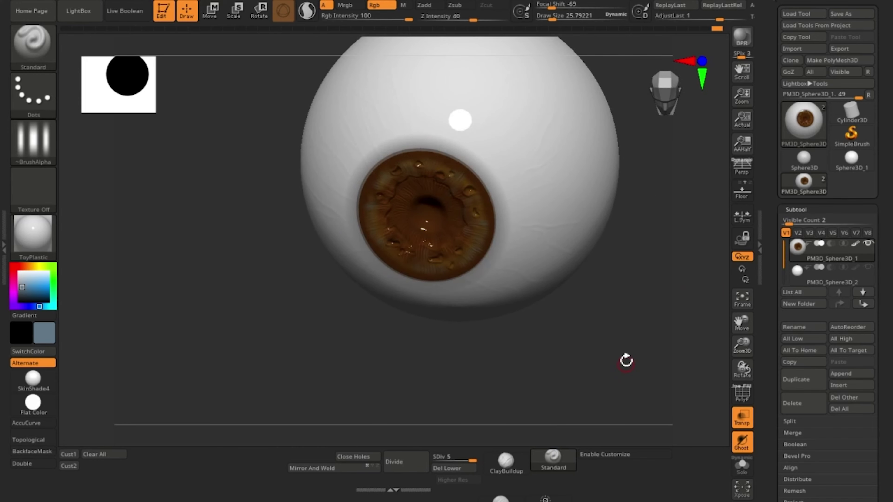
pyautogui.keyDown('alt'); pyautogui.moveTo(615, 330); pyautogui.dragTo(713, 336); pyautogui.keyUp('alt')
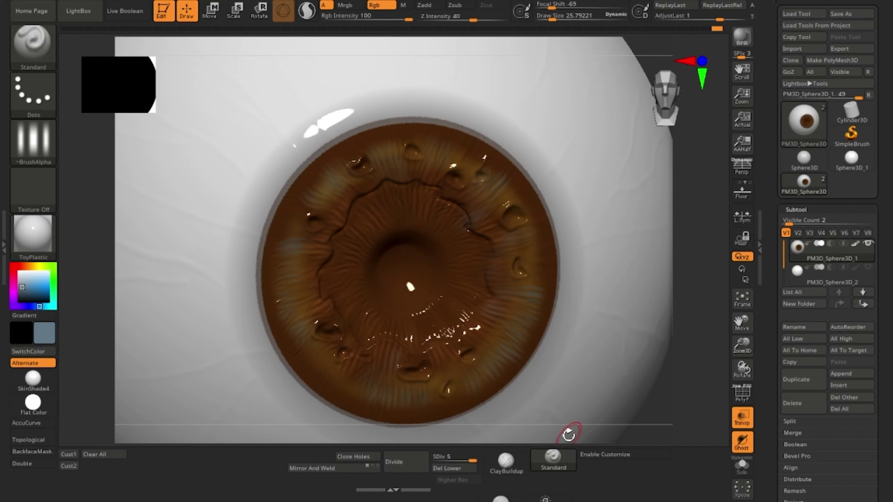
pyautogui.moveTo(23, 287); pyautogui.dragTo(11, 287)
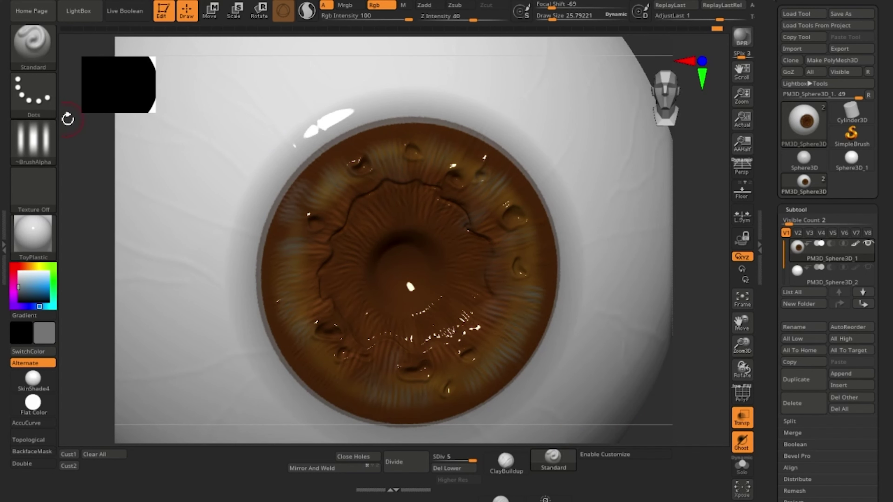
pyautogui.click(33, 140)
pyautogui.click(226, 191)
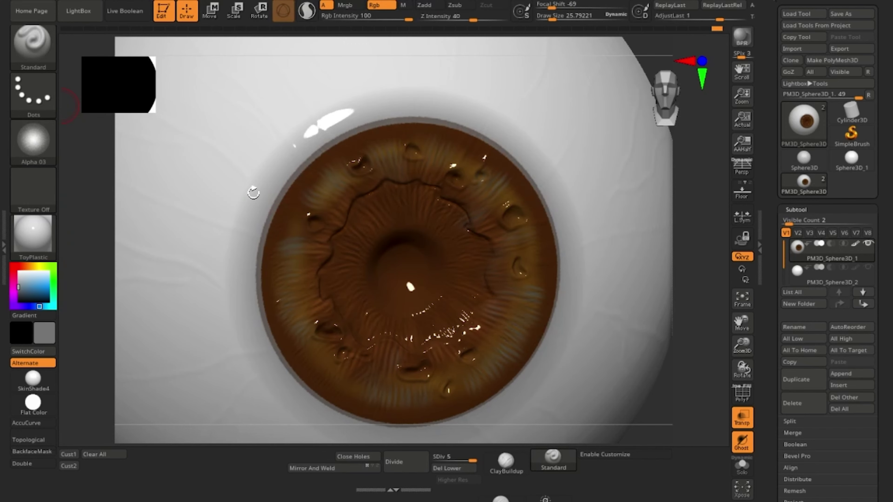
pyautogui.moveTo(297, 203); pyautogui.dragTo(319, 307)
pyautogui.press('space')
pyautogui.moveTo(304, 230); pyautogui.dragTo(310, 230)
pyautogui.moveTo(303, 181); pyautogui.dragTo(276, 310)
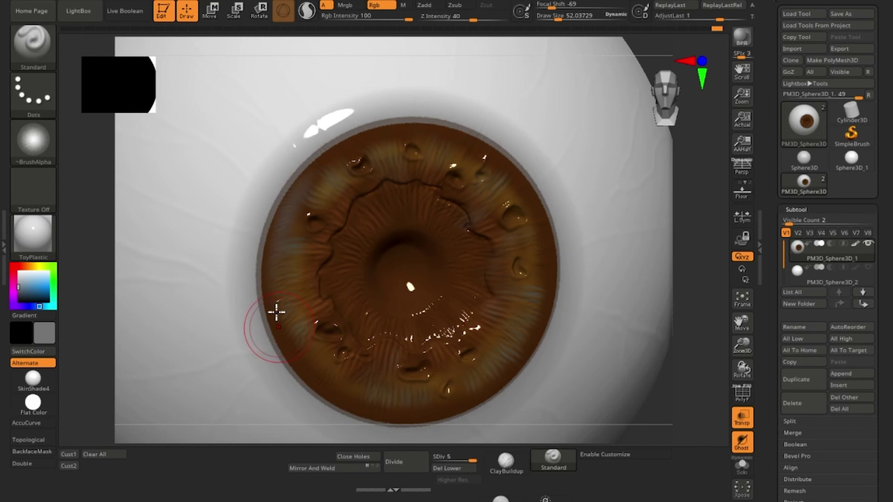
pyautogui.moveTo(435, 445); pyautogui.dragTo(584, 325)
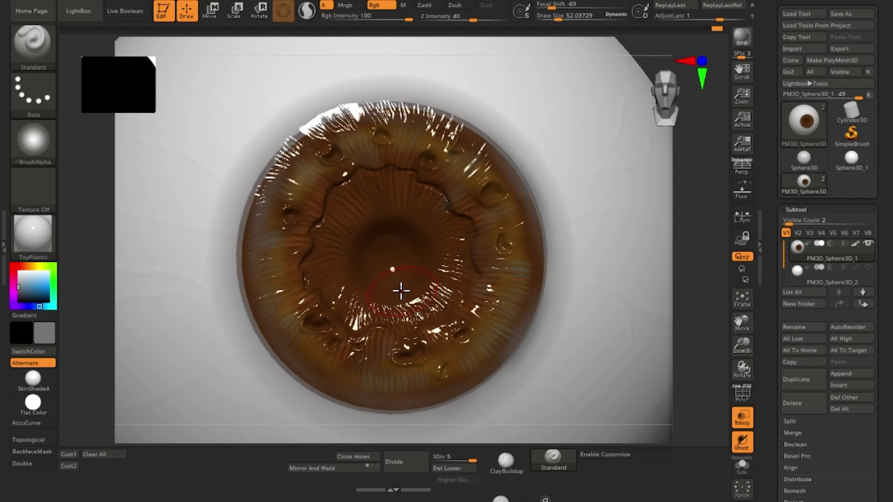
# Sample a dark brown and shade the wavy ridge's upper-left part with Alpha 03 at a Draw Size of about 13, undoing the last stroke.
pyautogui.press('c')
pyautogui.moveTo(40, 295); pyautogui.dragTo(31, 298)
pyautogui.press('space')
pyautogui.moveTo(362, 310); pyautogui.dragTo(357, 309)
pyautogui.press('space')
pyautogui.keyDown('alt'); pyautogui.moveTo(703, 205); pyautogui.dragTo(709, 169); pyautogui.keyUp('alt')
pyautogui.moveTo(770, 218)
pyautogui.mouseDown()
pyautogui.moveTo(729, 344)
pyautogui.moveTo(702, 215)
pyautogui.moveTo(697, 360)
pyautogui.mouseUp()
pyautogui.moveTo(548, 171); pyautogui.dragTo(571, 246)
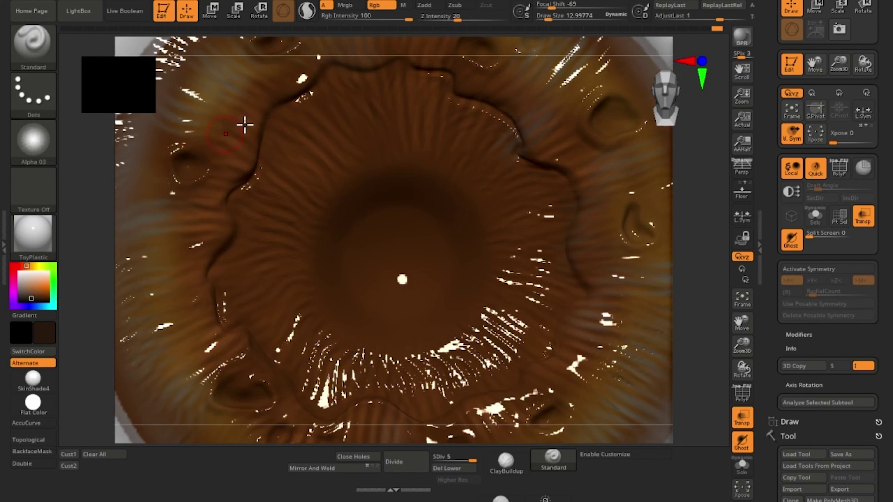
pyautogui.moveTo(376, 68)
pyautogui.mouseDown()
pyautogui.moveTo(291, 95)
pyautogui.moveTo(212, 266)
pyautogui.mouseUp()
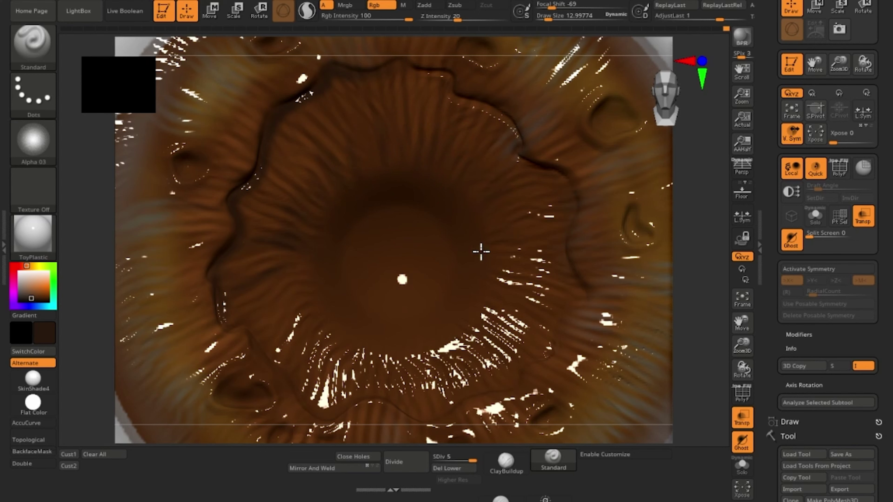
pyautogui.hotkey('ctrl', 'z')
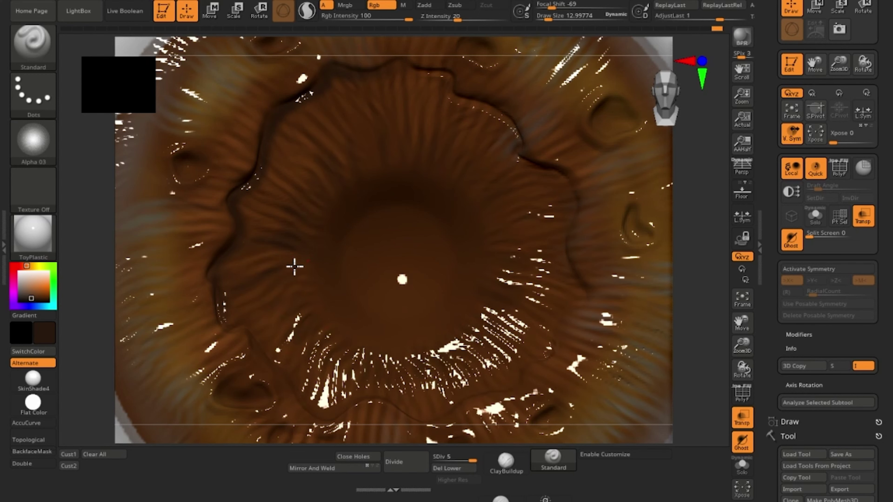
# Continue the dark brown shading along the right and lower parts of the wavy ridge.
pyautogui.moveTo(482, 108); pyautogui.dragTo(465, 105)
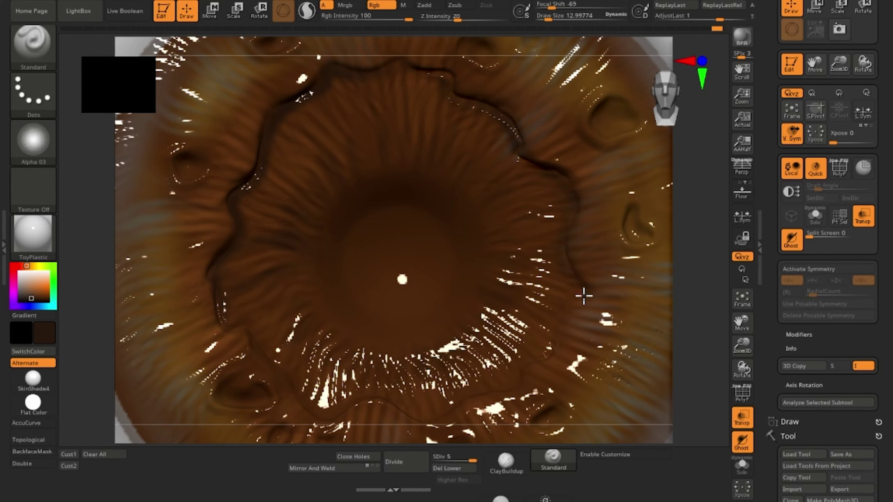
pyautogui.moveTo(551, 317); pyautogui.dragTo(570, 280, button='right')
pyautogui.moveTo(424, 416)
pyautogui.mouseDown()
pyautogui.moveTo(464, 385)
pyautogui.moveTo(522, 388)
pyautogui.mouseUp()
pyautogui.moveTo(410, 406)
pyautogui.mouseDown()
pyautogui.moveTo(357, 399)
pyautogui.moveTo(327, 425)
pyautogui.mouseUp()
pyautogui.moveTo(684, 309); pyautogui.dragTo(718, 245)
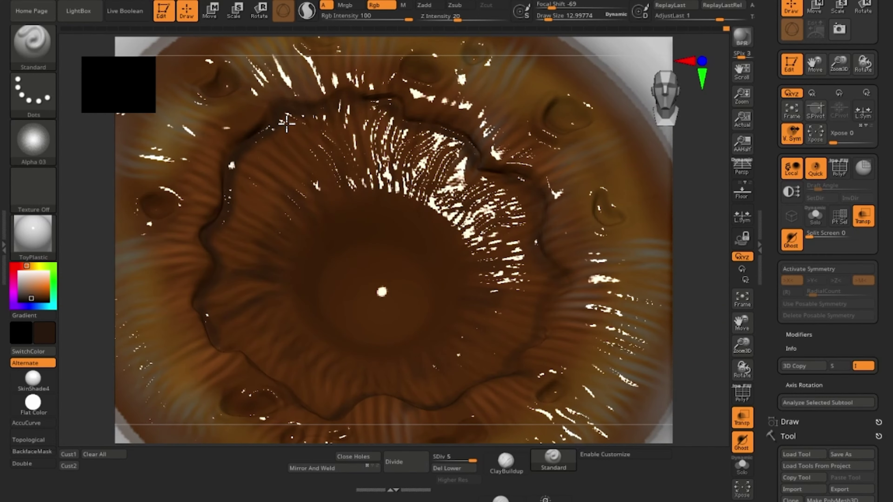
# Softly darken the inner iris between the wavy ridge and the pupil area with dark brown at a Draw Size of about 35.
pyautogui.moveTo(245, 339); pyautogui.dragTo(268, 360)
pyautogui.moveTo(526, 333); pyautogui.dragTo(495, 359)
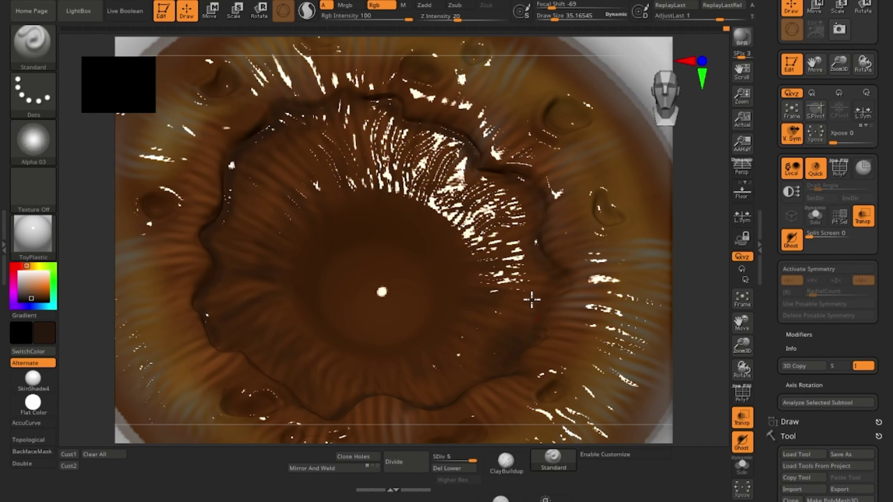
pyautogui.moveTo(532, 300); pyautogui.dragTo(545, 288)
pyautogui.moveTo(716, 248)
pyautogui.keyDown('alt'); pyautogui.mouseDown()
pyautogui.moveTo(707, 319)
pyautogui.moveTo(611, 301)
pyautogui.moveTo(707, 316)
pyautogui.mouseUp(); pyautogui.keyUp('alt')
pyautogui.keyDown('alt'); pyautogui.moveTo(706, 316); pyautogui.dragTo(713, 247); pyautogui.keyUp('alt')
pyautogui.moveTo(393, 155); pyautogui.dragTo(388, 144)
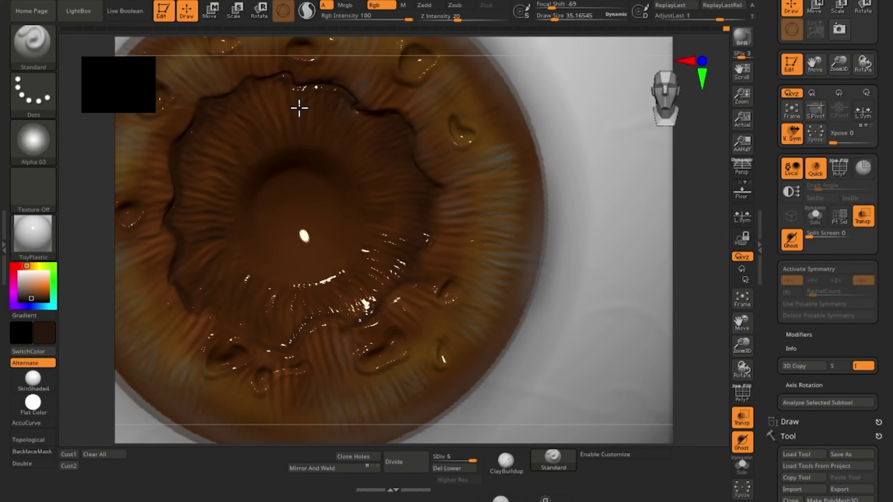
# Shade soft dark brown patches just outside the wavy ridge on the iris's upper-right side.
pyautogui.keyDown('alt'); pyautogui.moveTo(716, 201); pyautogui.dragTo(752, 270); pyautogui.keyUp('alt')
pyautogui.moveTo(417, 156); pyautogui.dragTo(486, 166)
pyautogui.moveTo(464, 200)
pyautogui.mouseDown()
pyautogui.moveTo(550, 233)
pyautogui.moveTo(495, 257)
pyautogui.mouseUp()
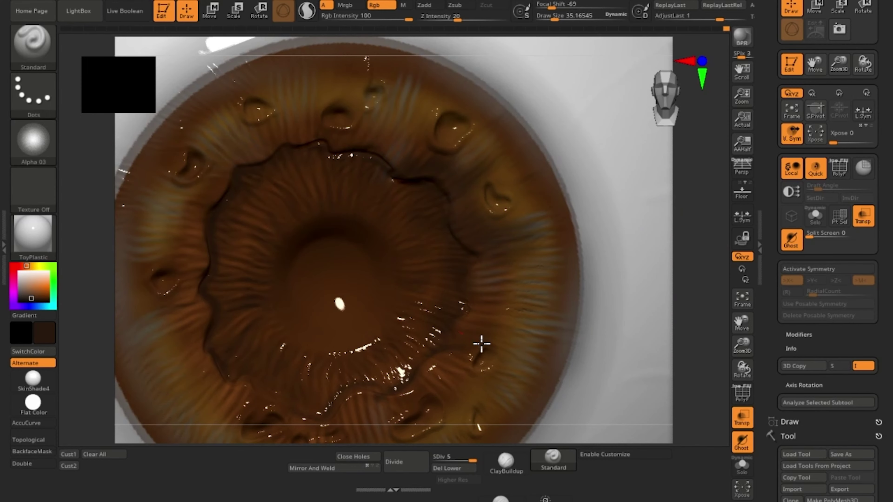
pyautogui.keyDown('alt'); pyautogui.moveTo(687, 370); pyautogui.dragTo(753, 325); pyautogui.keyUp('alt')
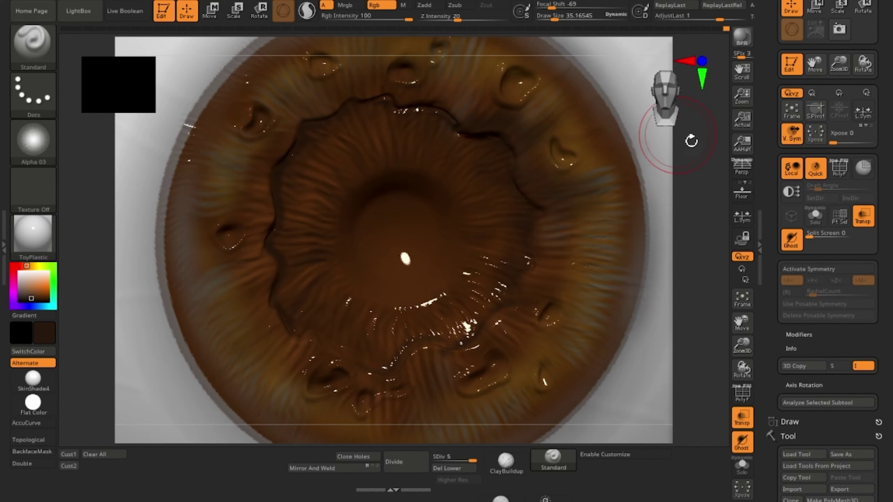
pyautogui.keyDown('alt'); pyautogui.moveTo(691, 139); pyautogui.dragTo(689, 168); pyautogui.keyUp('alt')
pyautogui.press('f')
pyautogui.moveTo(658, 193); pyautogui.dragTo(699, 296)
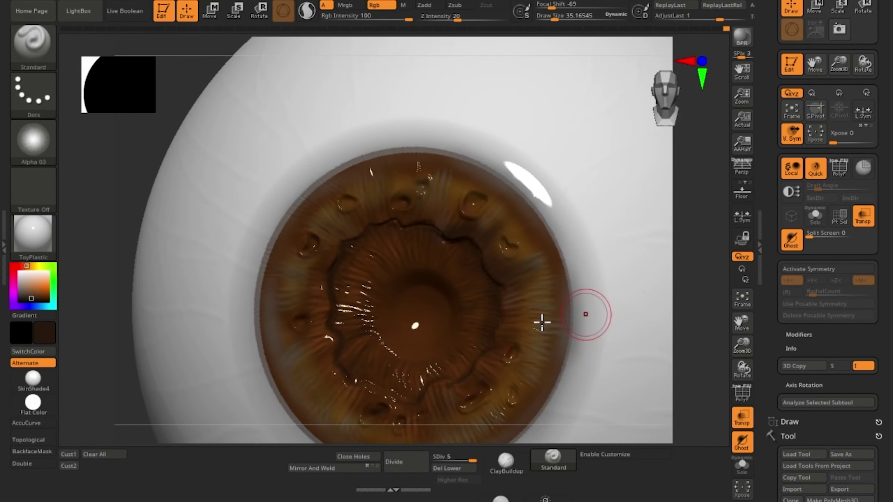
# Switch to black and paint a solid round pupil at the iris's centre using Alpha 13 and the DragRect stroke.
pyautogui.click(28, 353)
pyautogui.moveTo(696, 241); pyautogui.dragTo(719, 221)
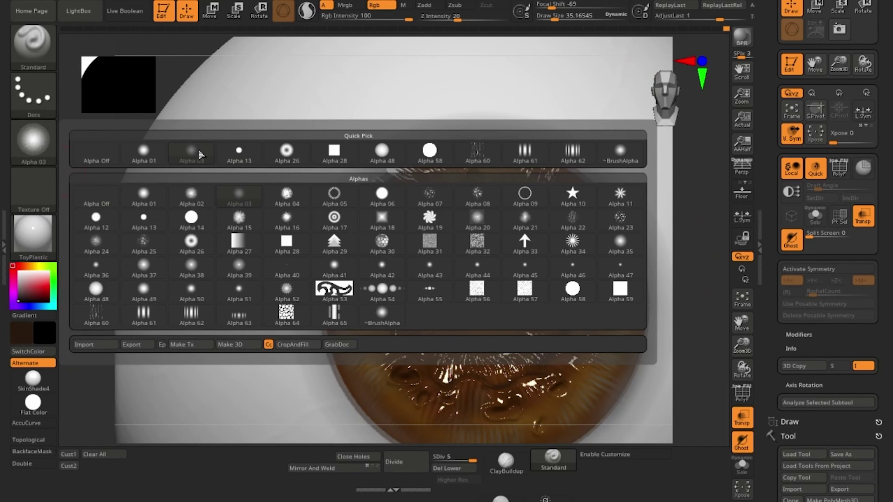
pyautogui.click(239, 151)
pyautogui.click(34, 92)
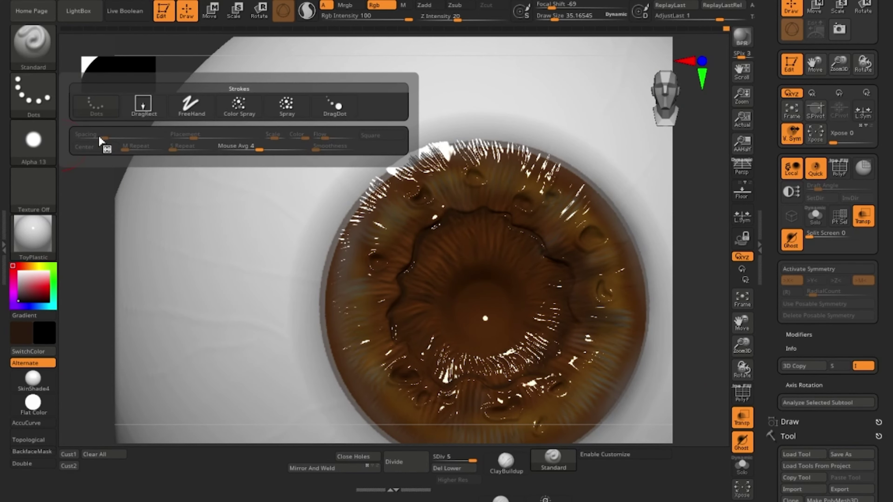
pyautogui.click(140, 105)
pyautogui.keyDown('alt'); pyautogui.moveTo(691, 293); pyautogui.dragTo(629, 216); pyautogui.keyUp('alt')
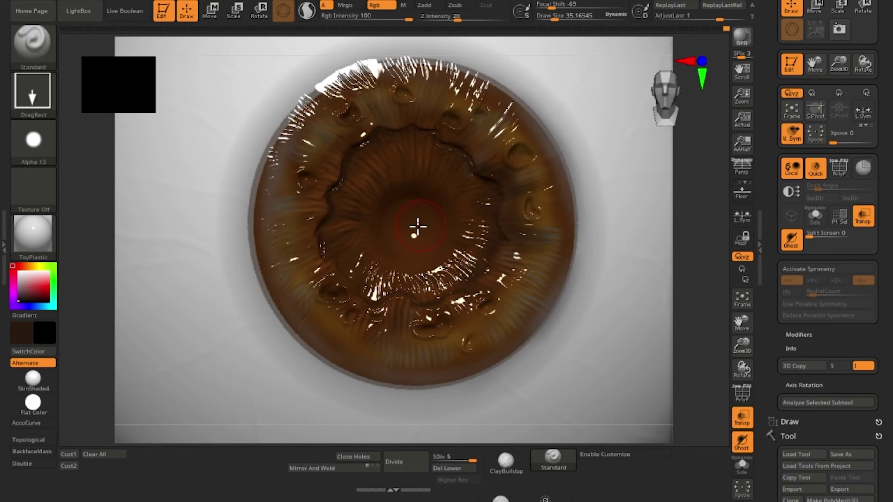
pyautogui.moveTo(418, 241); pyautogui.dragTo(504, 347)
pyautogui.keyDown('alt'); pyautogui.moveTo(677, 230); pyautogui.dragTo(631, 240); pyautogui.keyUp('alt')
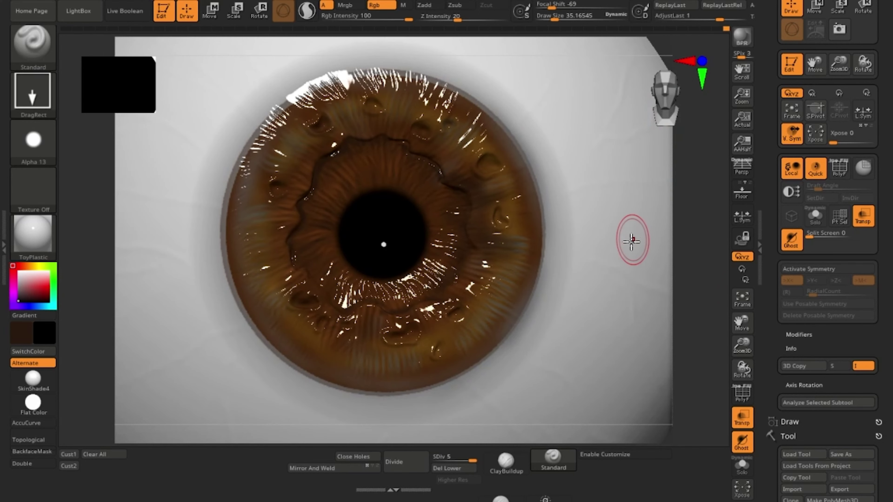
# Paint fine black fibres radiating from the pupil using the Dots stroke, Alpha 61 and a Draw Size of about 11.5.
pyautogui.click(34, 84)
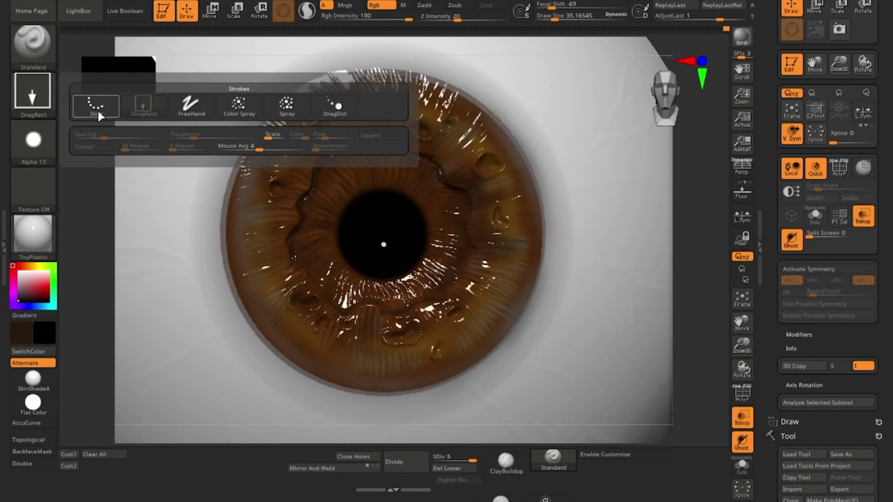
pyautogui.click(95, 103)
pyautogui.press('space')
pyautogui.moveTo(466, 176); pyautogui.dragTo(464, 175)
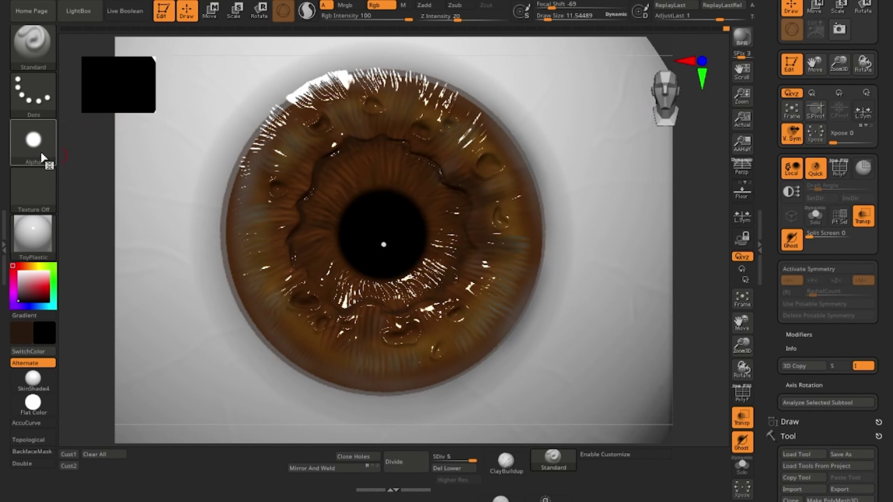
pyautogui.click(33, 141)
pyautogui.click(150, 316)
pyautogui.keyDown('alt'); pyautogui.moveTo(728, 208); pyautogui.dragTo(725, 327); pyautogui.keyUp('alt')
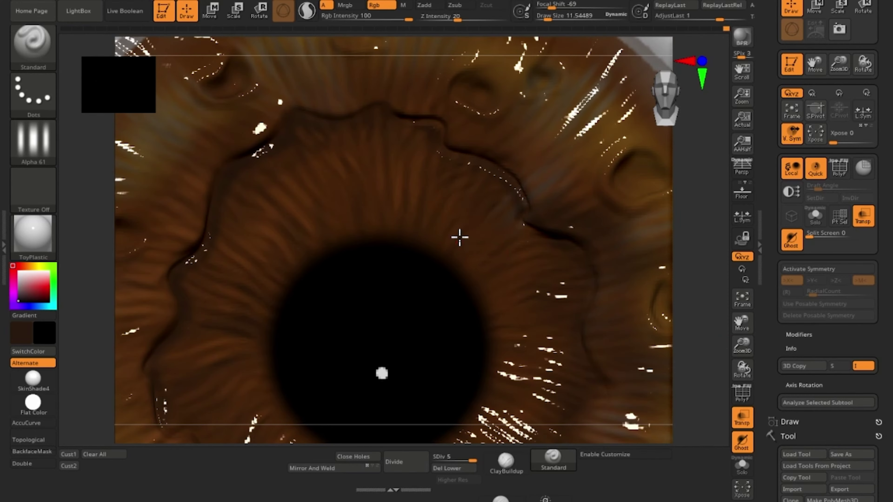
pyautogui.moveTo(502, 205)
pyautogui.mouseDown()
pyautogui.moveTo(467, 229)
pyautogui.moveTo(452, 254)
pyautogui.mouseUp()
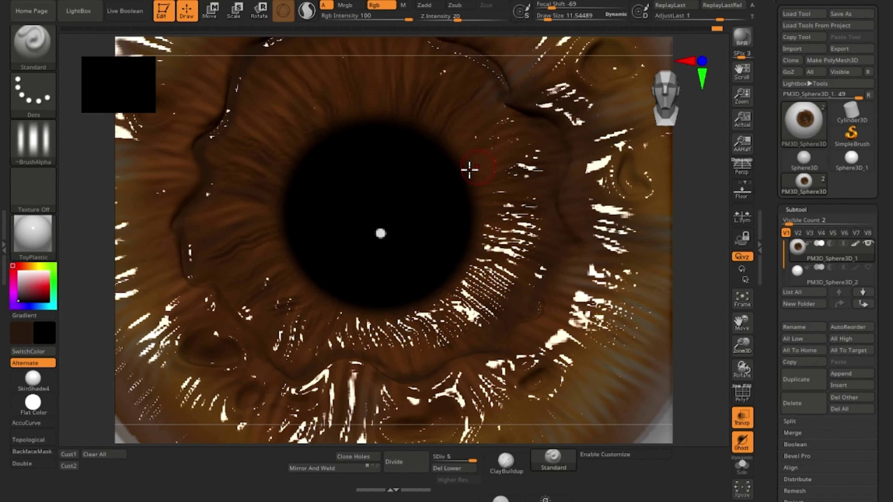
# Add thin black fibres across the outer iris around the pits and lightly smooth them.
pyautogui.keyDown('alt'); pyautogui.moveTo(710, 249); pyautogui.dragTo(703, 151); pyautogui.keyUp('alt')
pyautogui.moveTo(661, 268); pyautogui.dragTo(622, 299)
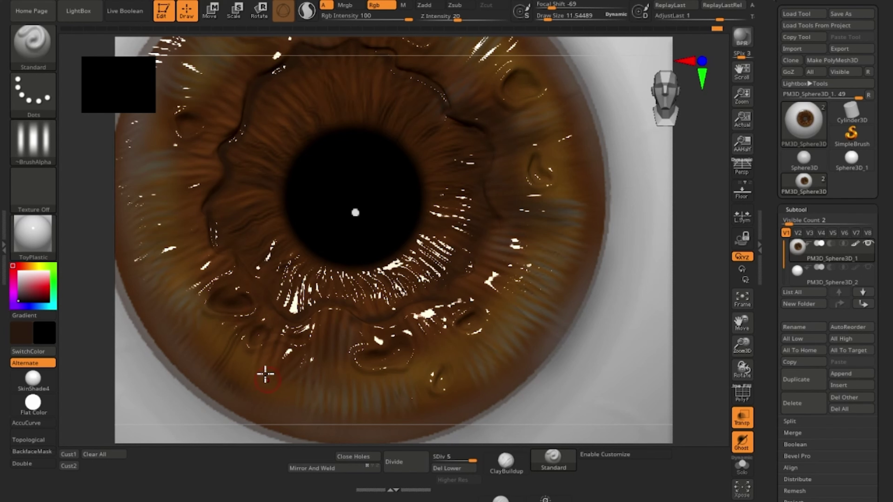
pyautogui.keyDown('alt'); pyautogui.moveTo(679, 352); pyautogui.dragTo(717, 295); pyautogui.keyUp('alt')
pyautogui.moveTo(377, 303); pyautogui.dragTo(368, 369)
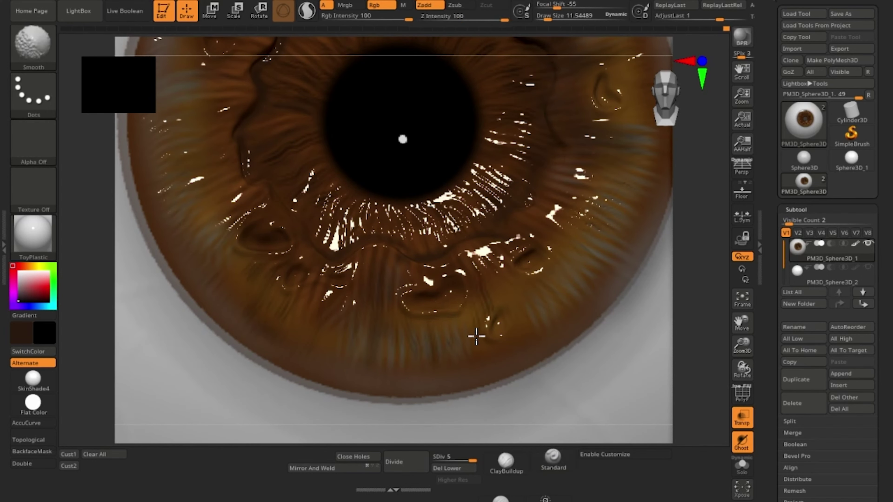
pyautogui.keyDown('alt'); pyautogui.moveTo(536, 306); pyautogui.dragTo(324, 272); pyautogui.keyUp('alt')
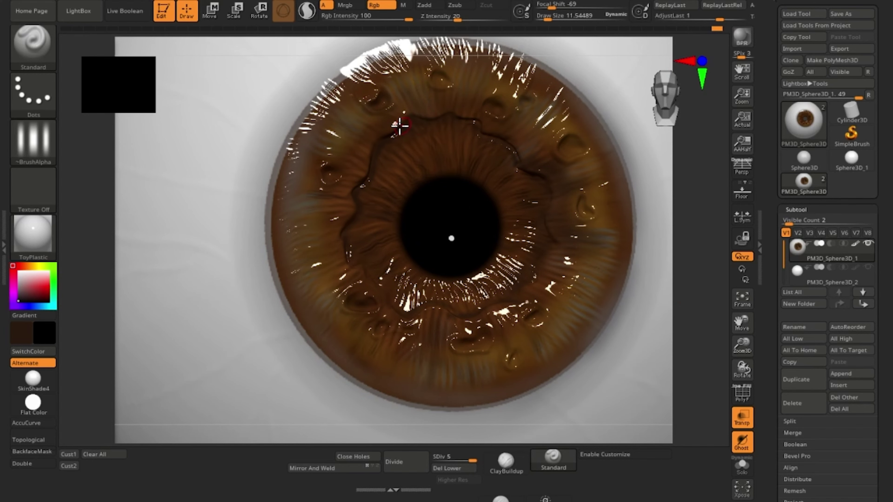
pyautogui.press('shift')
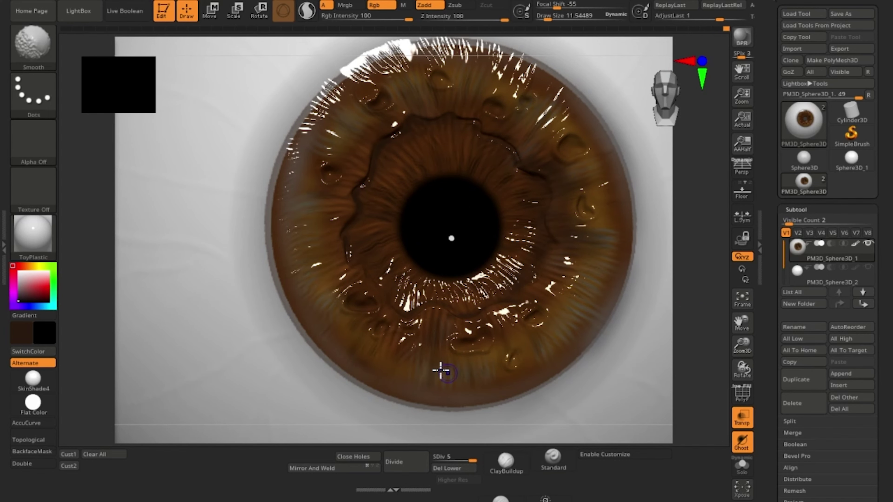
pyautogui.moveTo(723, 299)
pyautogui.keyDown('alt'); pyautogui.mouseDown()
pyautogui.moveTo(678, 209)
pyautogui.moveTo(688, 323)
pyautogui.moveTo(712, 289)
pyautogui.mouseUp(); pyautogui.keyUp('alt')
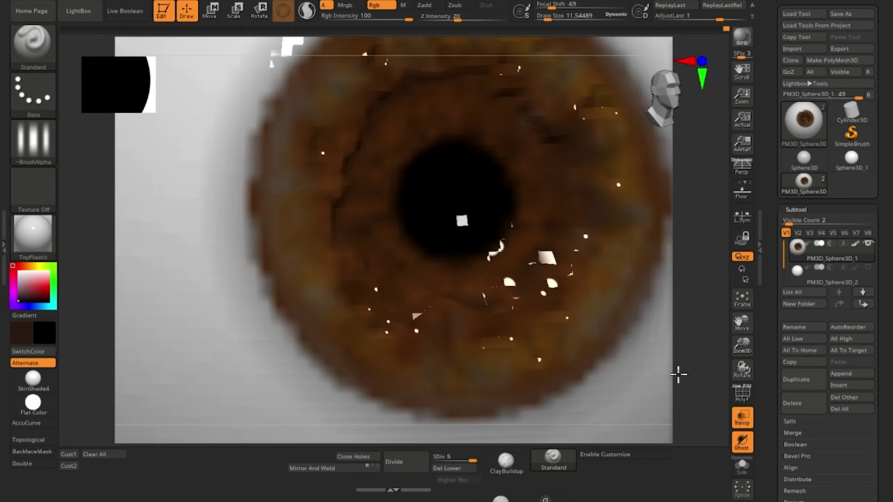
# Darken the centres of the iris pits with soft black using Alpha 03 and a Draw Size of about 24.
pyautogui.click(55, 149)
pyautogui.click(191, 152)
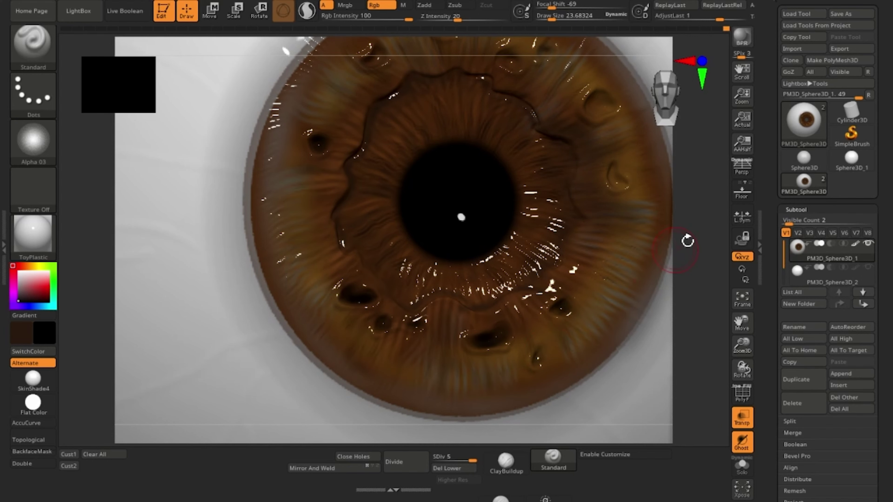
pyautogui.moveTo(688, 241); pyautogui.dragTo(554, 260)
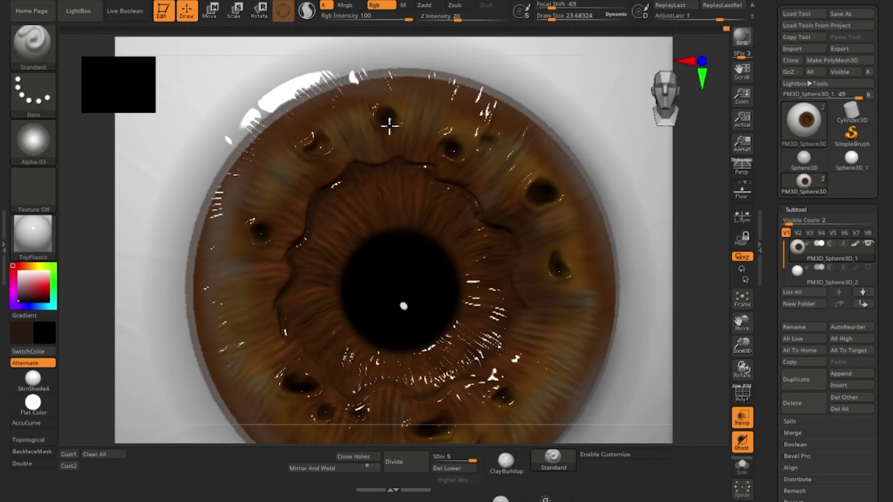
pyautogui.keyDown('ctrl'); pyautogui.moveTo(418, 170); pyautogui.dragTo(382, 250, button='right'); pyautogui.keyUp('ctrl')
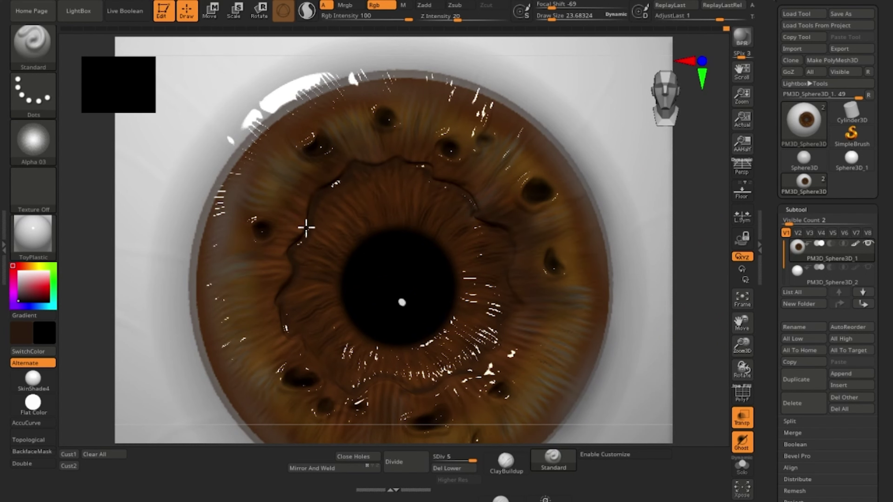
# Undo the last three changes and paint soft black shading around the wavy ridge and the nearby pits.
pyautogui.hotkey('ctrl', 'z')
pyautogui.hotkey('ctrl', 'z')
pyautogui.hotkey('ctrl', 'z')
pyautogui.moveTo(308, 191)
pyautogui.mouseDown()
pyautogui.moveTo(372, 147)
pyautogui.moveTo(436, 141)
pyautogui.mouseUp()
pyautogui.moveTo(473, 183); pyautogui.dragTo(513, 197)
pyautogui.moveTo(489, 345); pyautogui.dragTo(490, 403)
# Fill the whole outer sphere with the ToyPlastic material, using material-only mode (M) and no colour.
pyautogui.press('super')
pyautogui.moveTo(714, 343); pyautogui.dragTo(668, 316)
pyautogui.moveTo(569, 380); pyautogui.dragTo(625, 385)
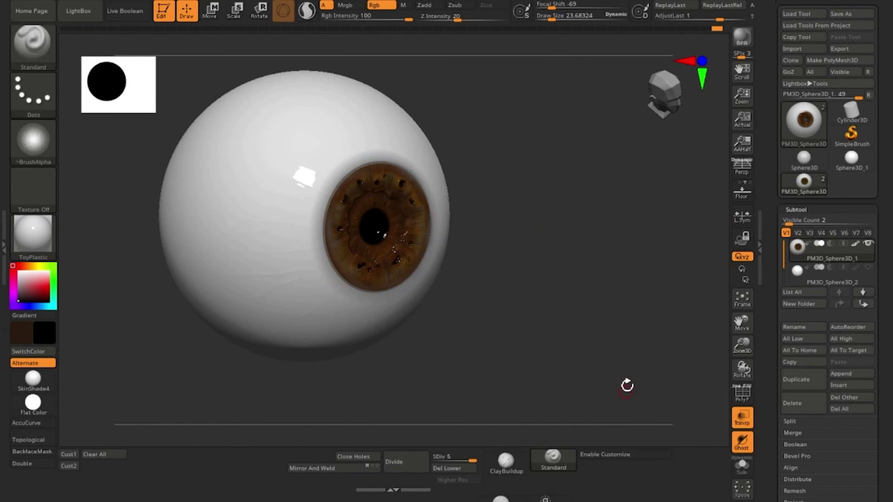
pyautogui.moveTo(644, 343); pyautogui.dragTo(613, 376)
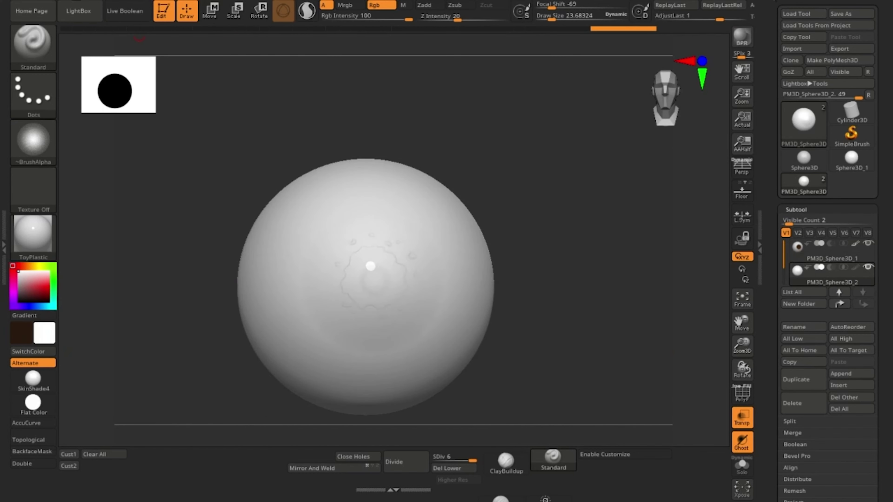
pyautogui.click(128, 1)
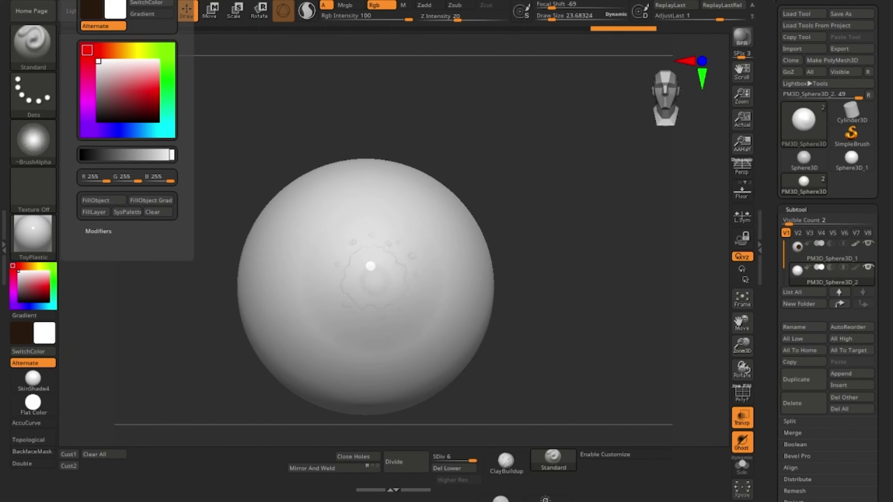
pyautogui.click(383, 5)
pyautogui.click(403, 5)
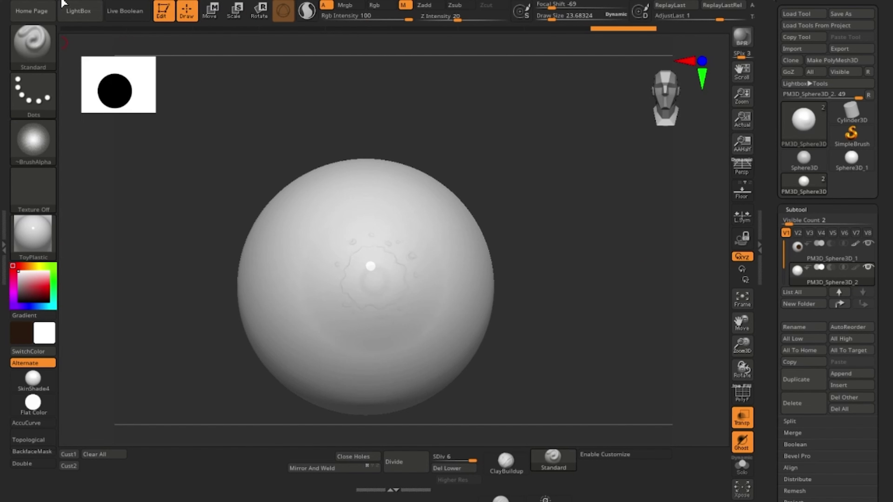
pyautogui.click(80, 10)
pyautogui.click(103, 203)
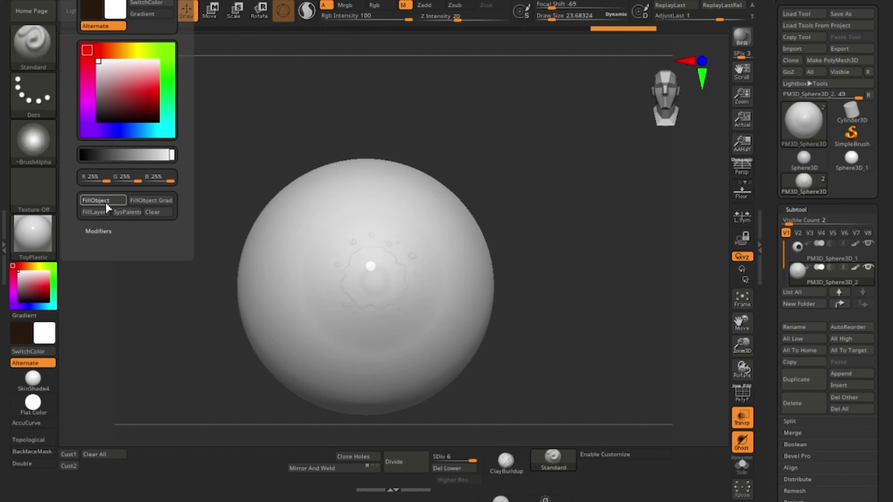
pyautogui.moveTo(618, 199); pyautogui.dragTo(614, 209)
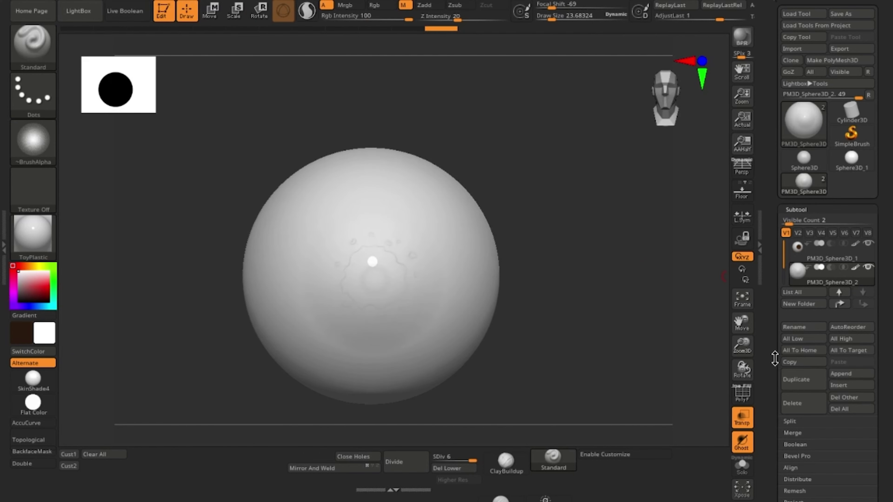
# Enable BPR Transparent Shading for the outer sphere and turn on the Transparent render property.
pyautogui.scroll(-10, 775, 355)
pyautogui.click(815, 406)
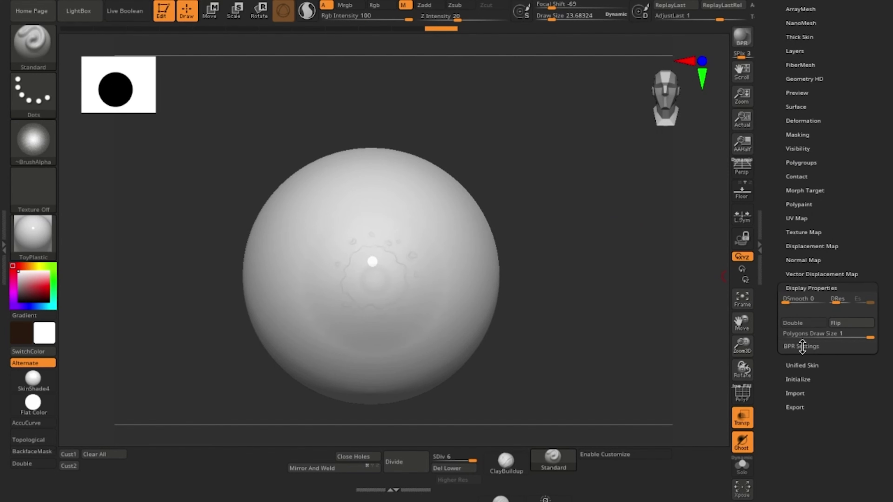
pyautogui.click(802, 346)
pyautogui.click(805, 359)
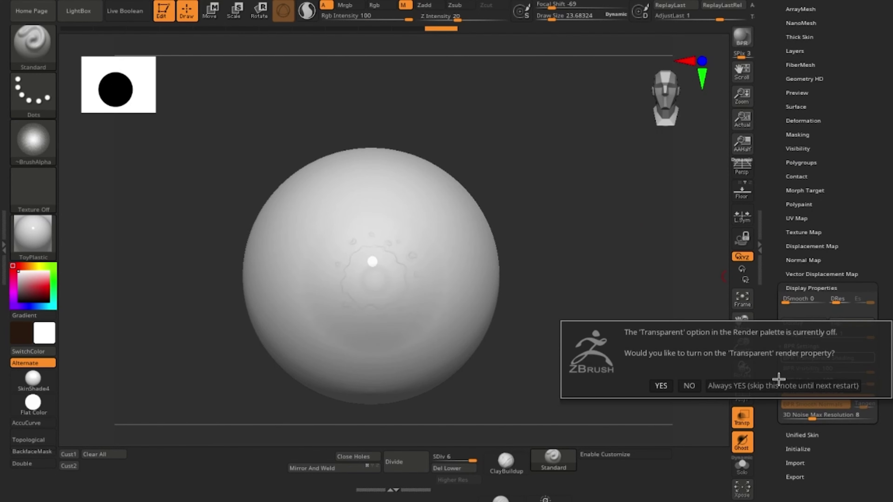
pyautogui.click(661, 385)
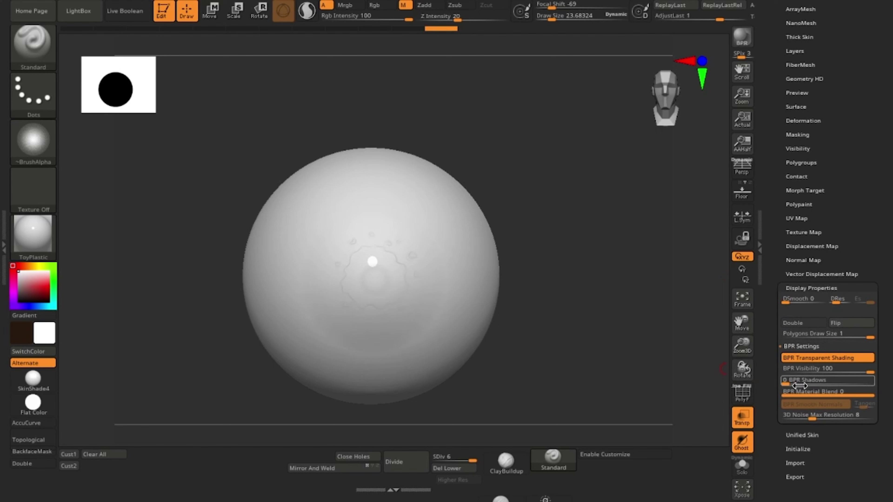
# Set the outer sphere's BPR Shadows to 0 and its BPR Visibility to 76, and reduce the visibility a little further.
pyautogui.moveTo(790, 381); pyautogui.dragTo(765, 383)
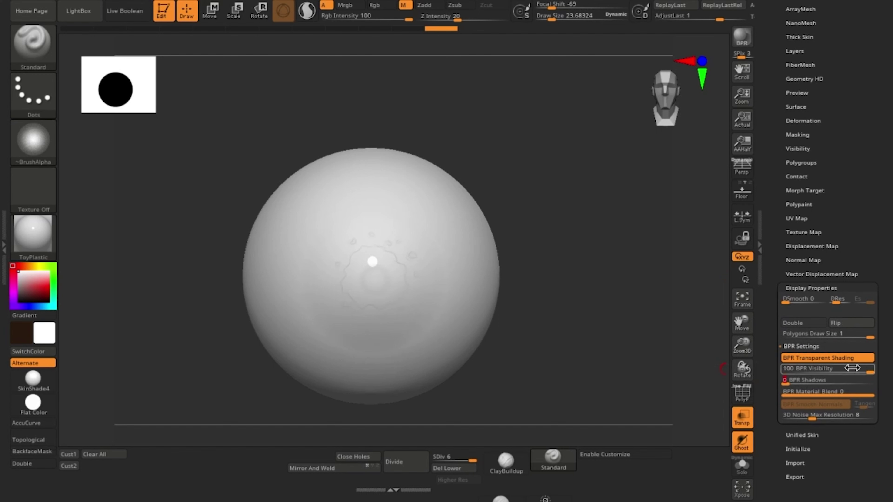
pyautogui.moveTo(852, 367); pyautogui.dragTo(836, 367)
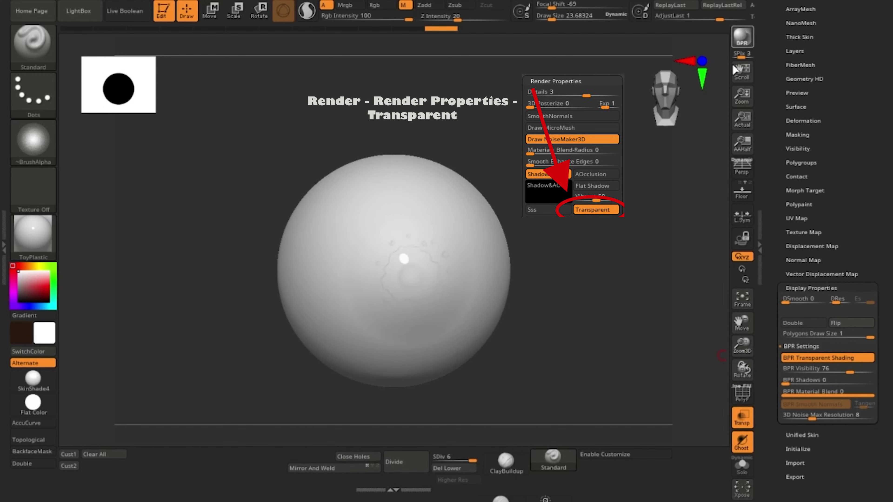
pyautogui.moveTo(850, 369); pyautogui.dragTo(829, 377)
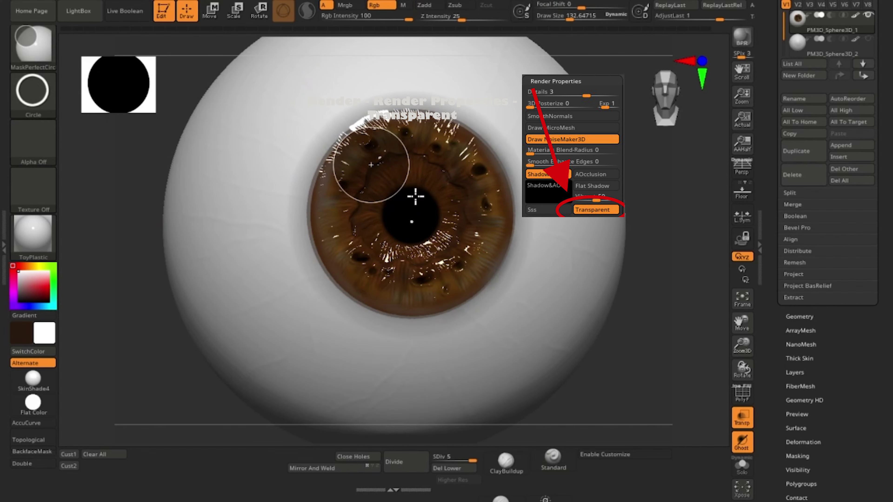
# Mask the inner eyeball's iris with a perfect circle mask and clear the unwanted mask at the back of the eyeball.
pyautogui.keyDown('ctrl'); pyautogui.moveTo(540, 309); pyautogui.dragTo(528, 304); pyautogui.keyUp('ctrl')
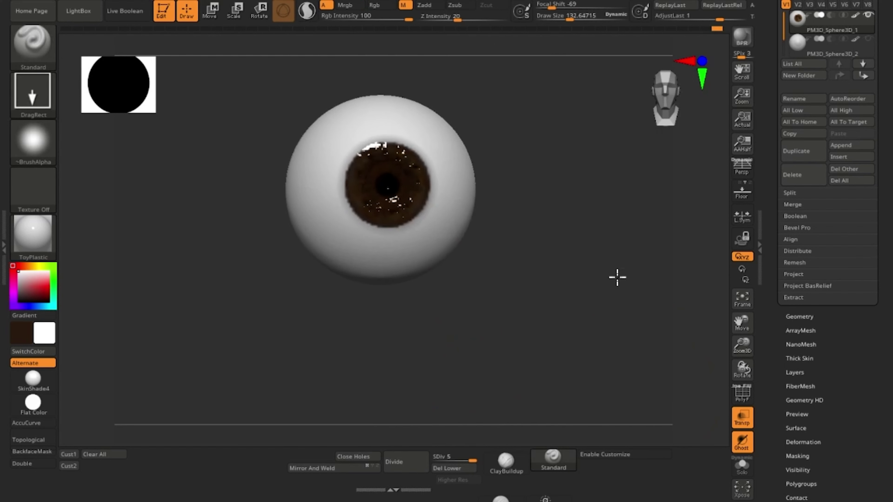
pyautogui.moveTo(616, 277)
pyautogui.mouseDown()
pyautogui.moveTo(577, 279)
pyautogui.moveTo(673, 363)
pyautogui.moveTo(614, 329)
pyautogui.moveTo(629, 288)
pyautogui.mouseUp()
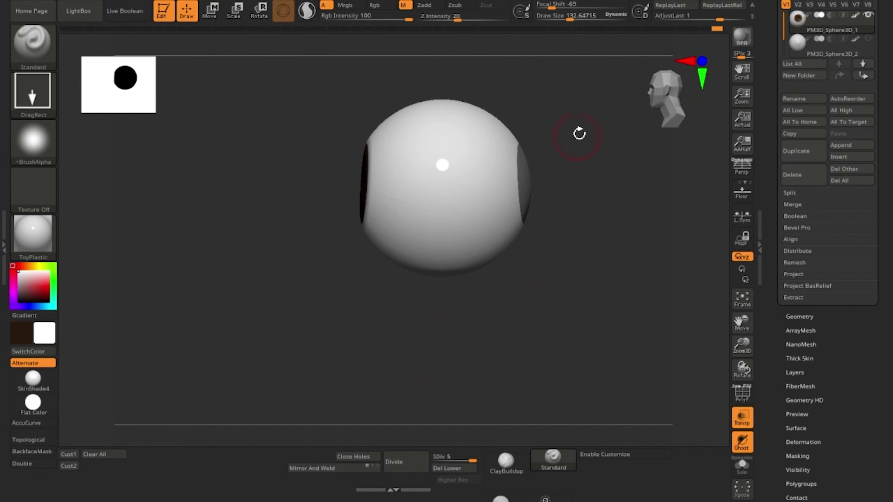
pyautogui.keyDown('ctrl'); pyautogui.moveTo(592, 89); pyautogui.dragTo(552, 364); pyautogui.keyUp('ctrl')
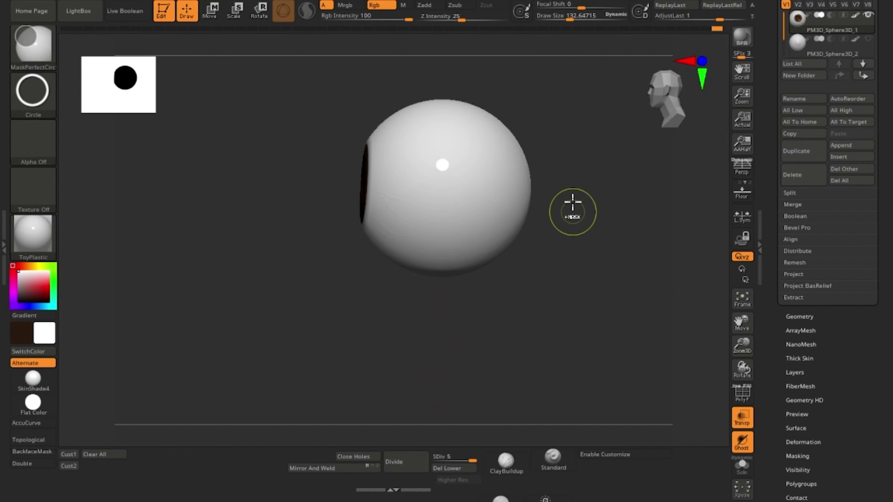
pyautogui.moveTo(573, 202)
pyautogui.mouseDown()
pyautogui.moveTo(634, 249)
pyautogui.moveTo(580, 257)
pyautogui.moveTo(630, 260)
pyautogui.moveTo(572, 342)
pyautogui.mouseUp()
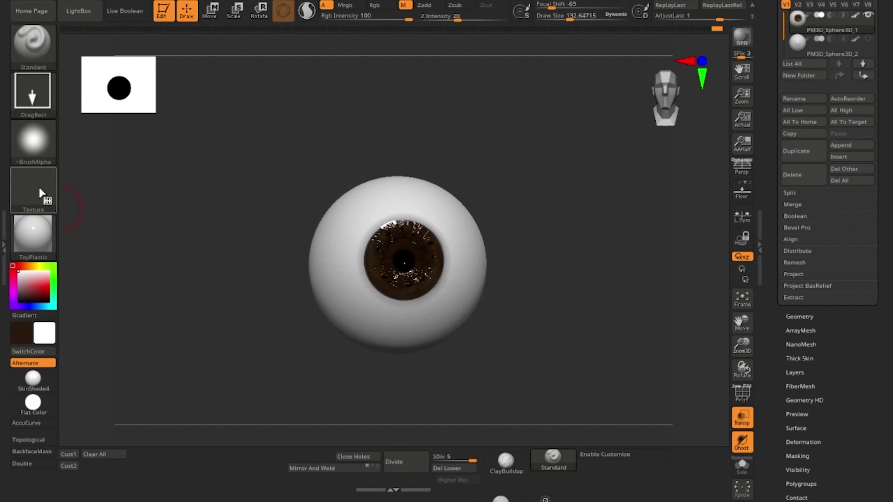
# Paint the front of the eye white pale greyish pink with the Dots stroke in Rgb mode, raising Draw Size to about 558.
pyautogui.click(33, 141)
pyautogui.click(31, 96)
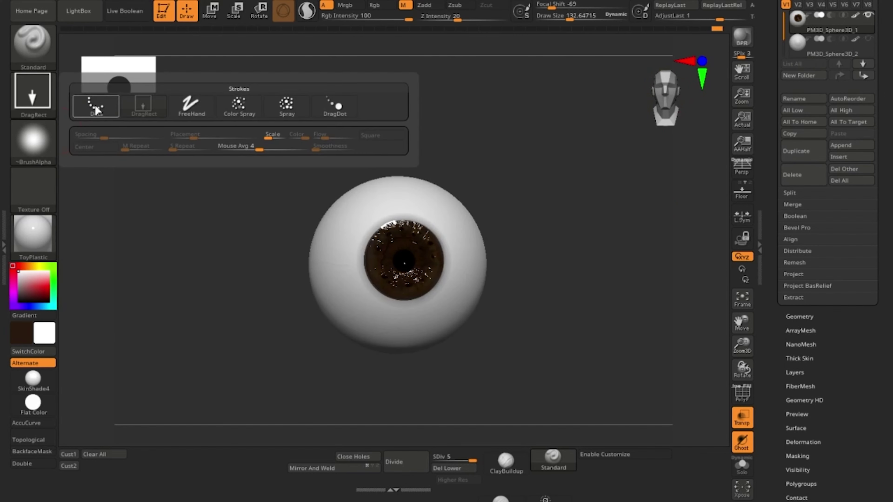
pyautogui.click(93, 103)
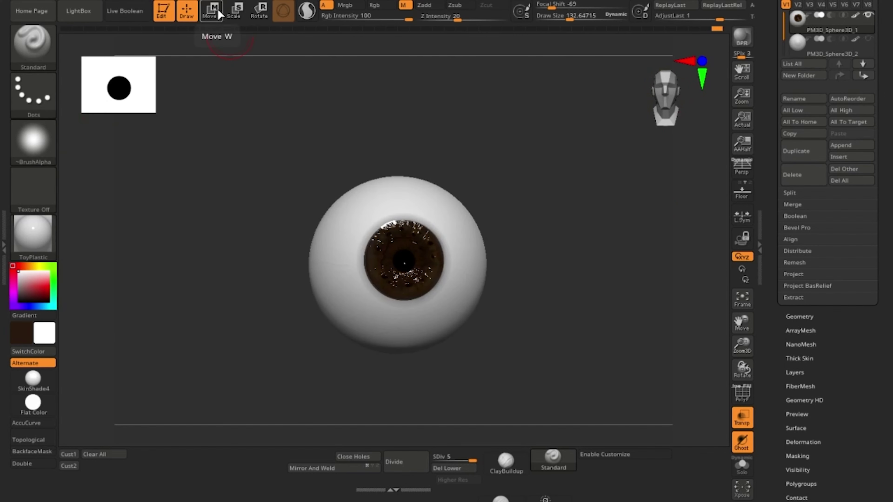
pyautogui.click(402, 8)
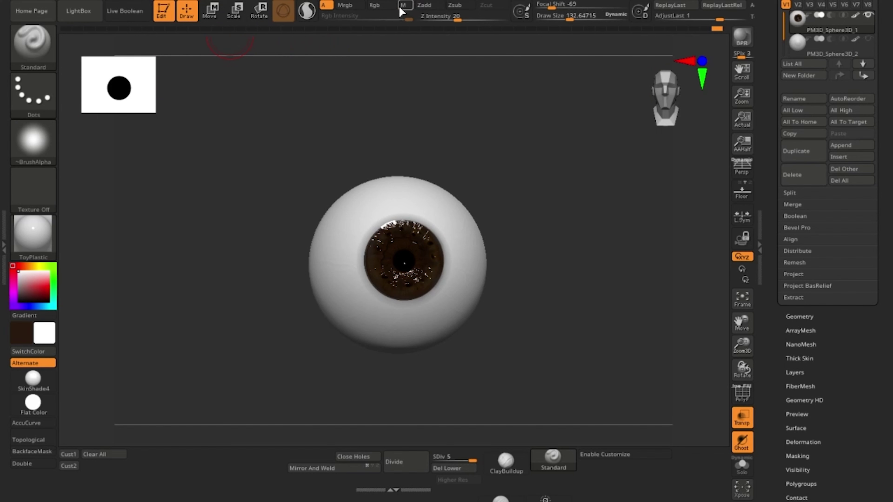
pyautogui.click(376, 5)
pyautogui.moveTo(21, 277); pyautogui.dragTo(19, 285)
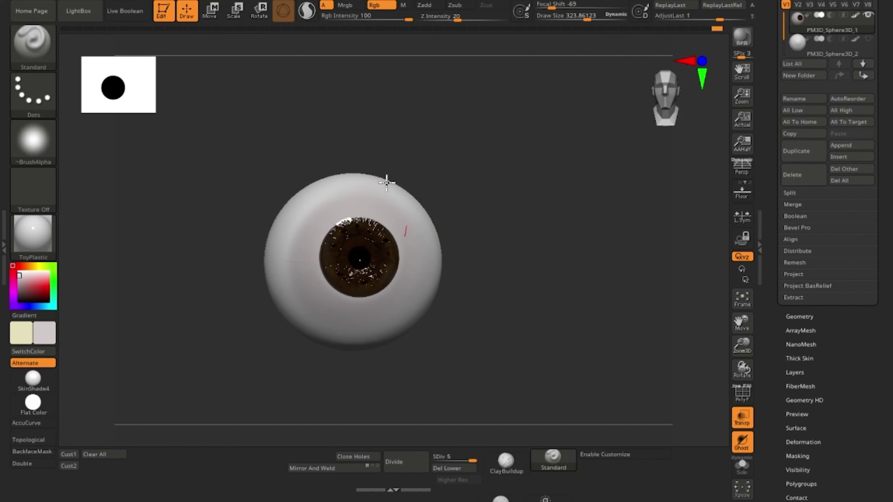
pyautogui.press('space')
pyautogui.moveTo(367, 274); pyautogui.dragTo(383, 274)
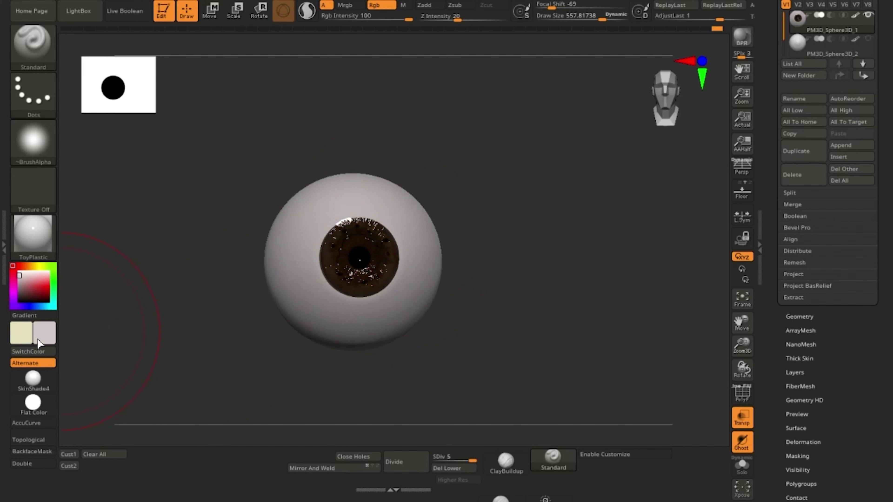
# Cover the sides, back, top and underside of the eyeball with the pale greyish pink.
pyautogui.moveTo(157, 326); pyautogui.dragTo(207, 321)
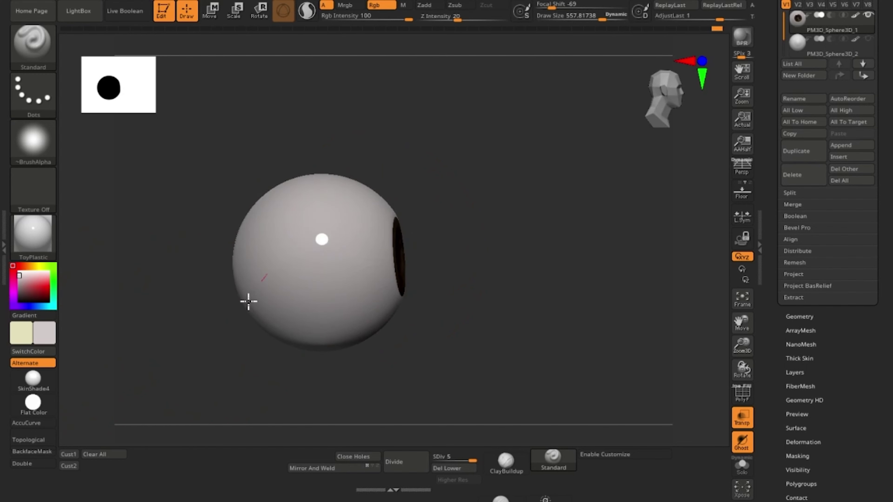
pyautogui.moveTo(363, 355); pyautogui.dragTo(225, 226)
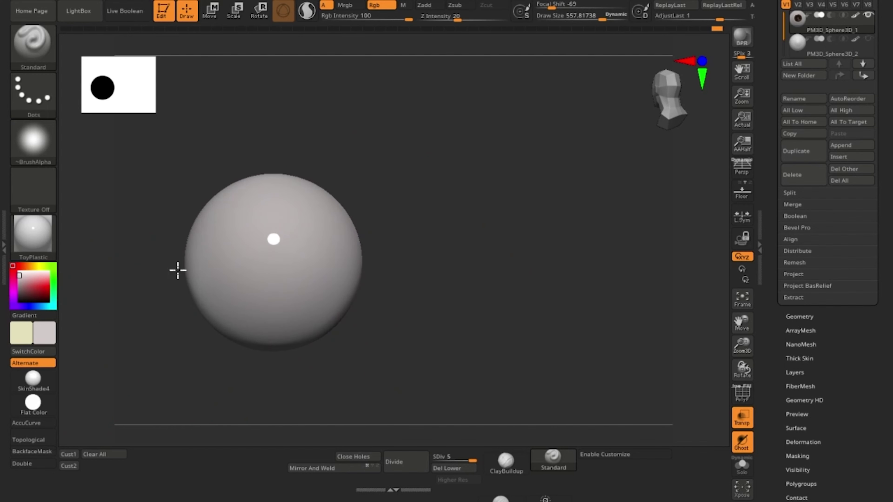
pyautogui.moveTo(236, 280); pyautogui.dragTo(255, 384)
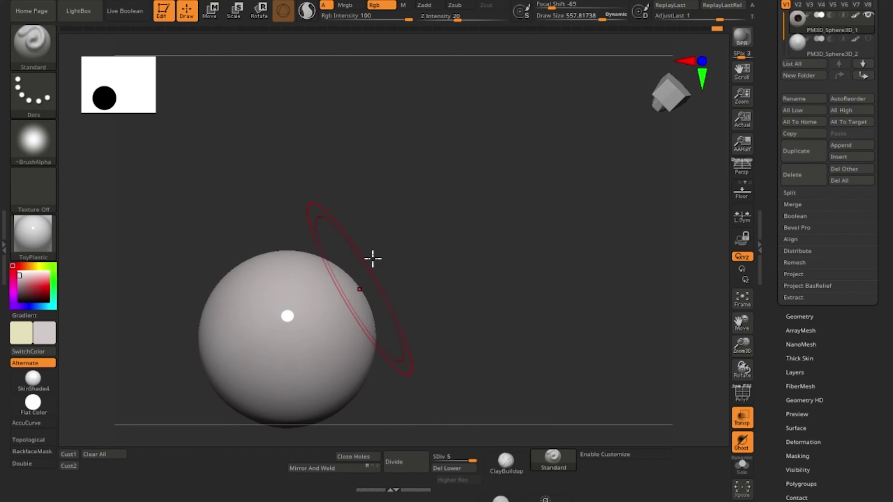
pyautogui.moveTo(372, 259); pyautogui.dragTo(540, 260)
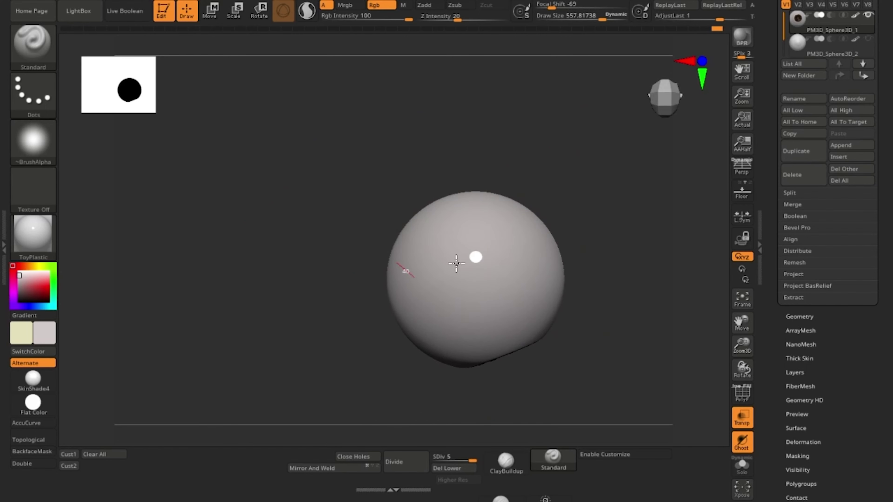
pyautogui.moveTo(456, 263); pyautogui.dragTo(567, 318)
# Switch to the pale yellow colour and paint a soft yellowish tint on the white around the iris.
pyautogui.keyDown('alt'); pyautogui.moveTo(628, 285); pyautogui.dragTo(654, 334); pyautogui.keyUp('alt')
pyautogui.click(44, 353)
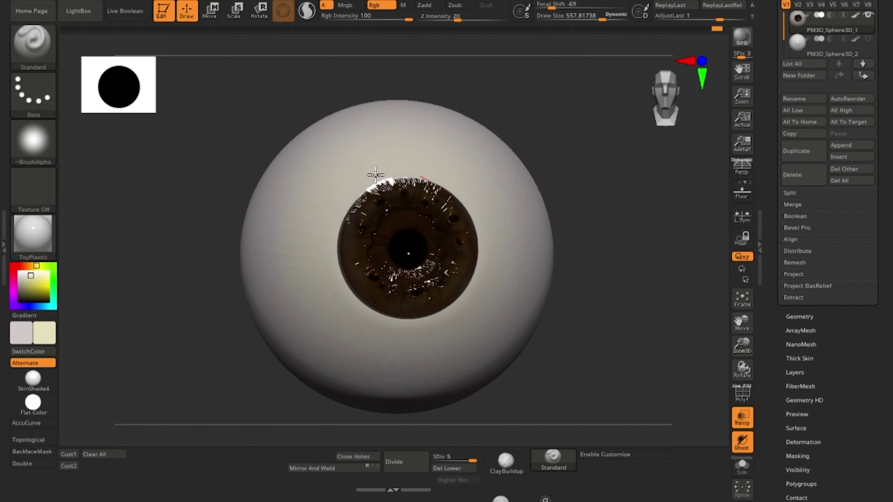
pyautogui.moveTo(647, 316); pyautogui.dragTo(610, 335)
pyautogui.click(659, 96)
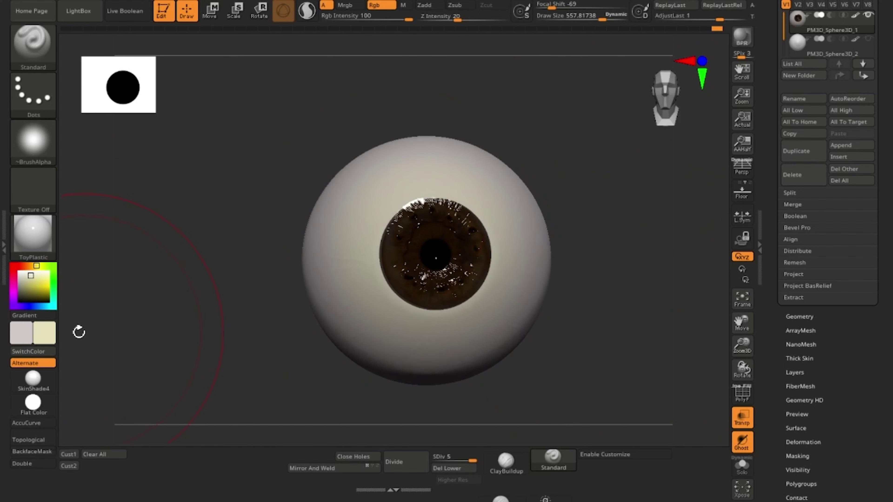
# Switch back to pale greyish pink and blend it over the outer edge of the yellowish area around the iris.
pyautogui.click(35, 351)
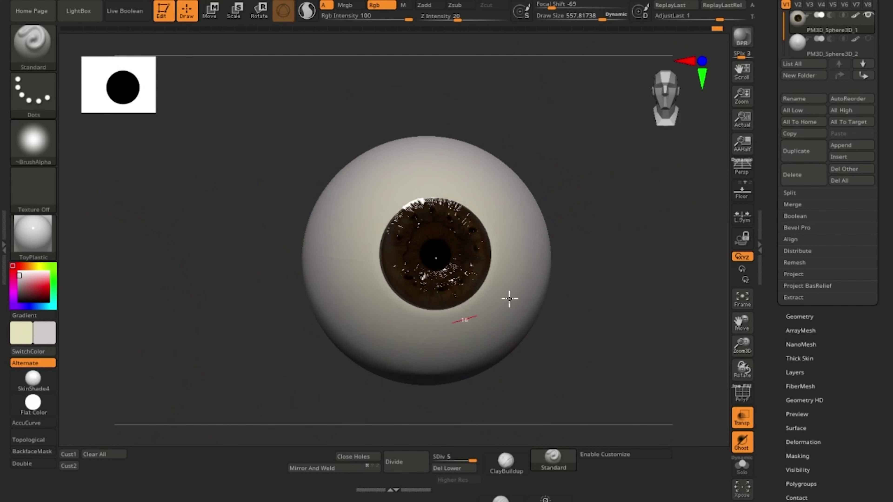
pyautogui.moveTo(651, 337)
pyautogui.mouseDown()
pyautogui.moveTo(624, 349)
pyautogui.moveTo(620, 399)
pyautogui.moveTo(651, 319)
pyautogui.moveTo(636, 335)
pyautogui.mouseUp()
pyautogui.keyDown('alt'); pyautogui.moveTo(665, 235); pyautogui.dragTo(499, 292); pyautogui.keyUp('alt')
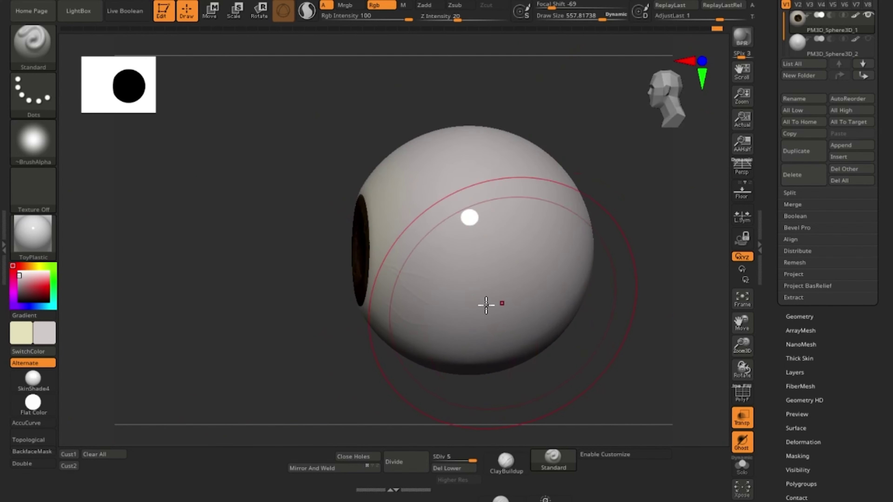
# Pick a dark muted red and paint the back and side of the eyeball, fading towards the front white.
pyautogui.moveTo(27, 286); pyautogui.dragTo(28, 290)
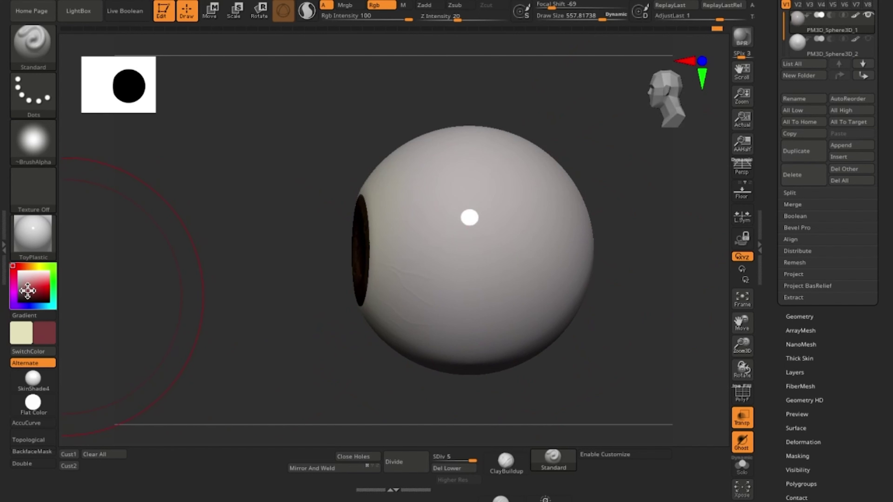
pyautogui.keyDown('alt'); pyautogui.moveTo(331, 381); pyautogui.dragTo(260, 356); pyautogui.keyUp('alt')
pyautogui.moveTo(658, 91); pyautogui.dragTo(648, 94)
pyautogui.moveTo(452, 292)
pyautogui.mouseDown()
pyautogui.moveTo(465, 164)
pyautogui.moveTo(434, 241)
pyautogui.moveTo(518, 212)
pyautogui.mouseUp()
pyautogui.keyDown('alt'); pyautogui.moveTo(378, 88); pyautogui.dragTo(396, 74); pyautogui.keyUp('alt')
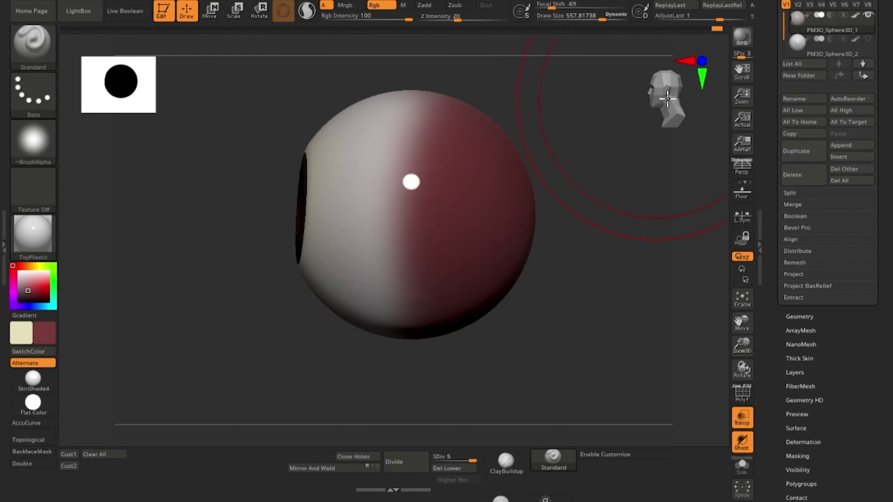
pyautogui.moveTo(366, 218)
pyautogui.mouseDown()
pyautogui.moveTo(395, 155)
pyautogui.moveTo(405, 353)
pyautogui.moveTo(432, 66)
pyautogui.mouseUp()
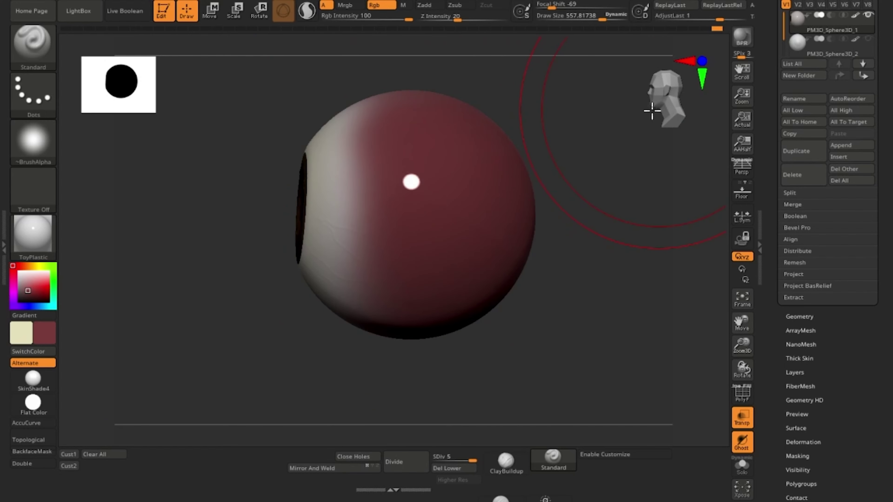
# Extend the dark red around the remaining sides and underside, keeping the white around the iris clear.
pyautogui.moveTo(652, 111)
pyautogui.mouseDown()
pyautogui.moveTo(369, 169)
pyautogui.moveTo(351, 189)
pyautogui.moveTo(383, 134)
pyautogui.moveTo(616, 255)
pyautogui.moveTo(603, 200)
pyautogui.mouseUp()
pyautogui.moveTo(369, 197)
pyautogui.mouseDown()
pyautogui.moveTo(381, 237)
pyautogui.moveTo(404, 263)
pyautogui.mouseUp()
pyautogui.moveTo(594, 335)
pyautogui.mouseDown()
pyautogui.moveTo(604, 244)
pyautogui.moveTo(576, 225)
pyautogui.mouseUp()
pyautogui.moveTo(407, 165)
pyautogui.mouseDown()
pyautogui.moveTo(373, 247)
pyautogui.moveTo(562, 295)
pyautogui.moveTo(472, 145)
pyautogui.moveTo(488, 251)
pyautogui.mouseUp()
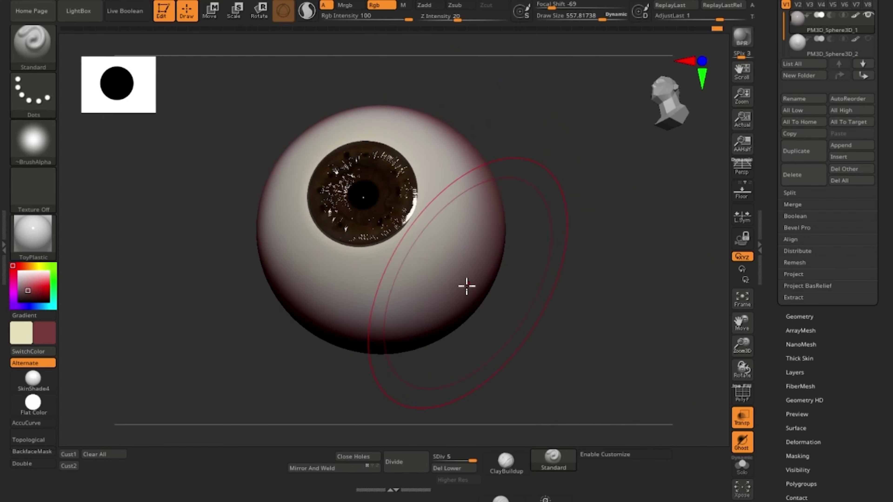
pyautogui.moveTo(467, 286); pyautogui.dragTo(416, 111)
pyautogui.moveTo(586, 319); pyautogui.dragTo(491, 229)
# Adjust the dark red and paint more of it around the outer rim of the eye white.
pyautogui.click(13, 297)
pyautogui.click(27, 295)
pyautogui.moveTo(376, 250); pyautogui.dragTo(468, 221)
pyautogui.moveTo(468, 221)
pyautogui.mouseDown()
pyautogui.moveTo(442, 251)
pyautogui.moveTo(407, 160)
pyautogui.mouseUp()
pyautogui.moveTo(366, 286)
pyautogui.mouseDown()
pyautogui.moveTo(511, 272)
pyautogui.moveTo(324, 194)
pyautogui.mouseUp()
pyautogui.moveTo(551, 286); pyautogui.dragTo(445, 142)
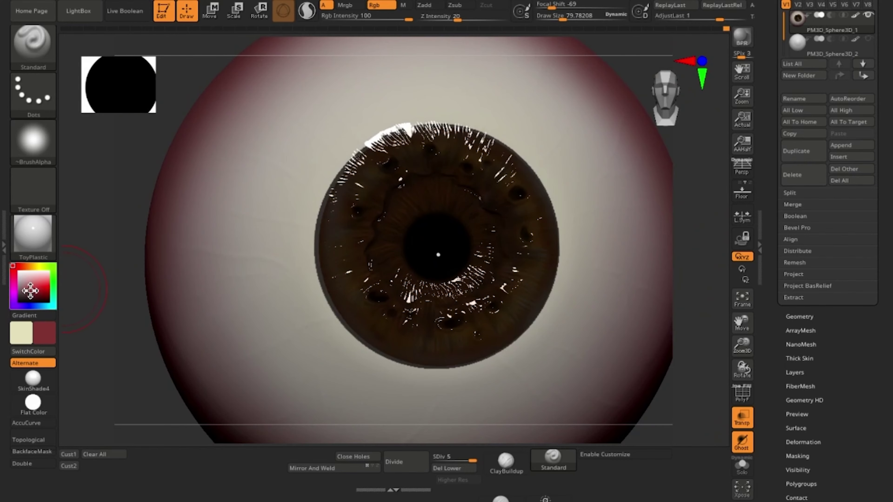
# Set the brush to Z Intensity 45 and draw size about 4, then paint thin branching red veins on the white above the iris.
pyautogui.press('space')
pyautogui.moveTo(246, 265); pyautogui.dragTo(203, 239)
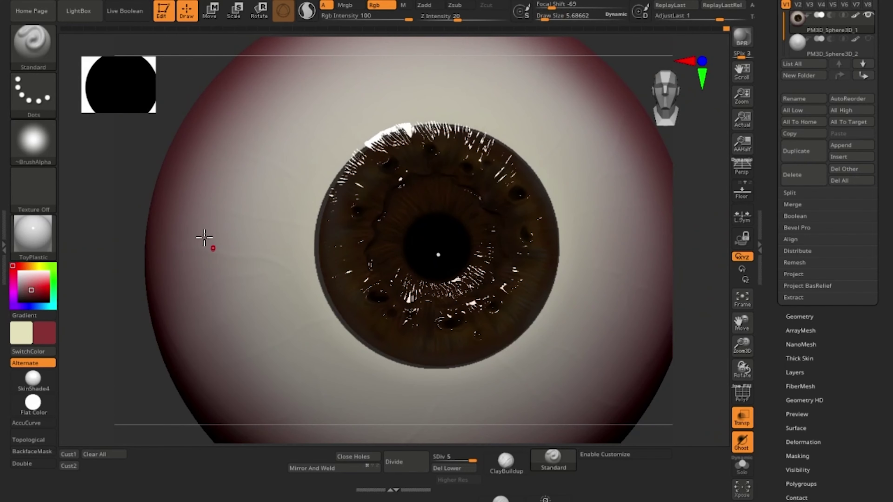
pyautogui.click(33, 141)
pyautogui.click(476, 18)
pyautogui.moveTo(559, 18); pyautogui.dragTo(550, 18)
pyautogui.keyDown('alt'); pyautogui.moveTo(697, 208); pyautogui.dragTo(690, 264); pyautogui.keyUp('alt')
pyautogui.moveTo(534, 122); pyautogui.dragTo(529, 145)
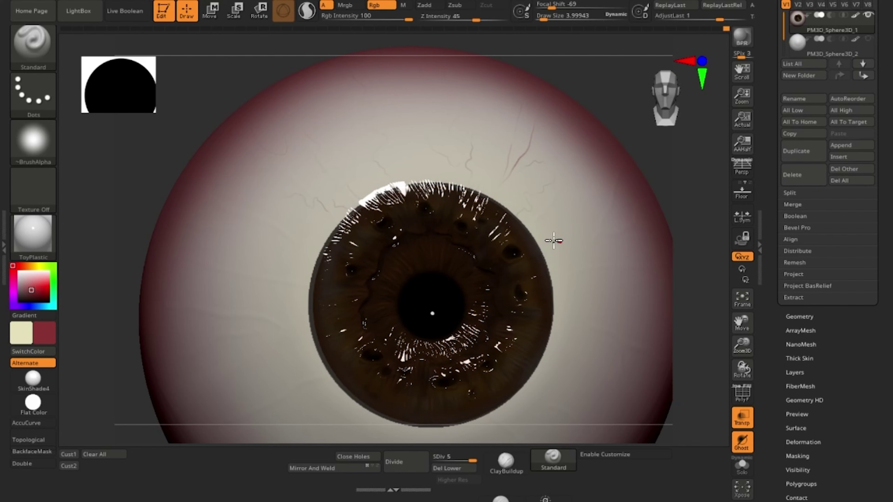
# Enlarge the brush to draw size about 8 and paint more fine branching veins on the white around and below the iris.
pyautogui.keyDown('alt'); pyautogui.moveTo(710, 236); pyautogui.dragTo(456, 189); pyautogui.keyUp('alt')
pyautogui.keyDown('alt'); pyautogui.moveTo(580, 203); pyautogui.dragTo(667, 367); pyautogui.keyUp('alt')
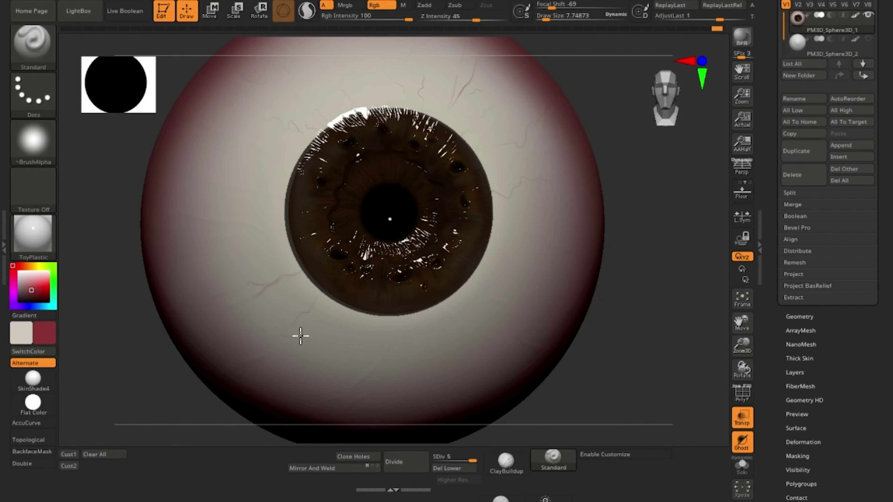
pyautogui.keyDown('alt'); pyautogui.moveTo(660, 243); pyautogui.dragTo(782, 305); pyautogui.keyUp('alt')
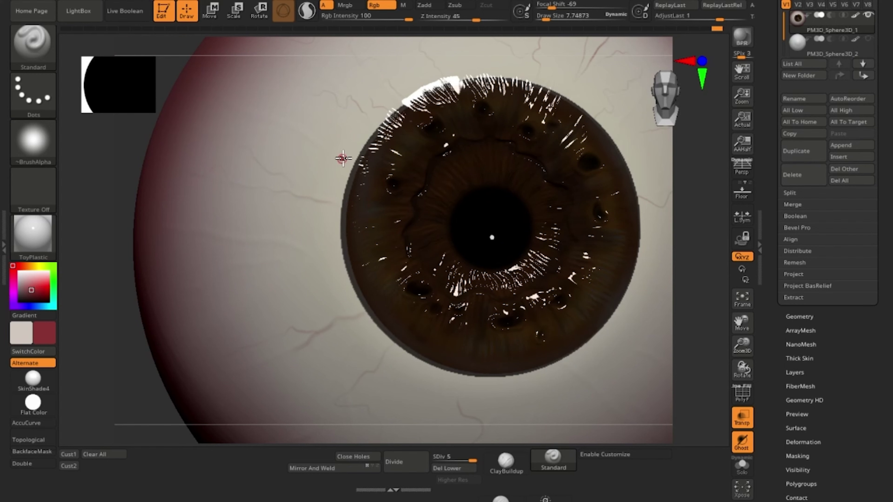
pyautogui.keyDown('alt'); pyautogui.moveTo(681, 284); pyautogui.dragTo(397, 169); pyautogui.keyUp('alt')
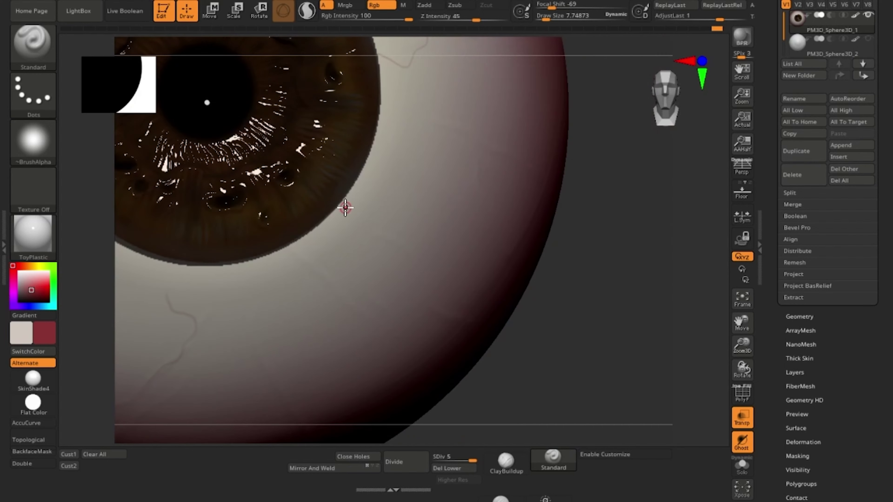
# Paint long thin veins across the sides of the eye white, running from near the iris into the dark red area.
pyautogui.moveTo(354, 335); pyautogui.dragTo(399, 239, button='right')
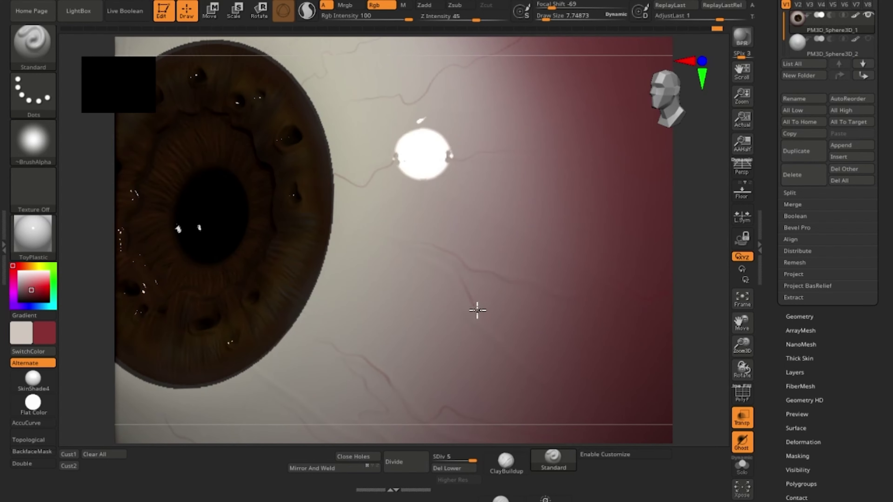
pyautogui.keyDown('alt'); pyautogui.moveTo(709, 361); pyautogui.dragTo(666, 352); pyautogui.keyUp('alt')
pyautogui.moveTo(427, 287); pyautogui.dragTo(447, 233, button='right')
pyautogui.moveTo(379, 207); pyautogui.dragTo(368, 313, button='right')
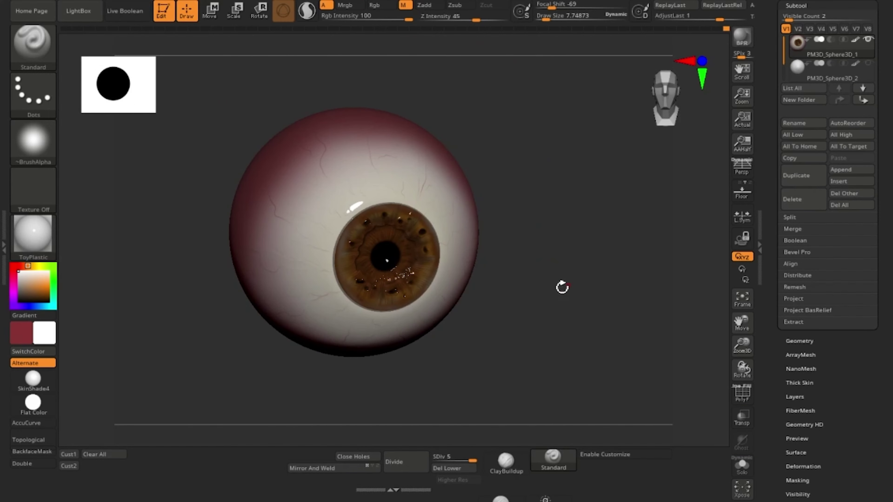
# Choose the SkinShade4 material and fill the whole eyeball with it.
pyautogui.moveTo(562, 286); pyautogui.dragTo(593, 317, button='right')
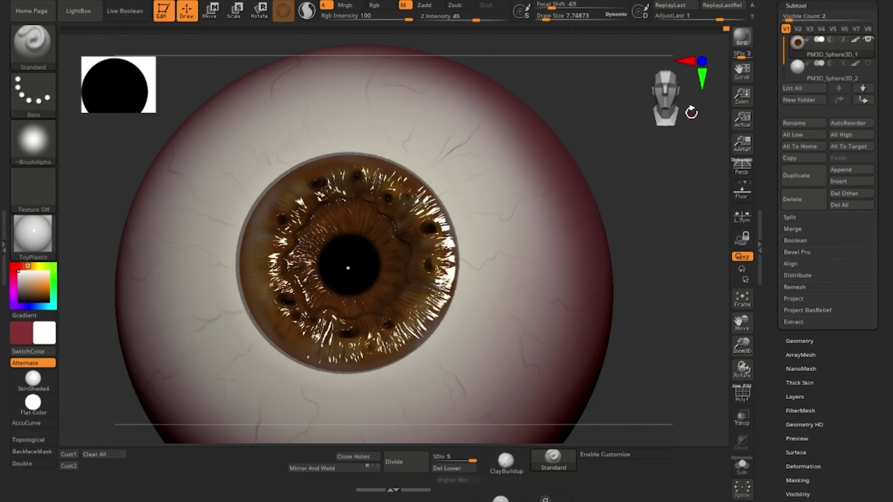
pyautogui.keyDown('alt'); pyautogui.moveTo(456, 246); pyautogui.dragTo(488, 229, button='right'); pyautogui.keyUp('alt')
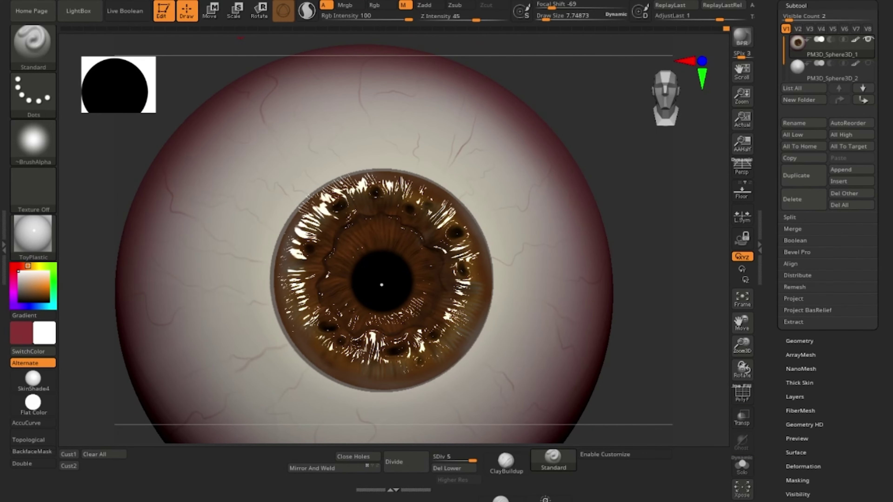
pyautogui.moveTo(72, 1)
pyautogui.click(32, 232)
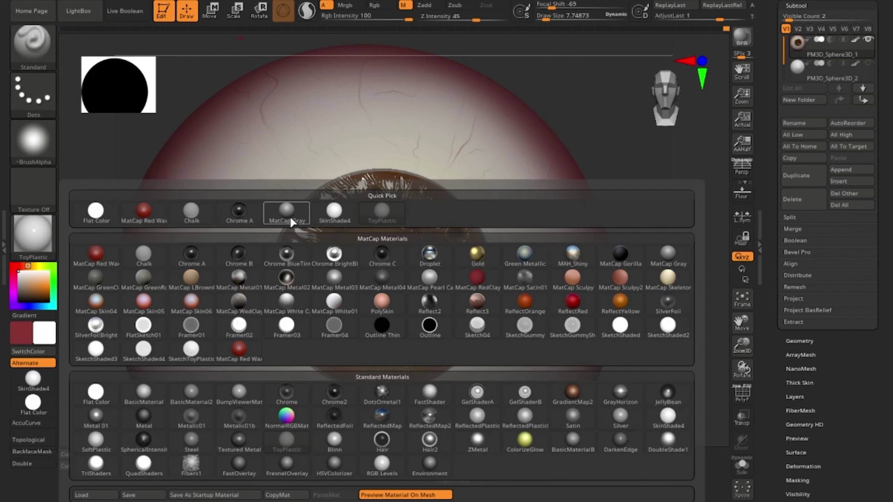
pyautogui.click(288, 218)
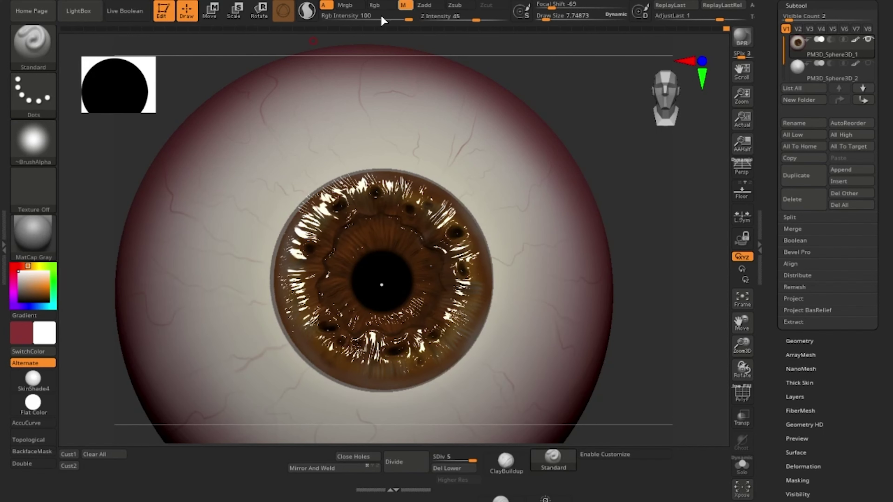
pyautogui.click(31, 246)
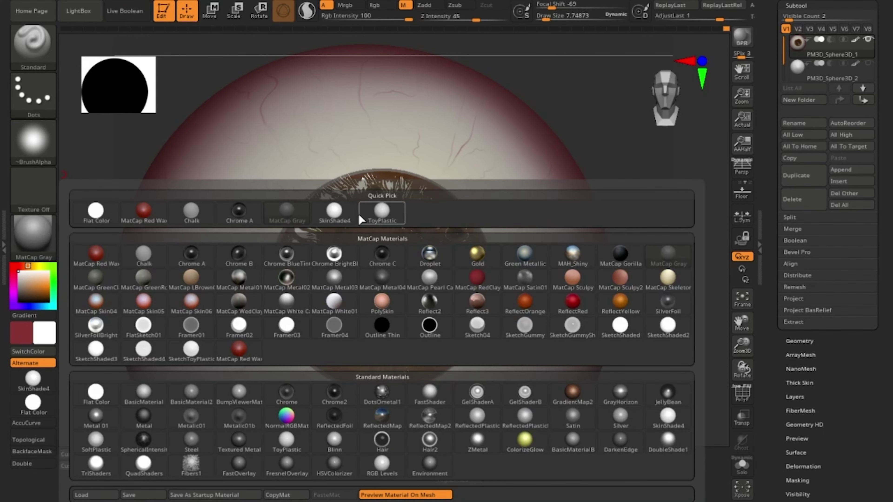
pyautogui.click(338, 215)
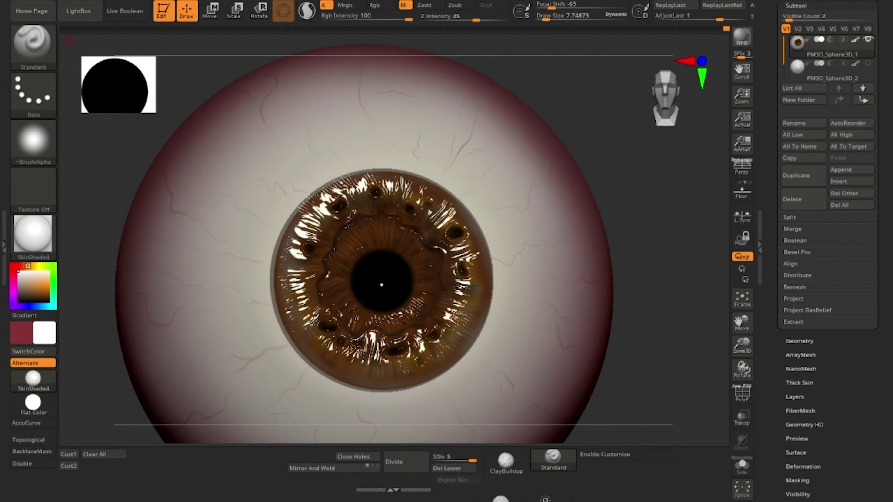
pyautogui.moveTo(69, 1)
pyautogui.click(98, 200)
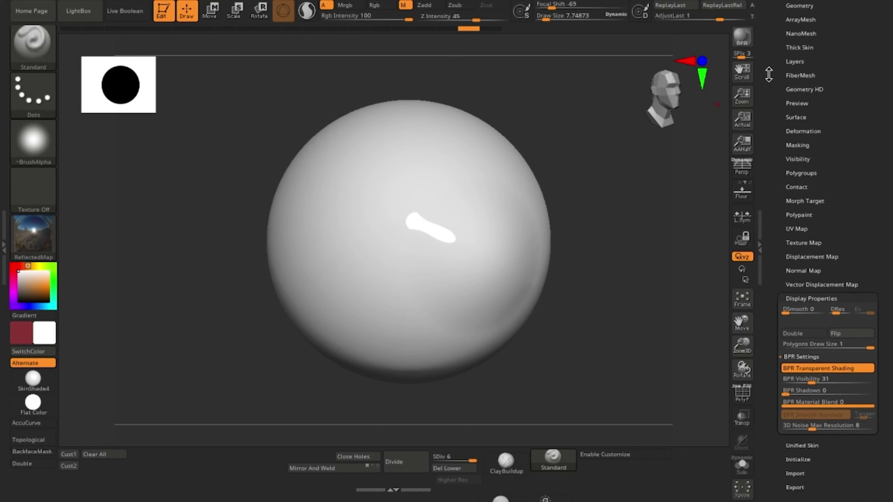
# Fill the outer sphere with the ReflectedMap material in white and run a BPR render of the eye.
pyautogui.moveTo(882, 42); pyautogui.dragTo(882, 150)
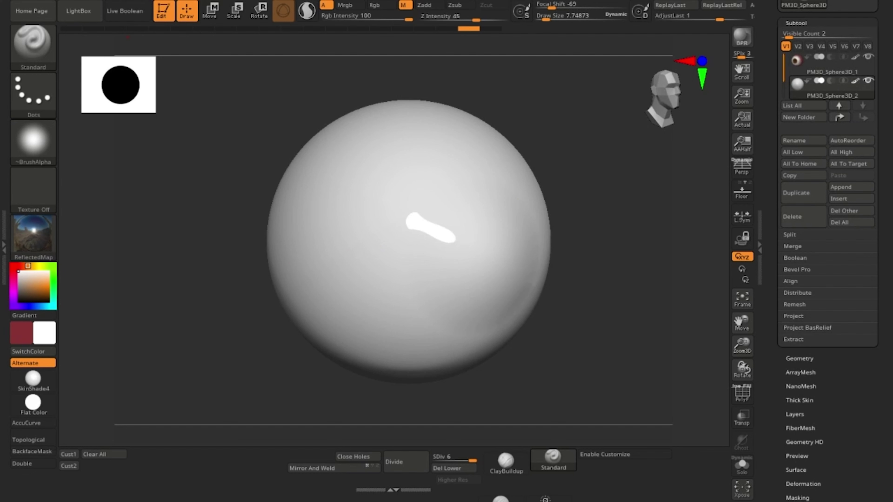
pyautogui.click(73, 0)
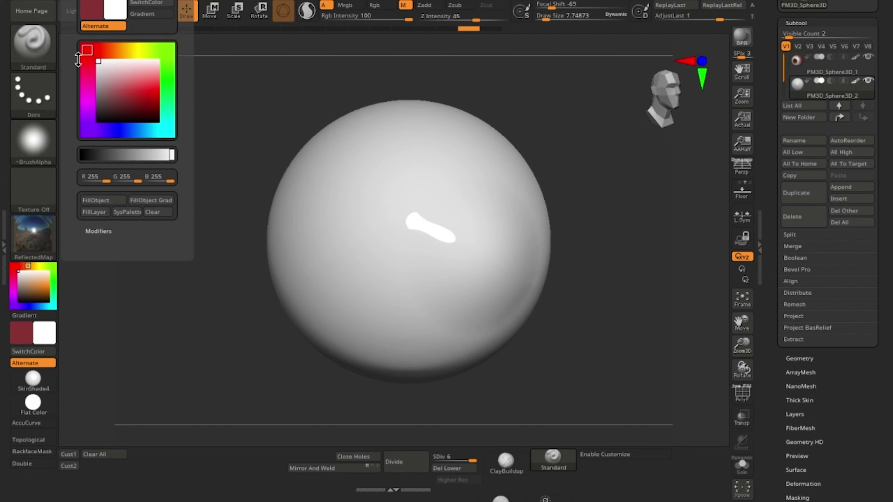
pyautogui.click(112, 202)
pyautogui.click(742, 39)
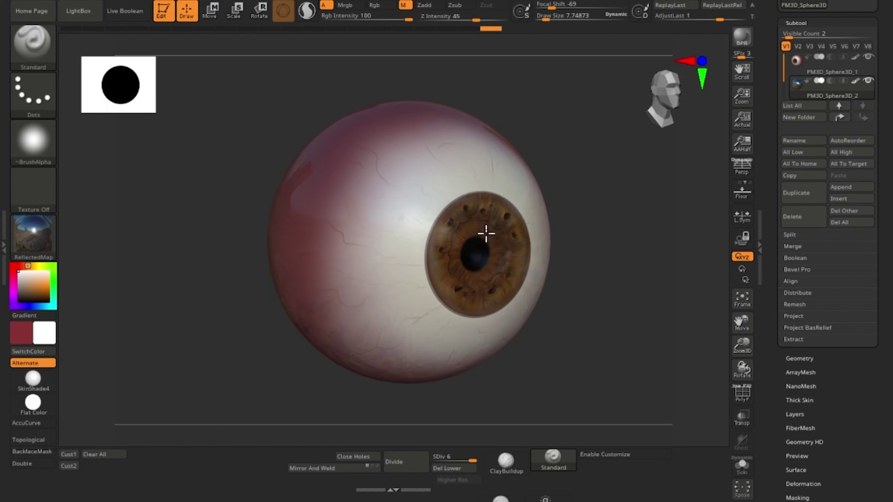
# Check the outer sphere's BPR transparency and visibility settings in its display properties.
pyautogui.moveTo(774, 436); pyautogui.dragTo(775, 313)
pyautogui.click(810, 435)
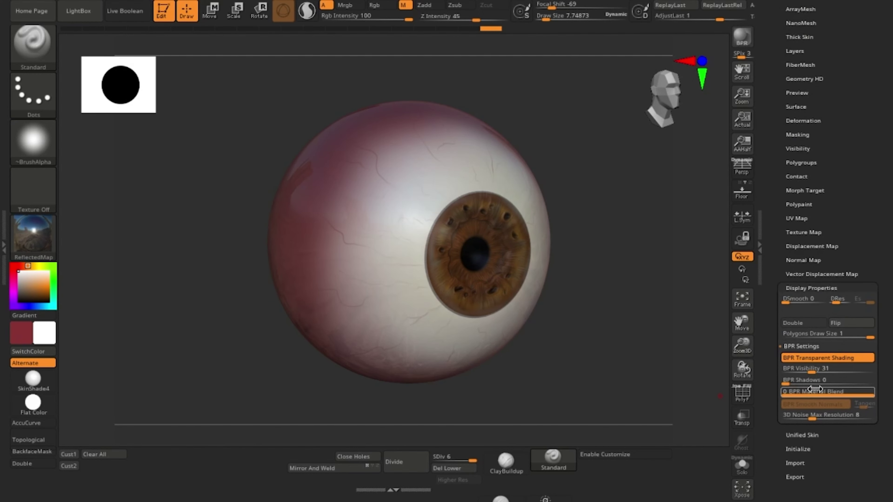
pyautogui.click(805, 370)
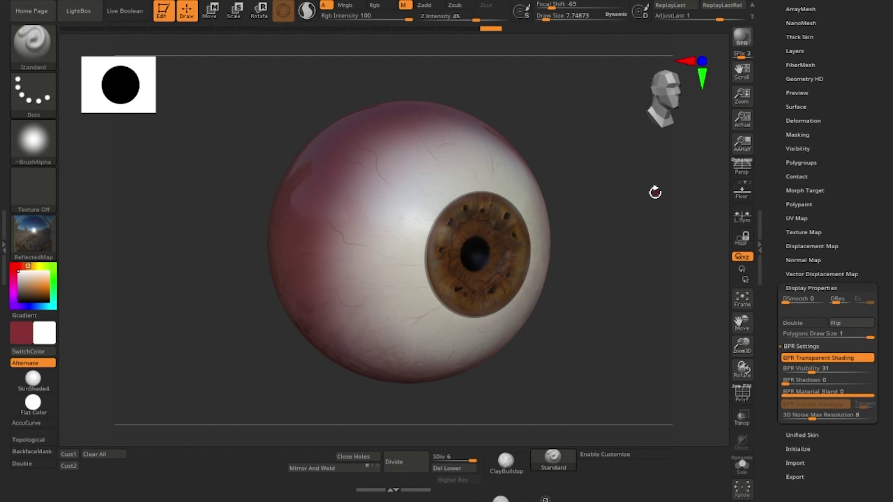
# Render the eye from a more frontal angle and export the shaded render pass as the JPEG eye1, replacing the existing file.
pyautogui.moveTo(654, 192); pyautogui.dragTo(659, 158)
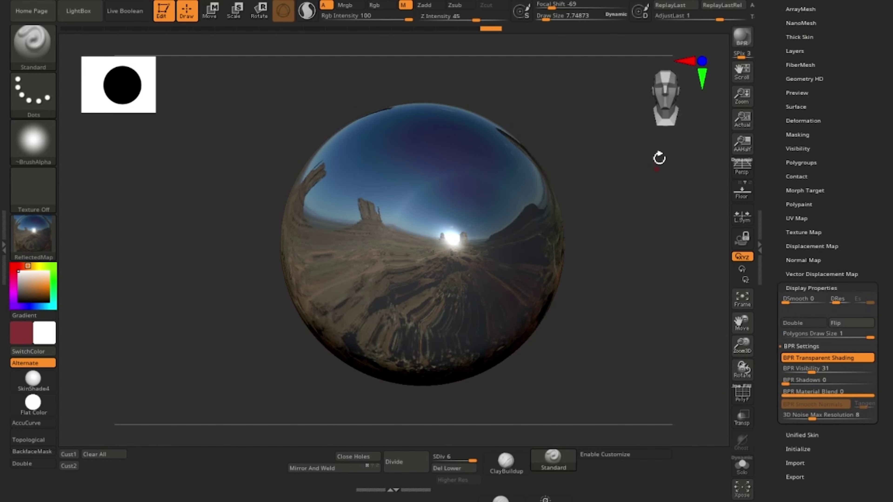
pyautogui.click(739, 42)
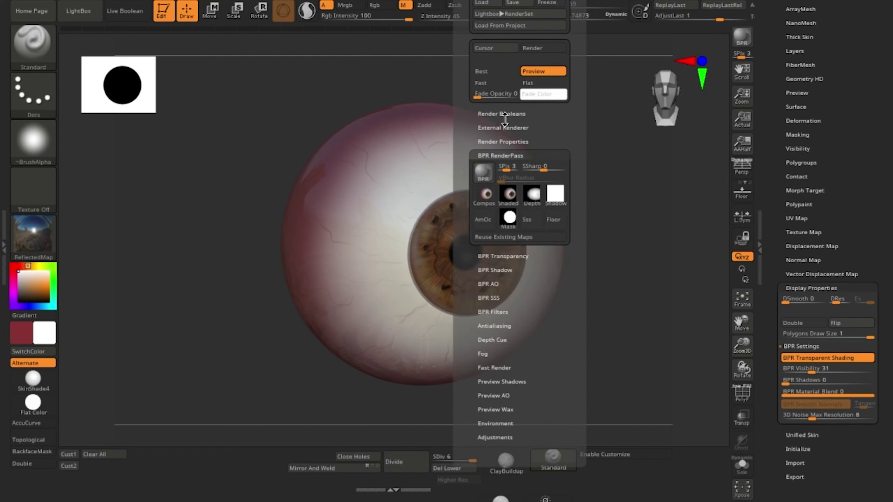
pyautogui.click(509, 195)
pyautogui.click(453, 172)
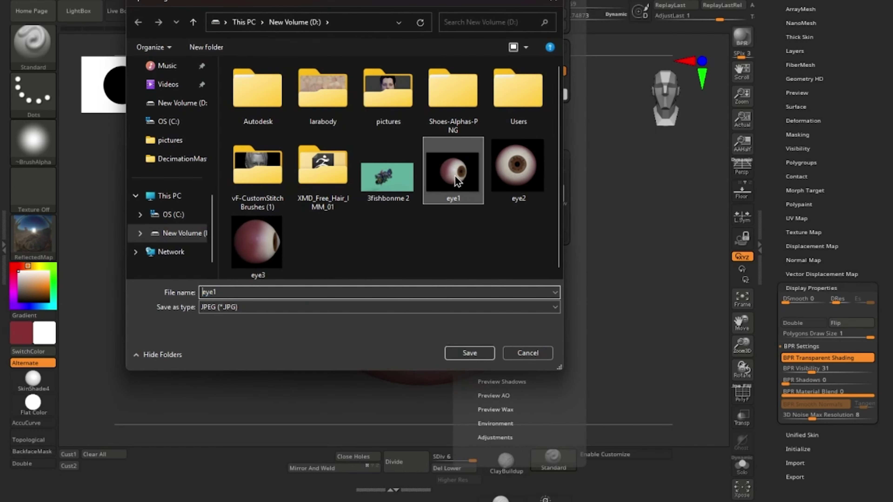
pyautogui.click(470, 353)
pyautogui.click(473, 233)
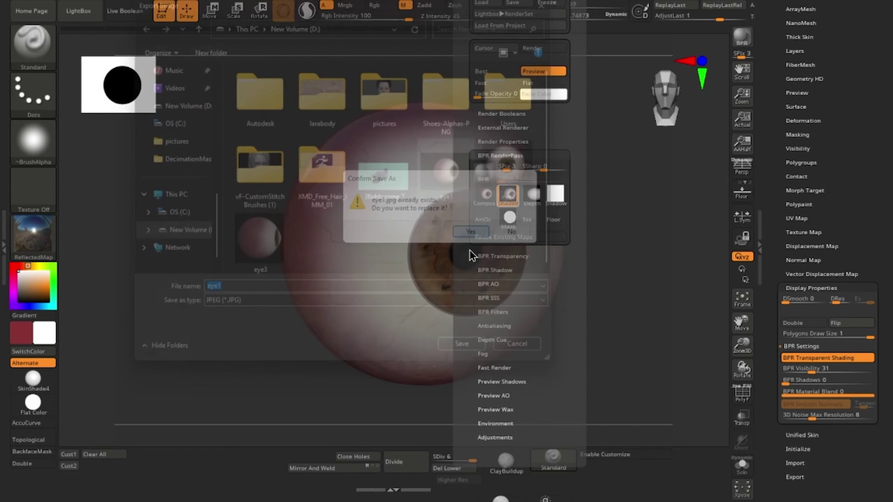
pyautogui.moveTo(566, 407); pyautogui.dragTo(572, 417)
pyautogui.press('Return')
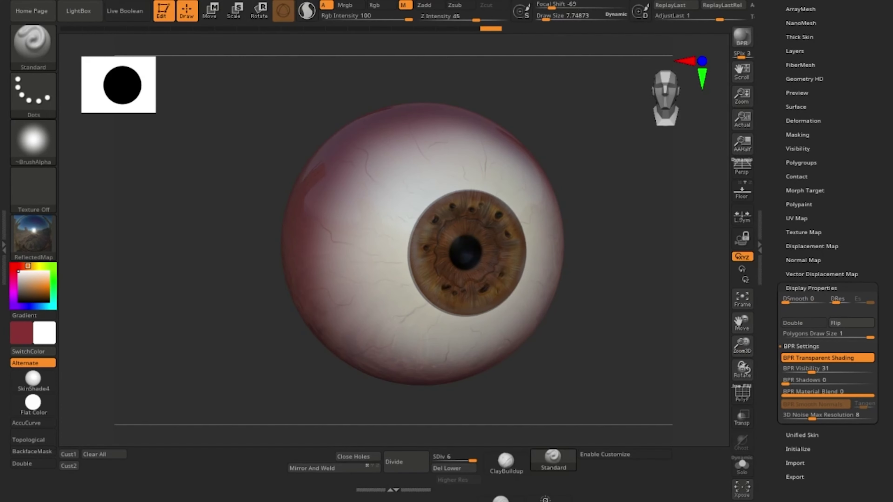
# Turn the eye to a new angle for another render.
pyautogui.moveTo(577, 358); pyautogui.dragTo(638, 270)
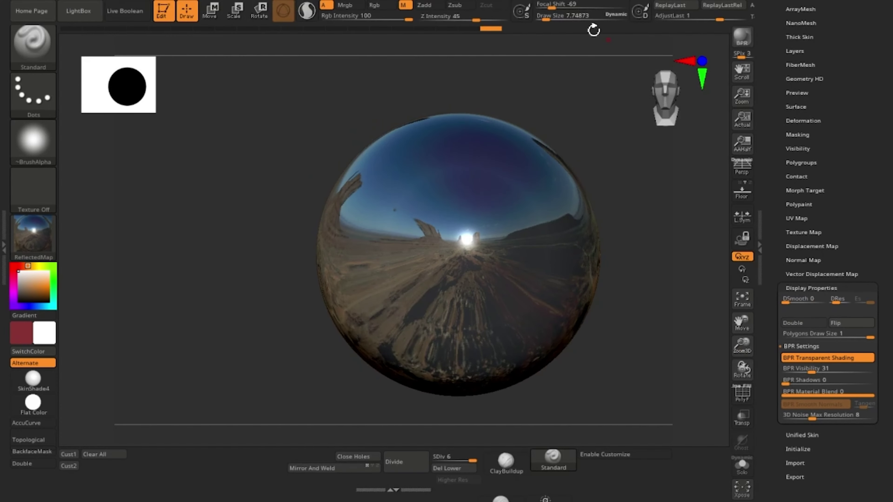